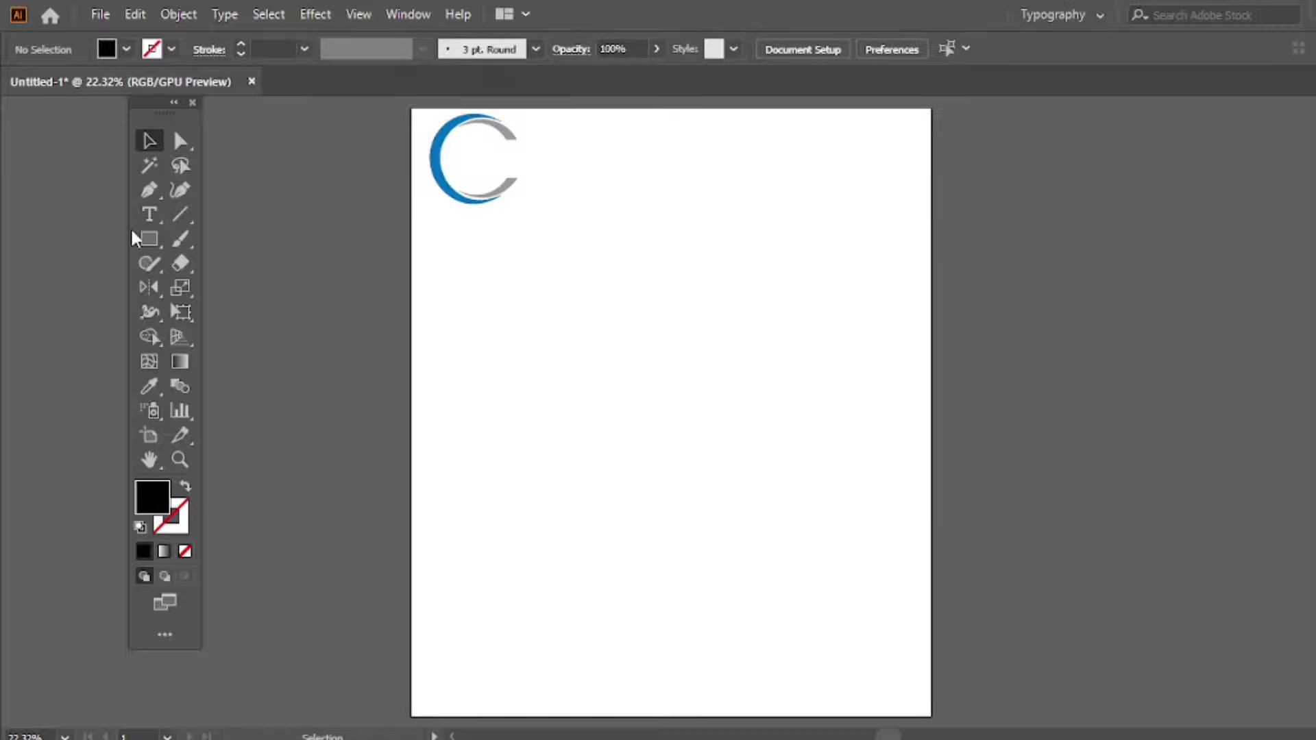
Add a black Ethnocentric E on the artboard and enlarge it to a large size.
click(147, 218)
click(543, 364)
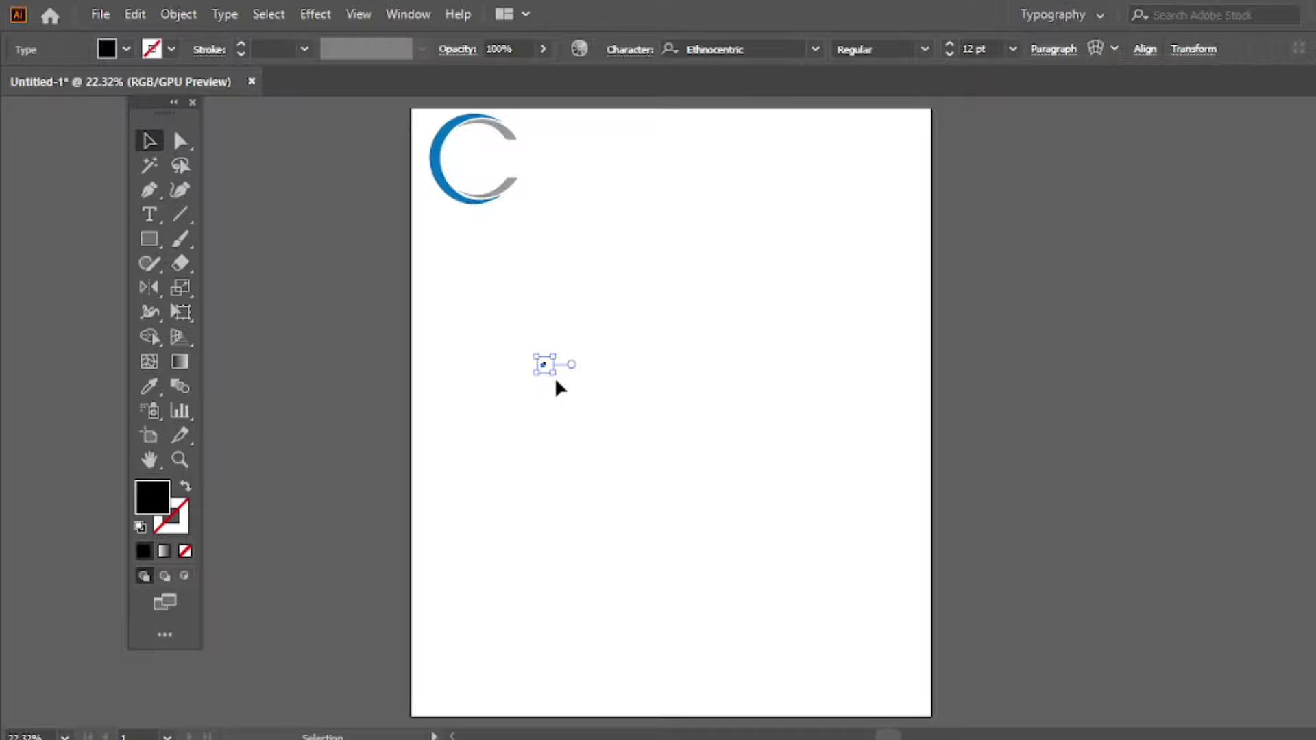
mouse_move(553, 374)
mouse_down()
mouse_move(600, 435)
mouse_move(593, 485)
mouse_up()
Duplicate the E to its right and retype the copy as G.
drag(547, 418, 701, 418)
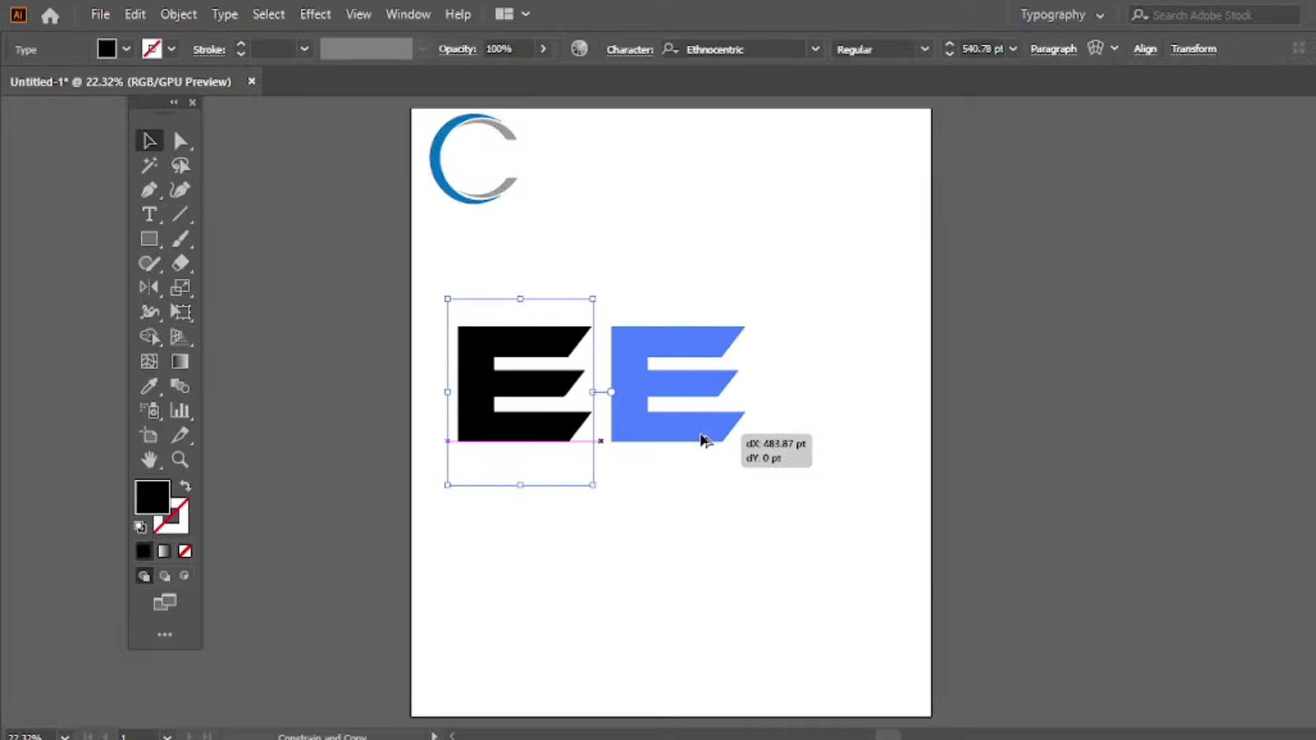
key(t)
double_click(672, 390)
text(G)
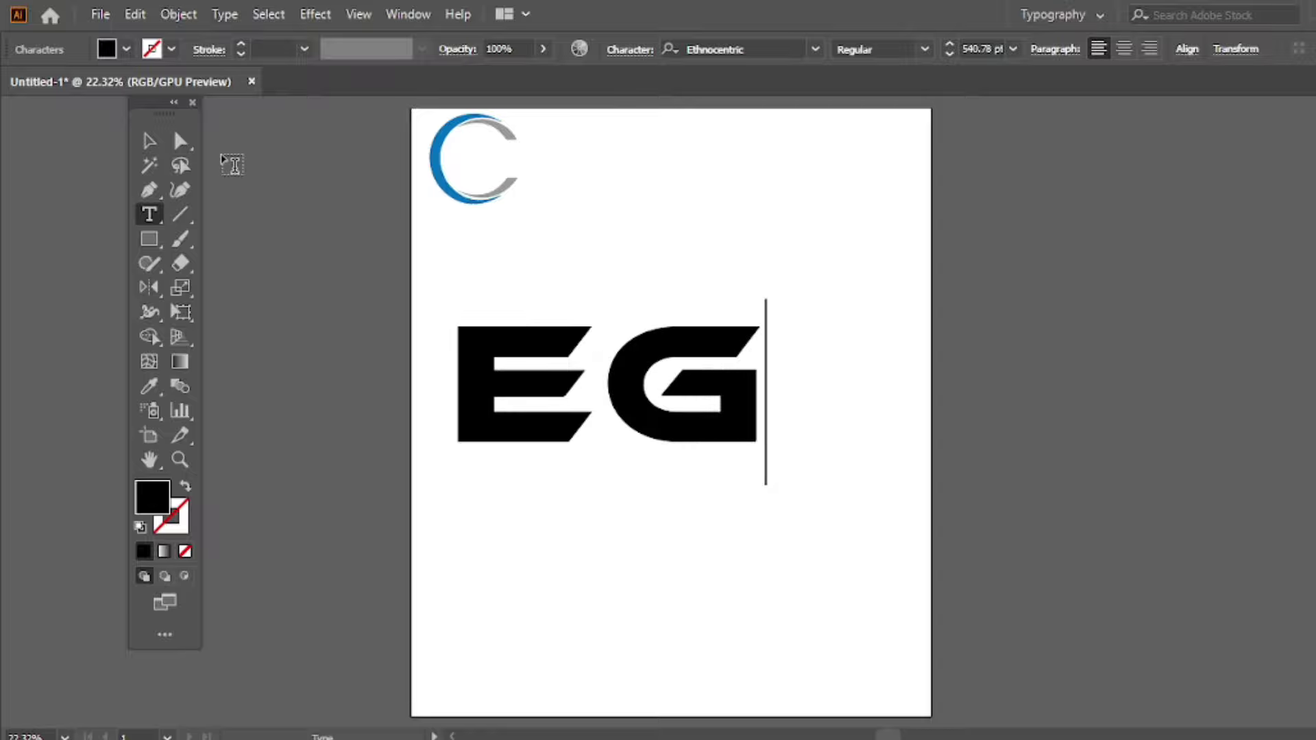
click(152, 141)
click(448, 274)
Move the EG text lower and to the right.
drag(446, 267, 695, 452)
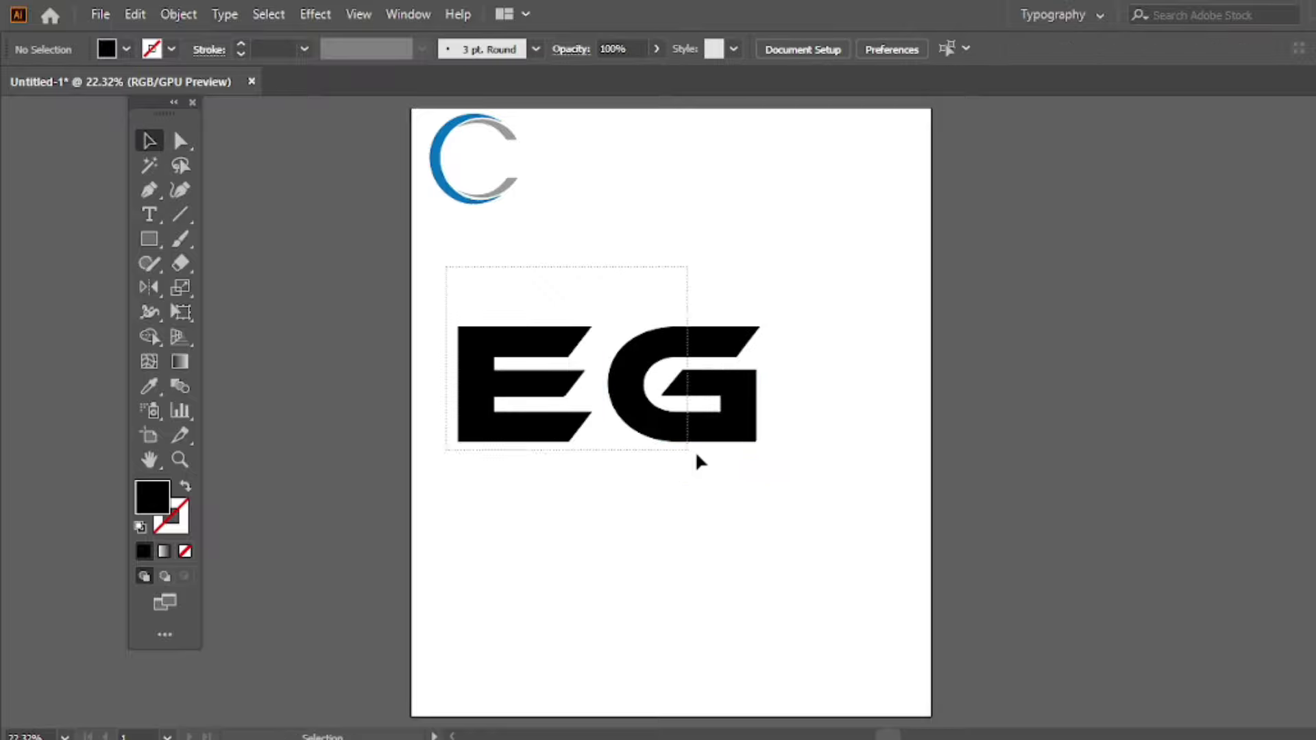
mouse_move(651, 409)
mouse_down()
mouse_move(705, 432)
mouse_move(673, 404)
mouse_move(667, 418)
mouse_up()
click(648, 268)
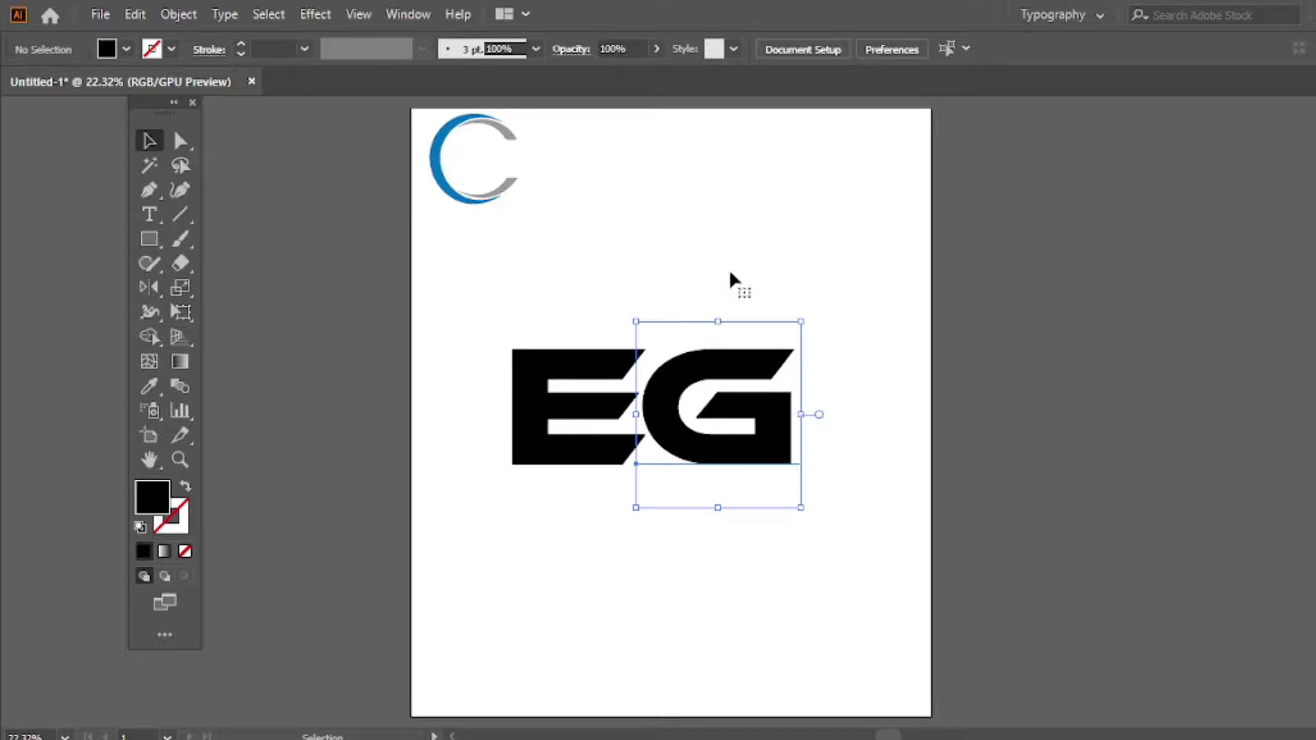
Expand the EG text into outline shapes with Object and Fill checked.
shift+click(562, 423)
click(164, 15)
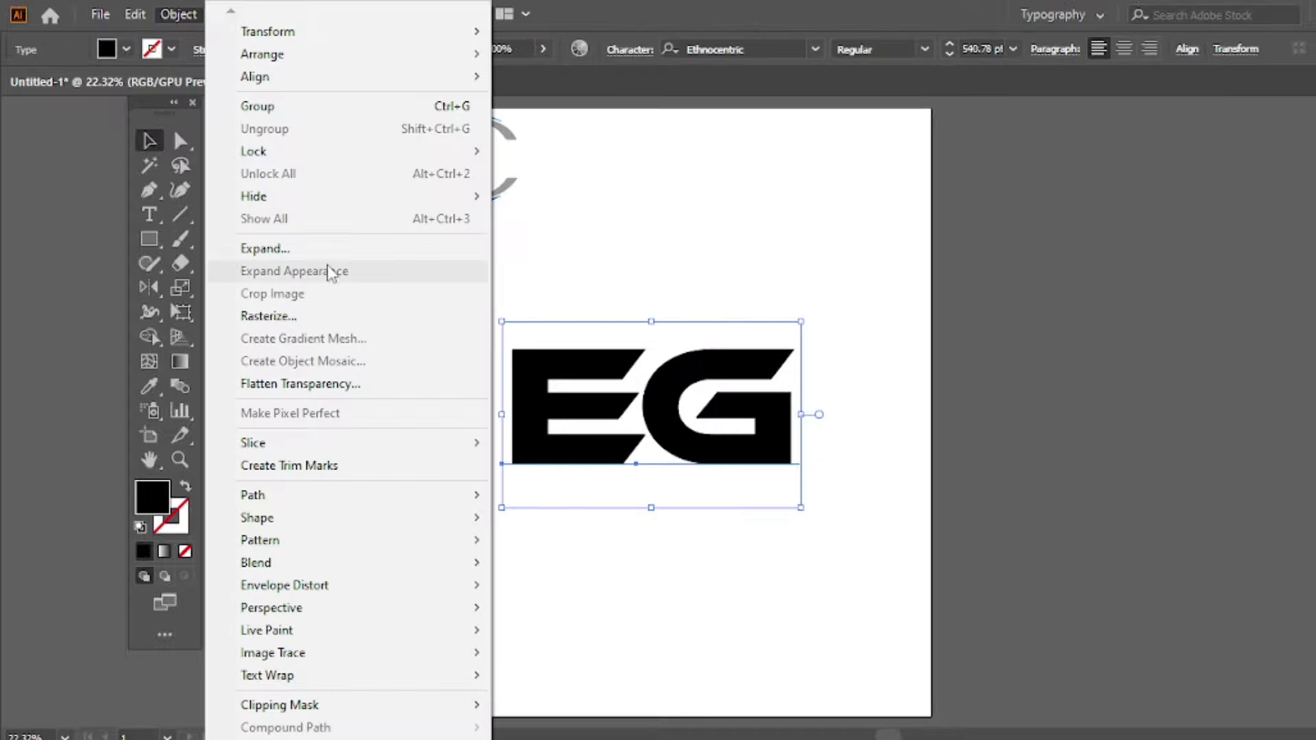
click(277, 247)
drag(716, 81, 570, 94)
click(517, 378)
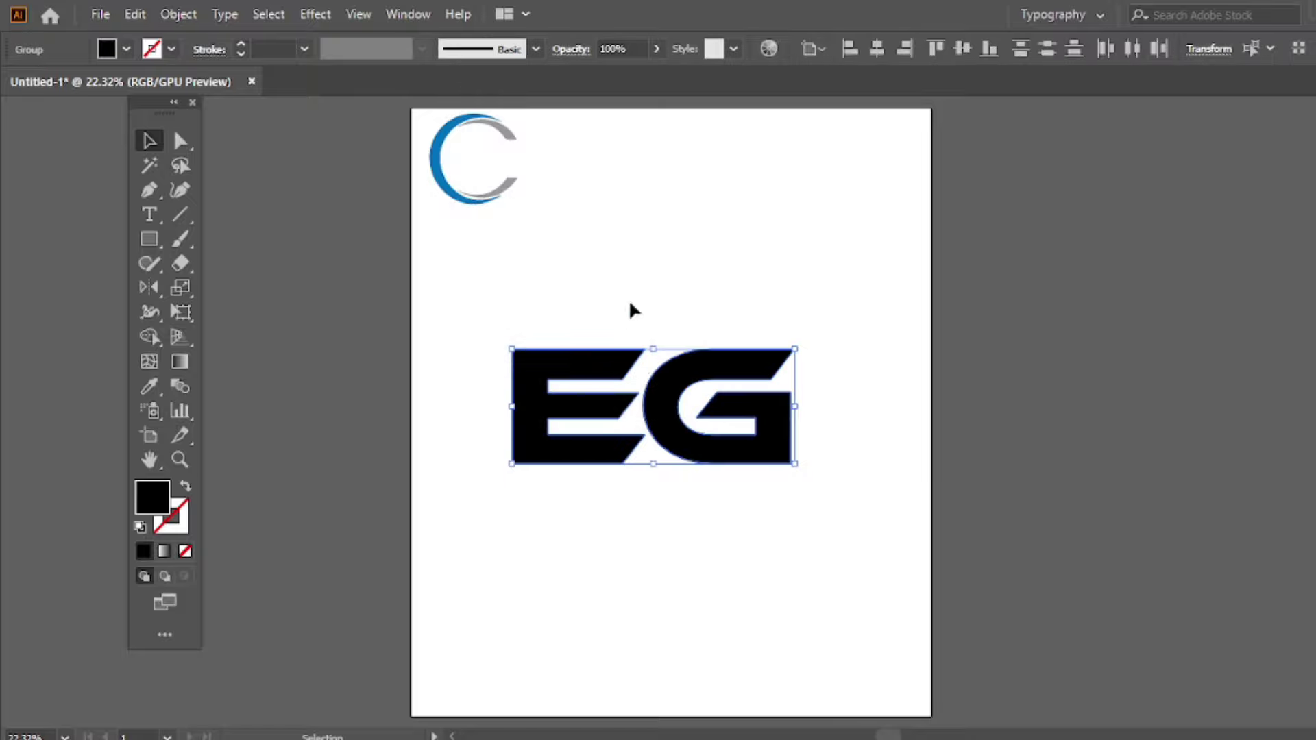
click(631, 309)
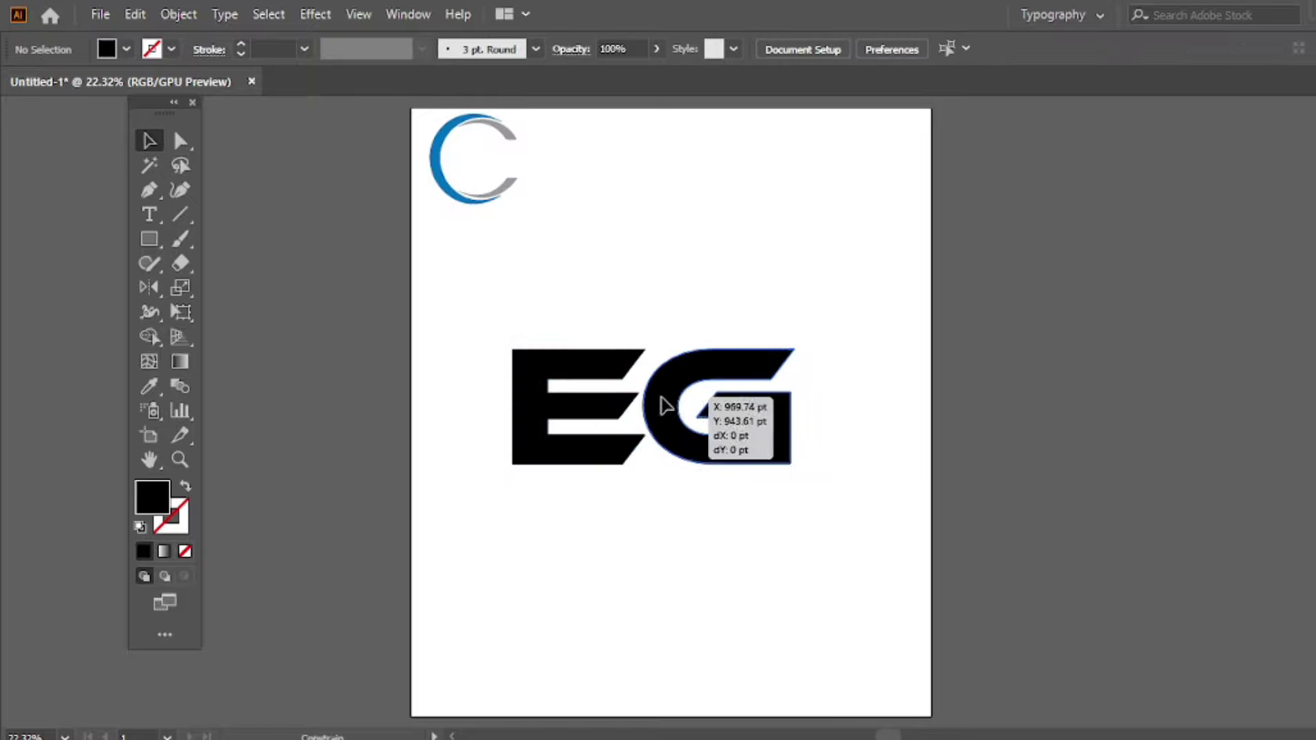
Slide the G left so it overlaps the E.
drag(662, 405, 602, 404)
click(644, 291)
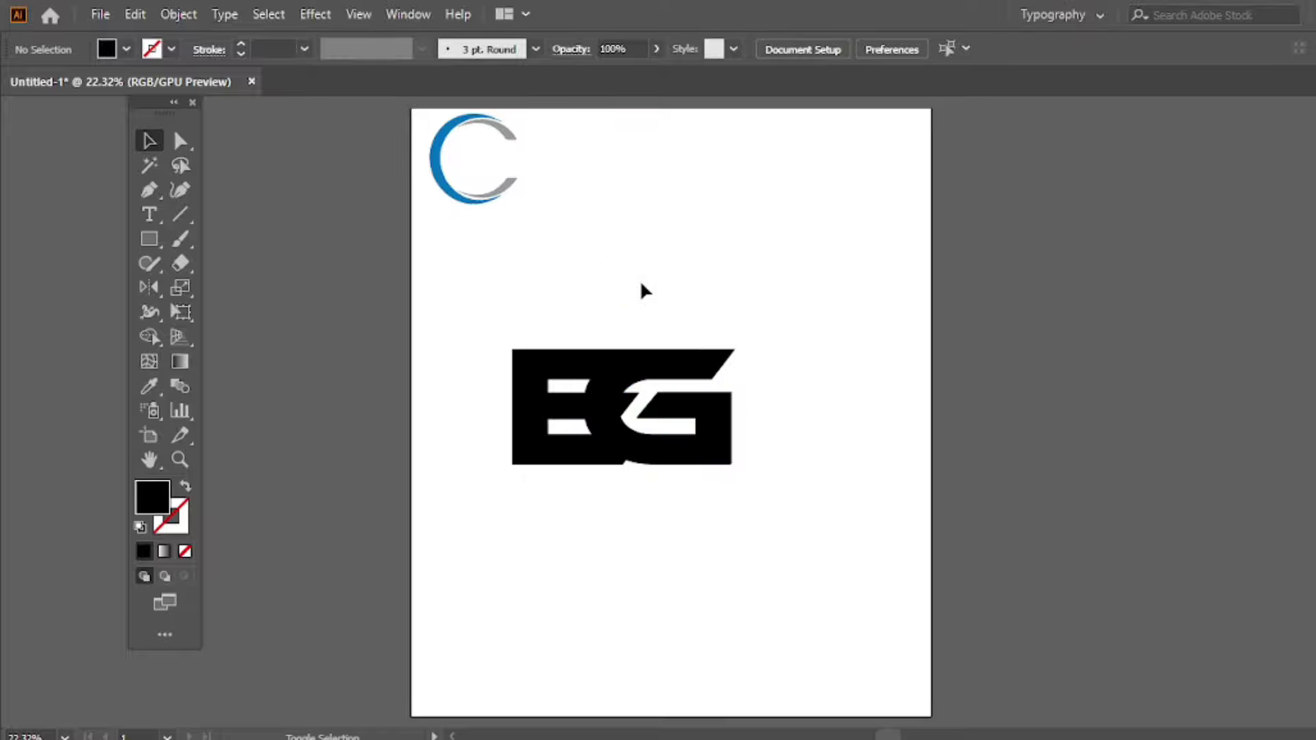
scroll(610, 363, up, 4)
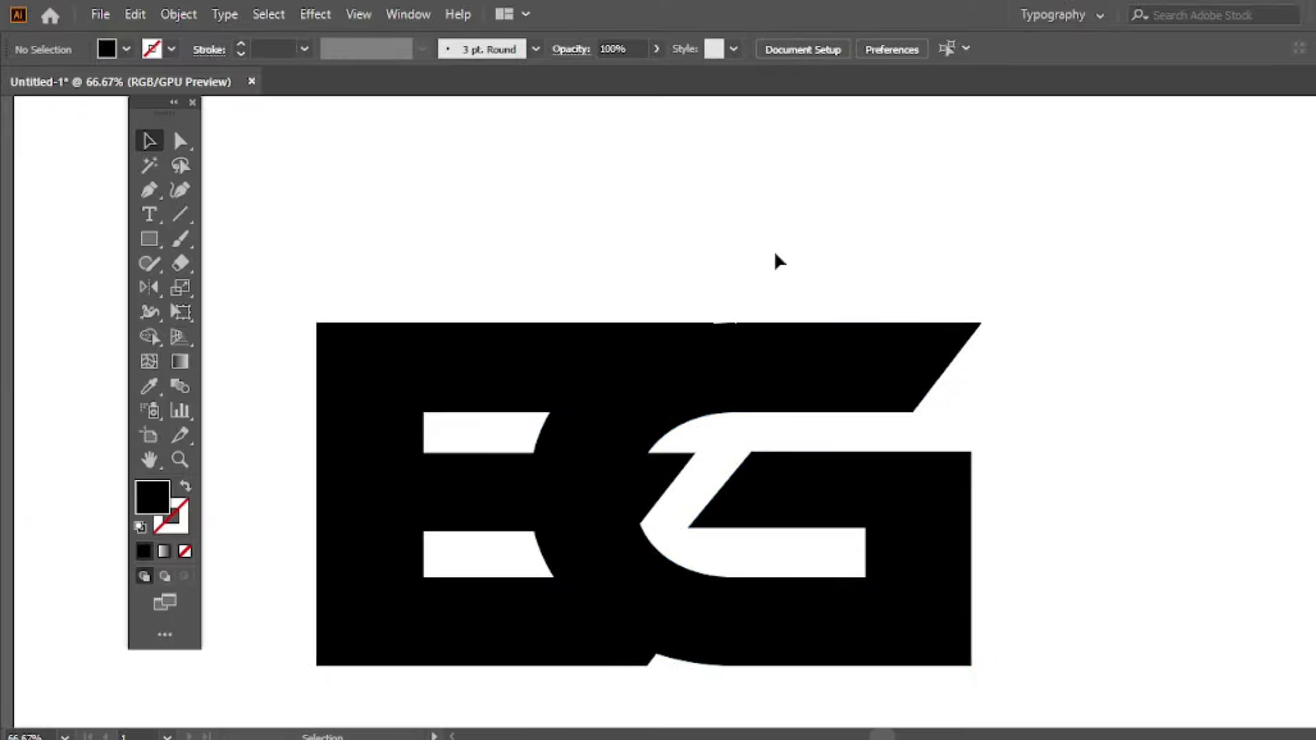
Add a Pen anchor where the E and G outlines meet at the top.
drag(775, 257, 397, 608)
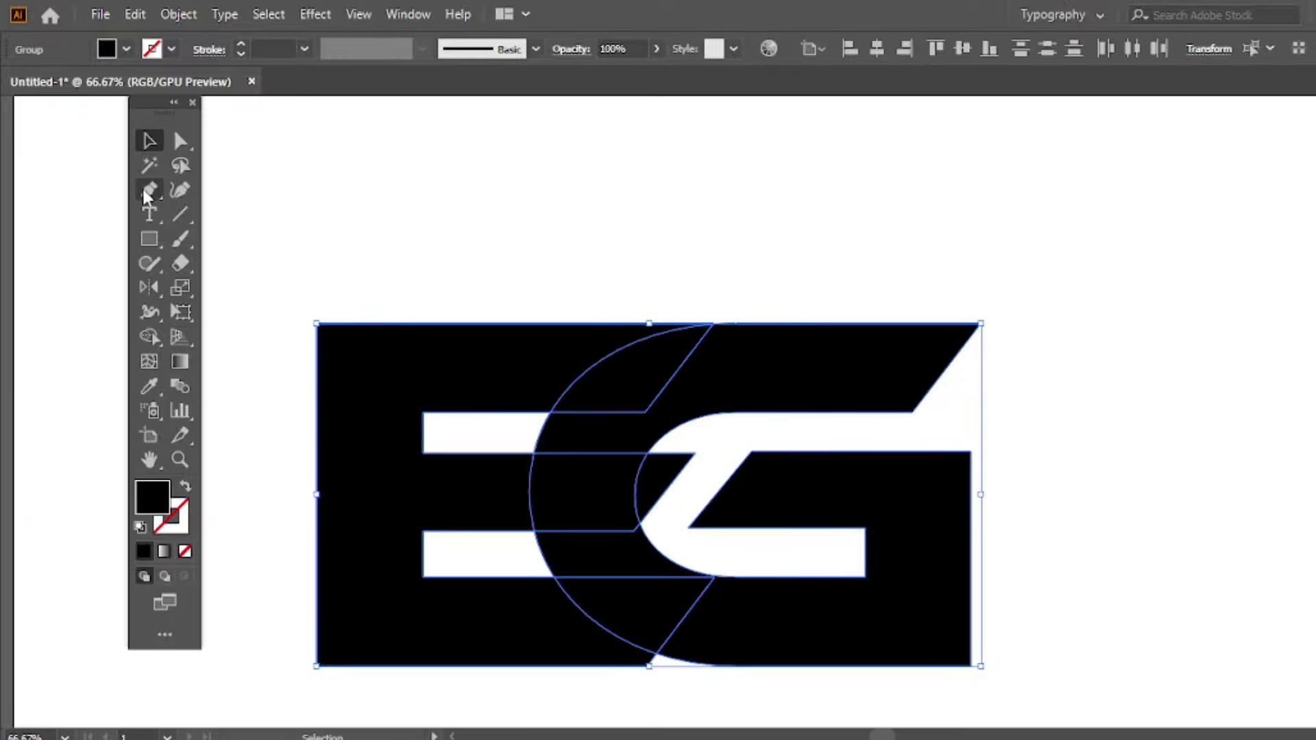
click(149, 190)
drag(706, 346, 798, 238)
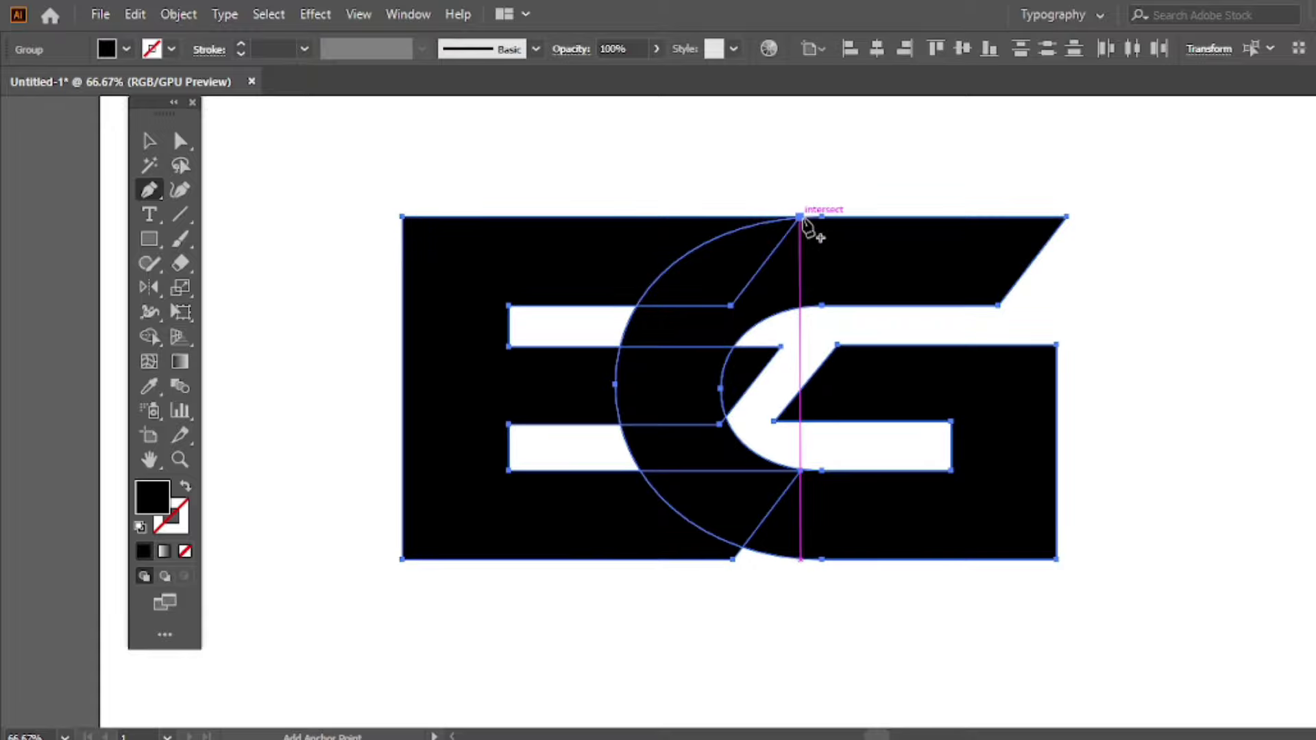
click(800, 218)
key(ctrl+a)
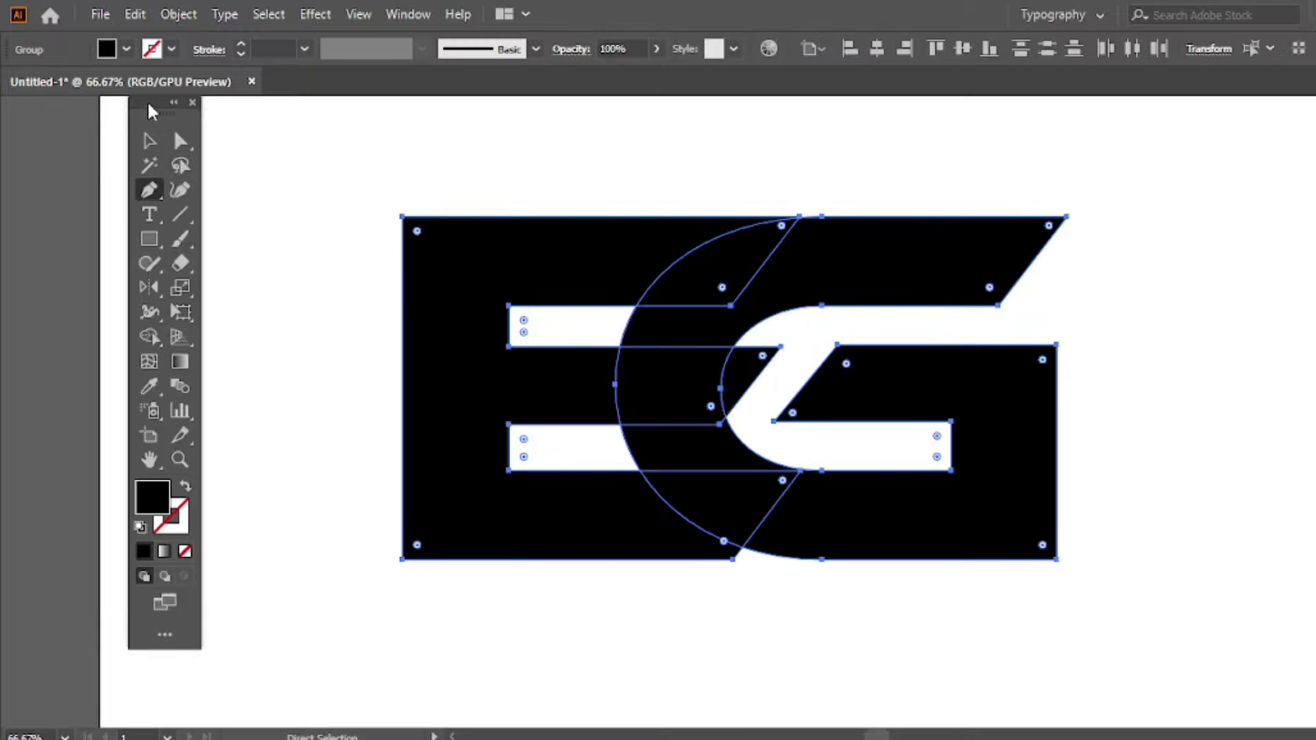
click(150, 140)
click(832, 156)
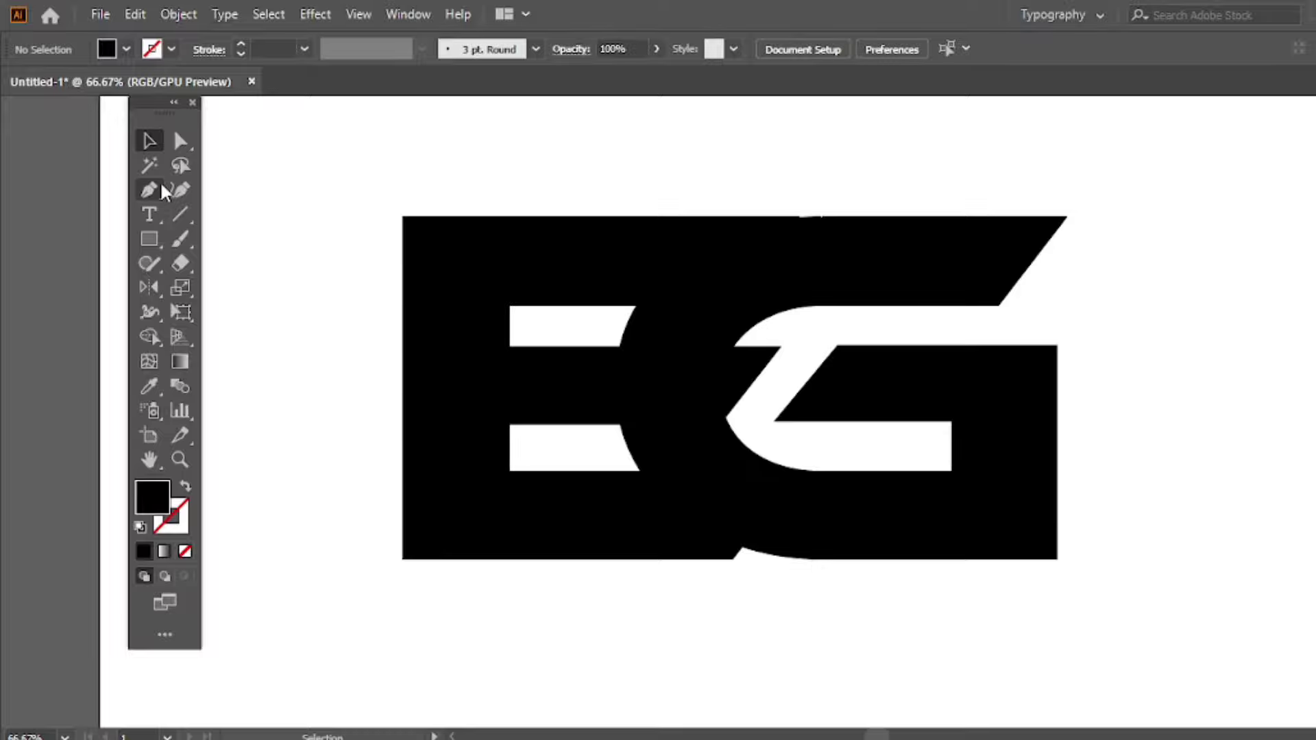
Draw a closed shape from the top anchor along the G's outer curve.
click(799, 218)
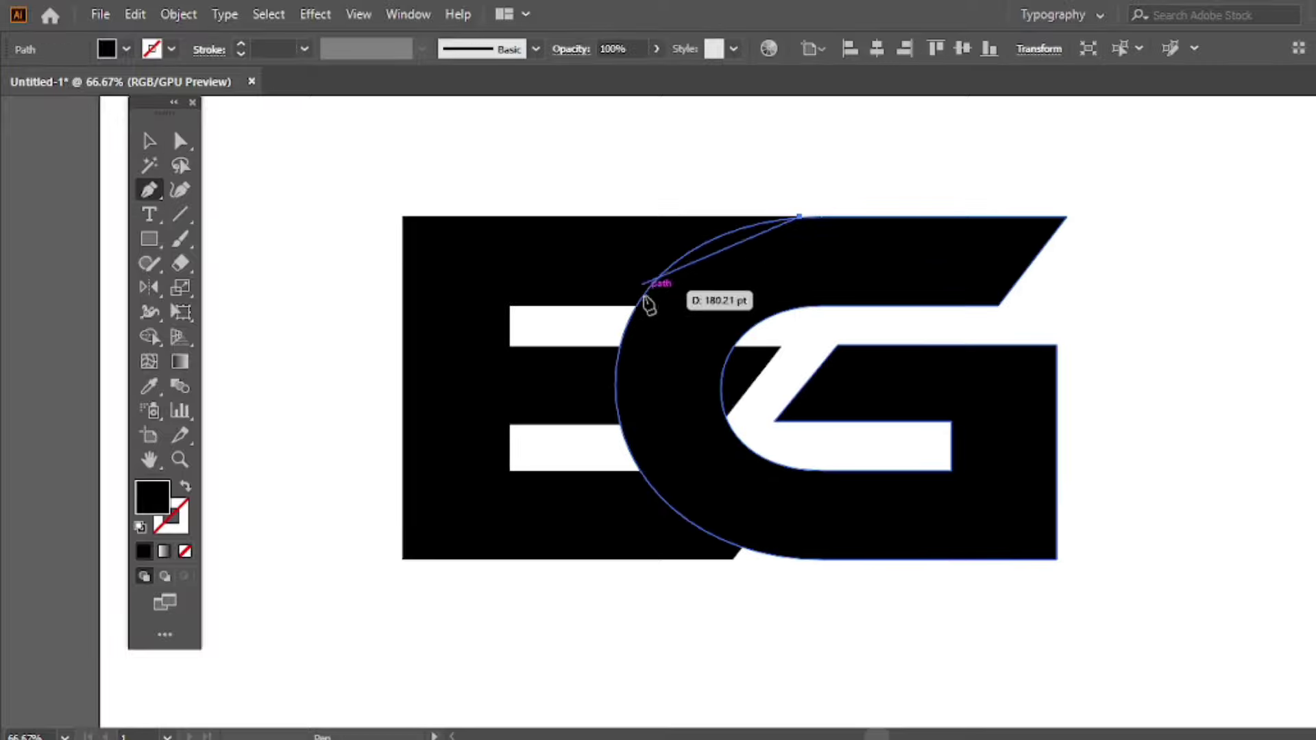
drag(637, 308, 602, 382)
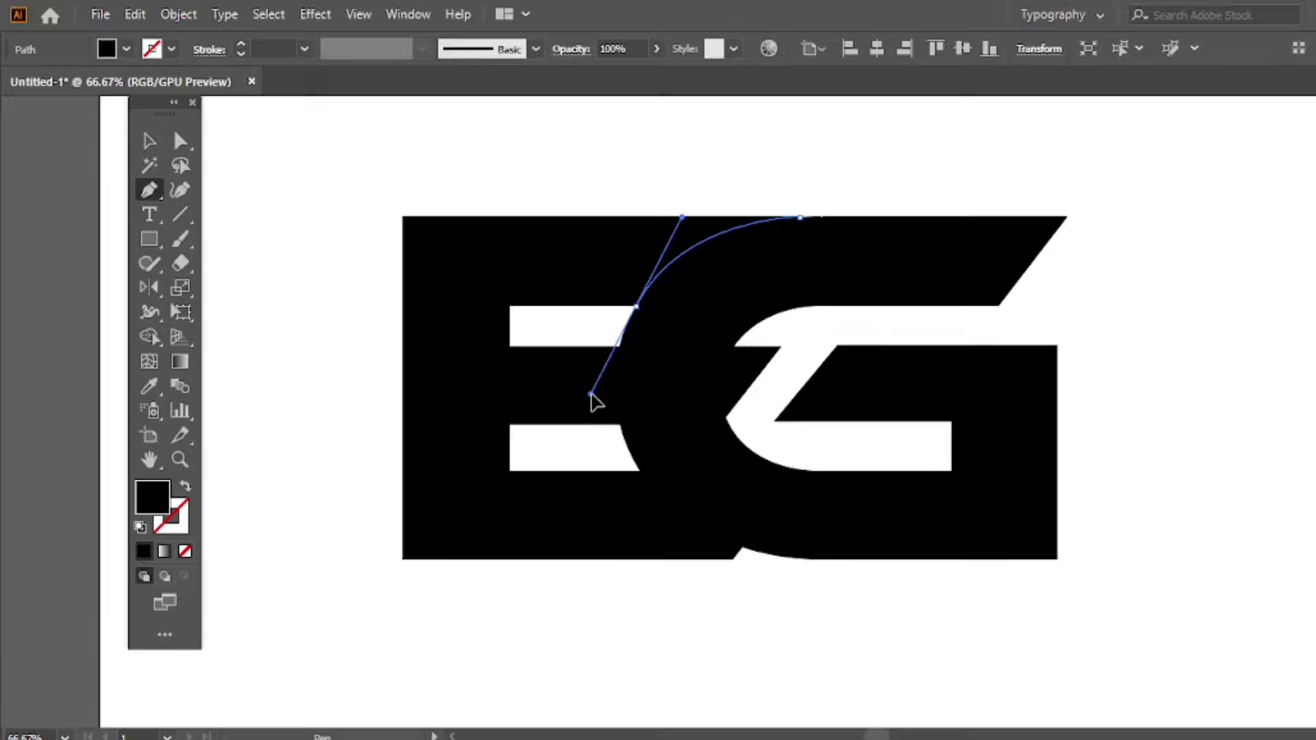
drag(636, 306, 736, 316)
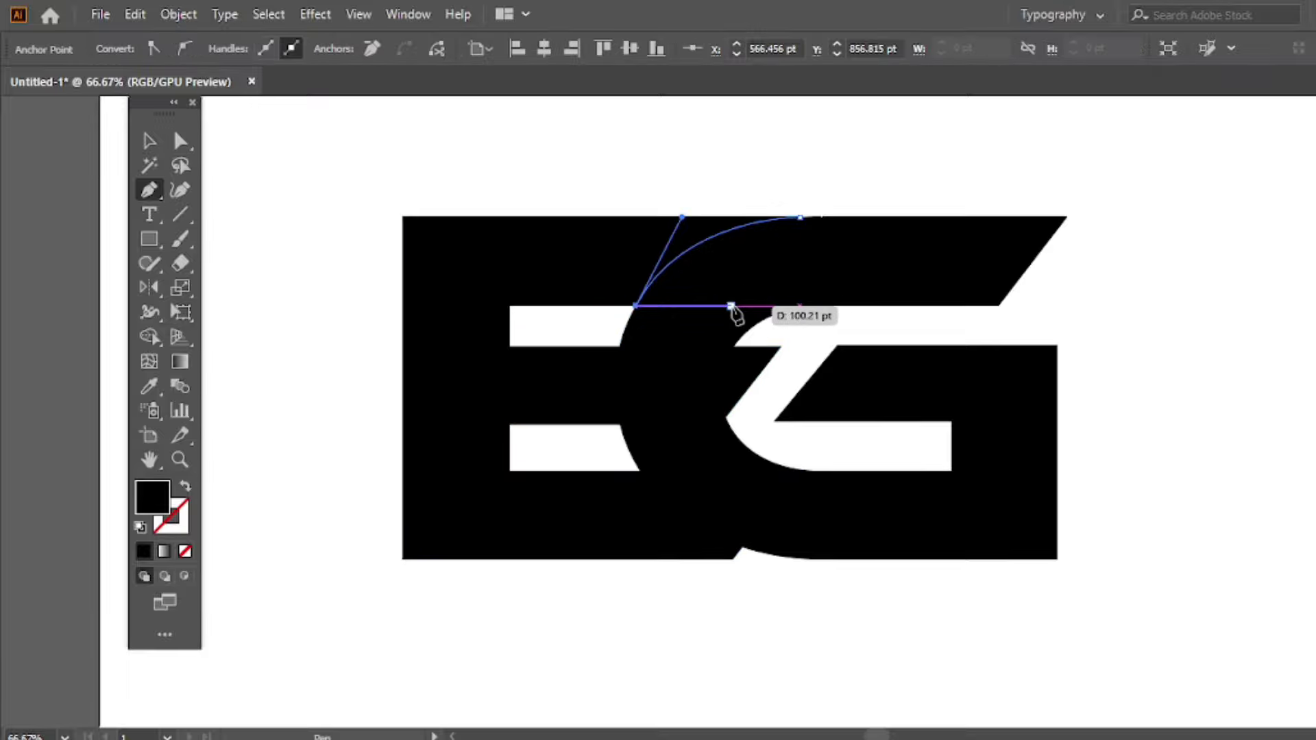
click(800, 217)
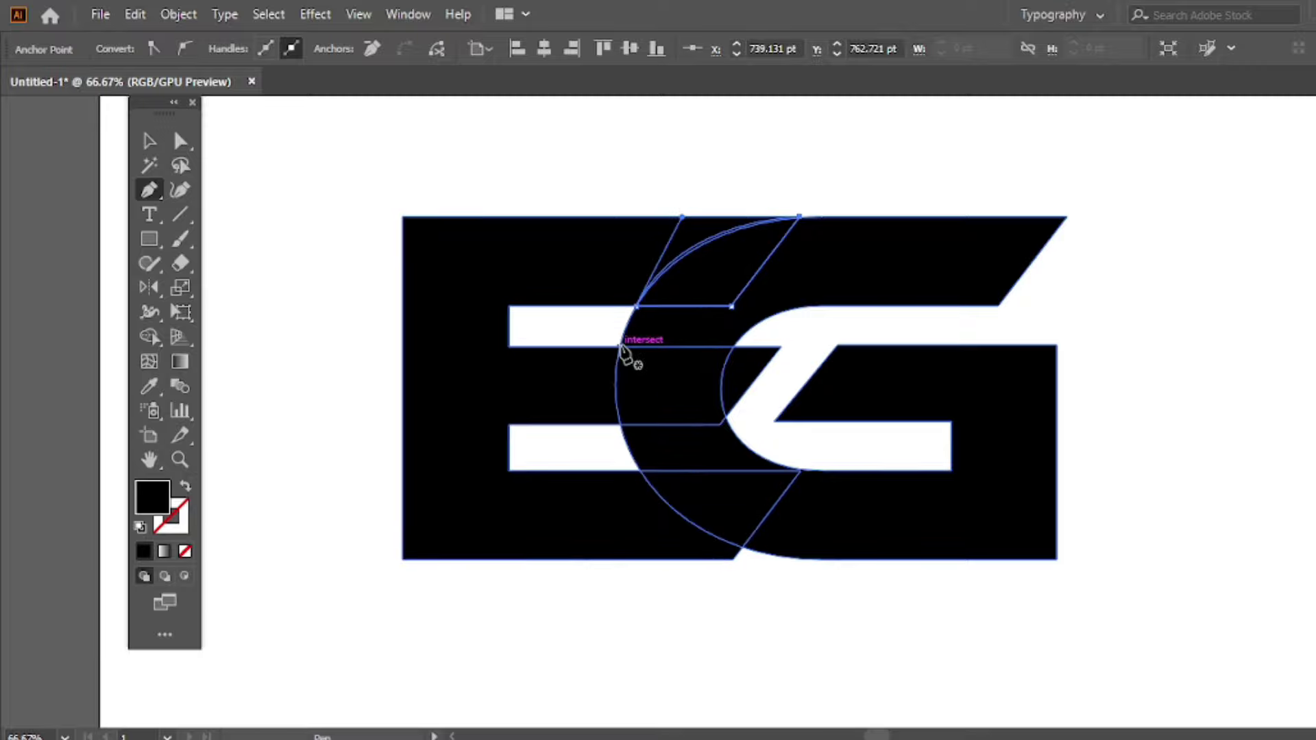
Trace a path from the upper E bar intersection down the curve, undoing a stray anchor.
click(620, 347)
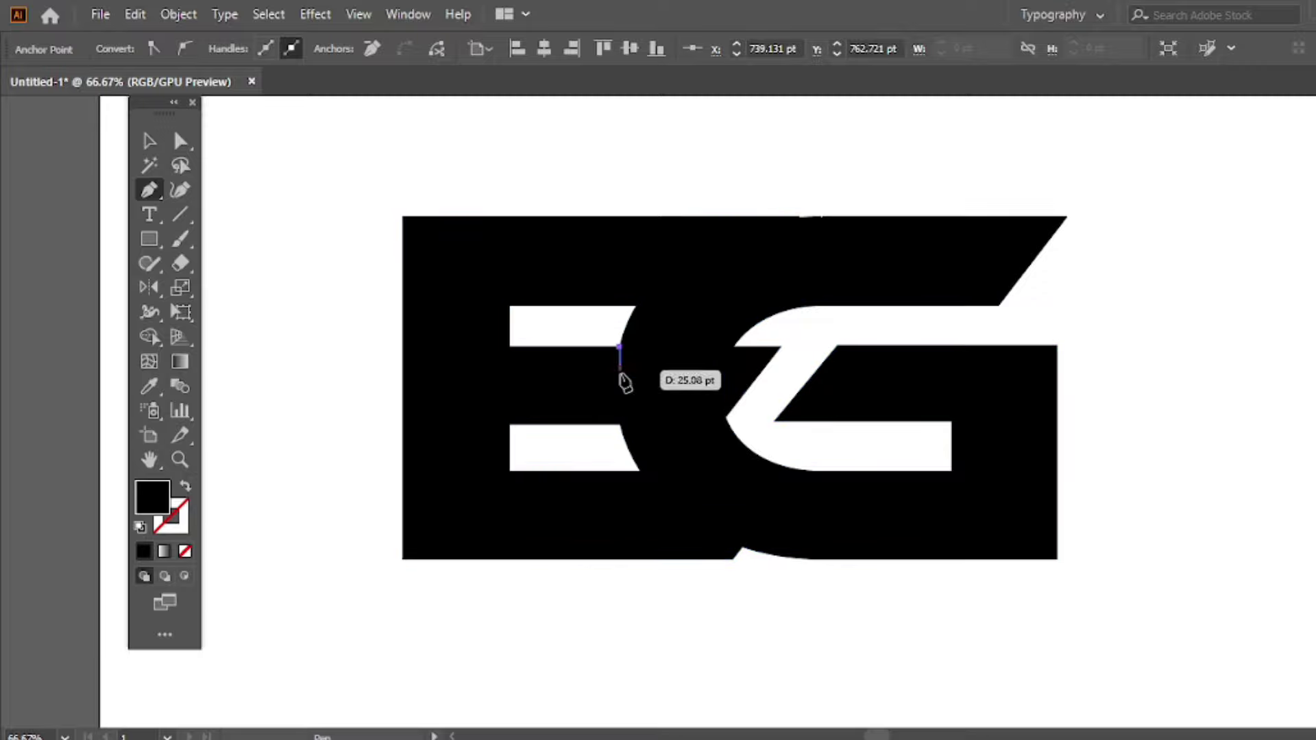
click(622, 425)
click(628, 463)
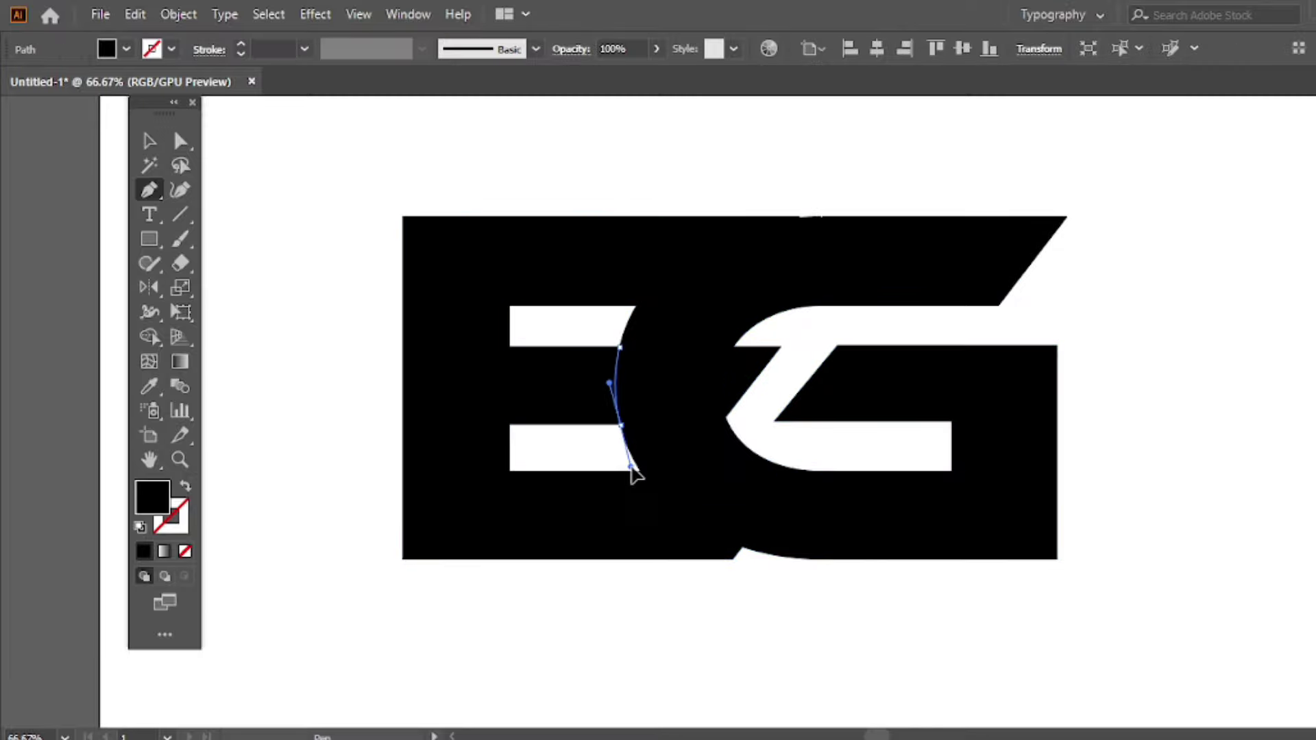
drag(630, 468, 622, 442)
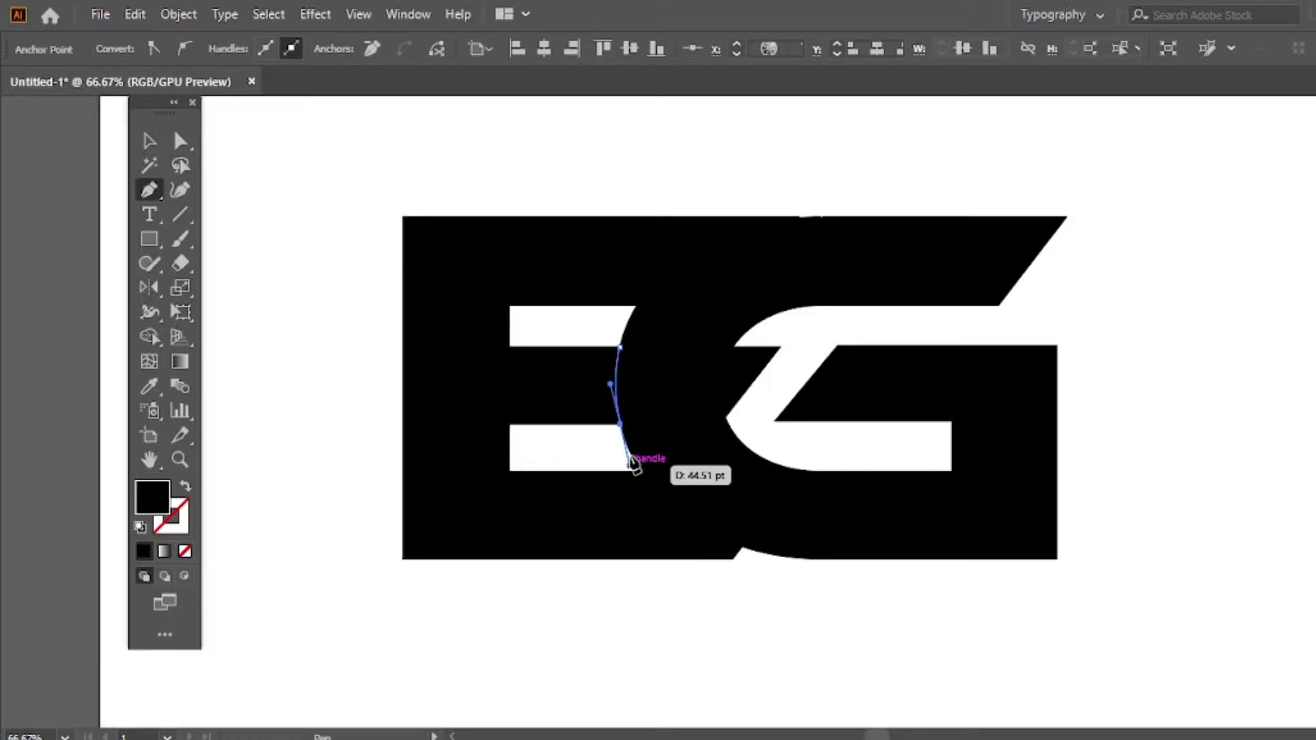
click(621, 427)
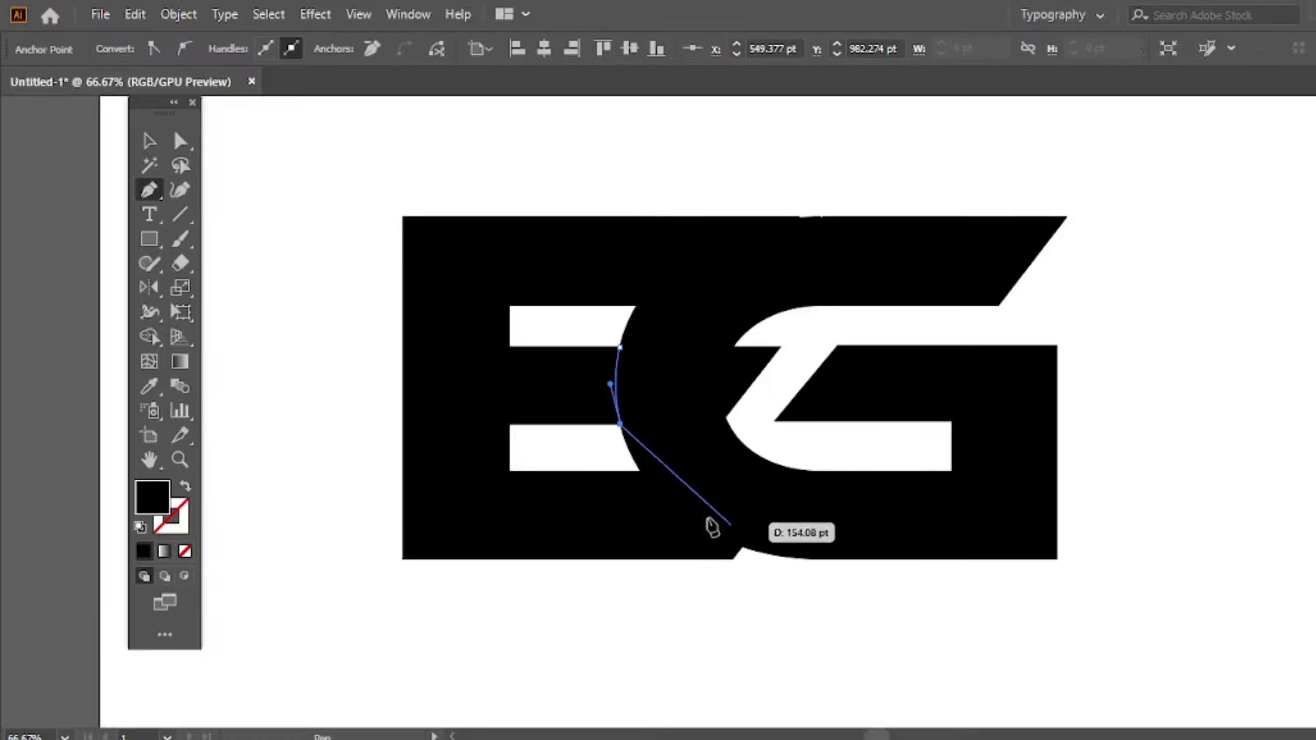
click(117, 146)
click(148, 139)
key(ctrl+z)
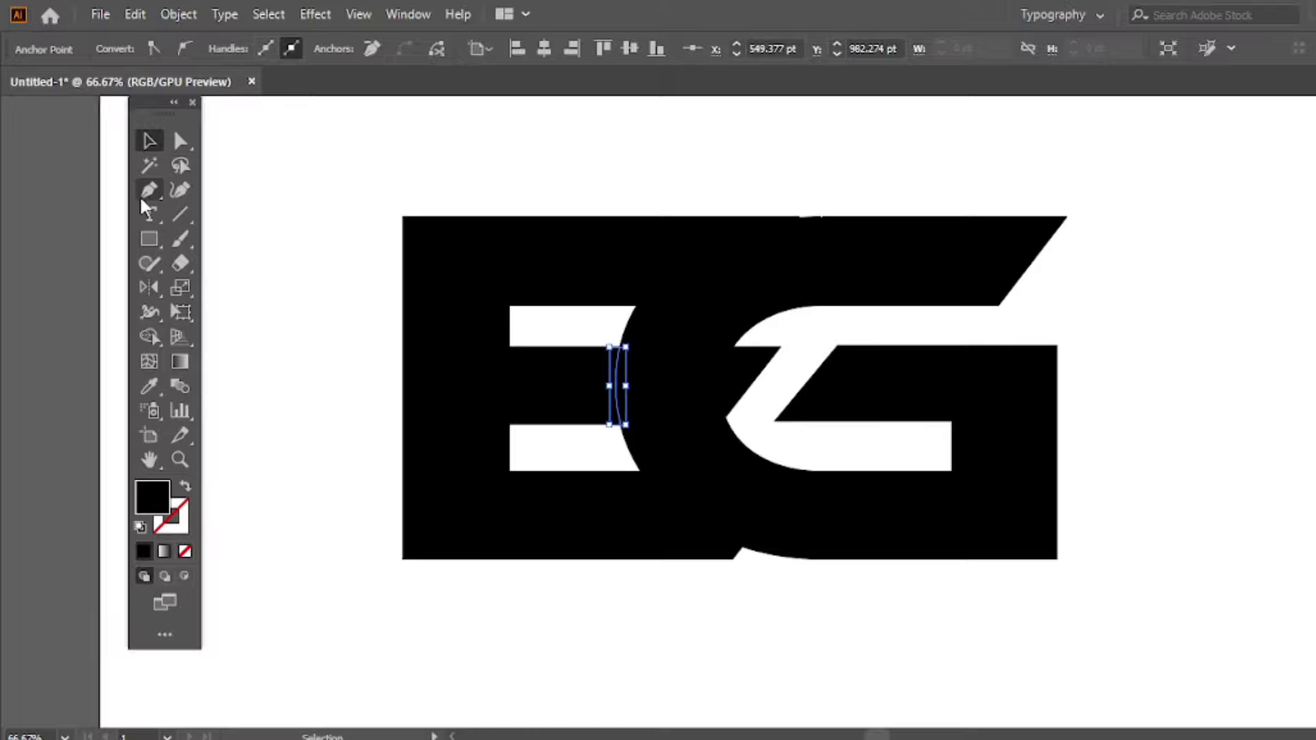
key(p)
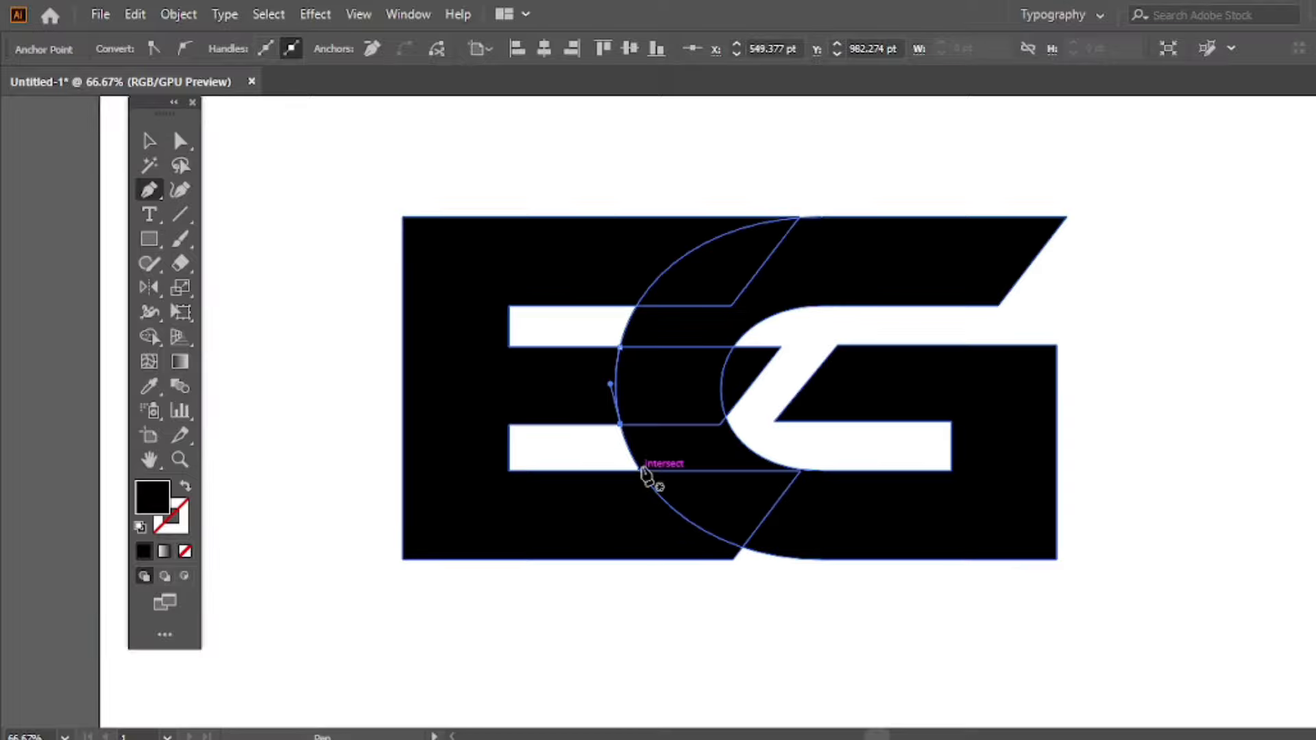
Draw a curved path from the lower intersection to the G's bottom edge.
click(639, 471)
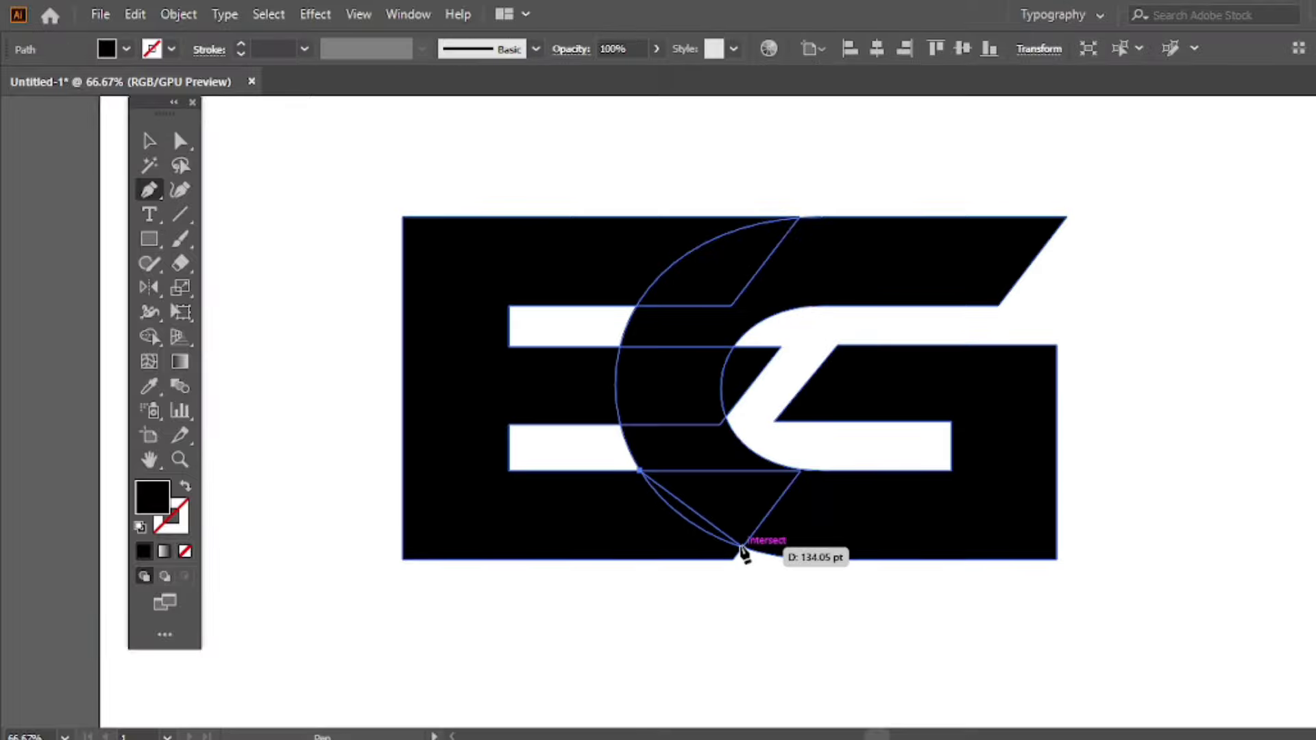
mouse_move(742, 547)
mouse_down()
mouse_move(808, 568)
mouse_move(3, 69)
mouse_up()
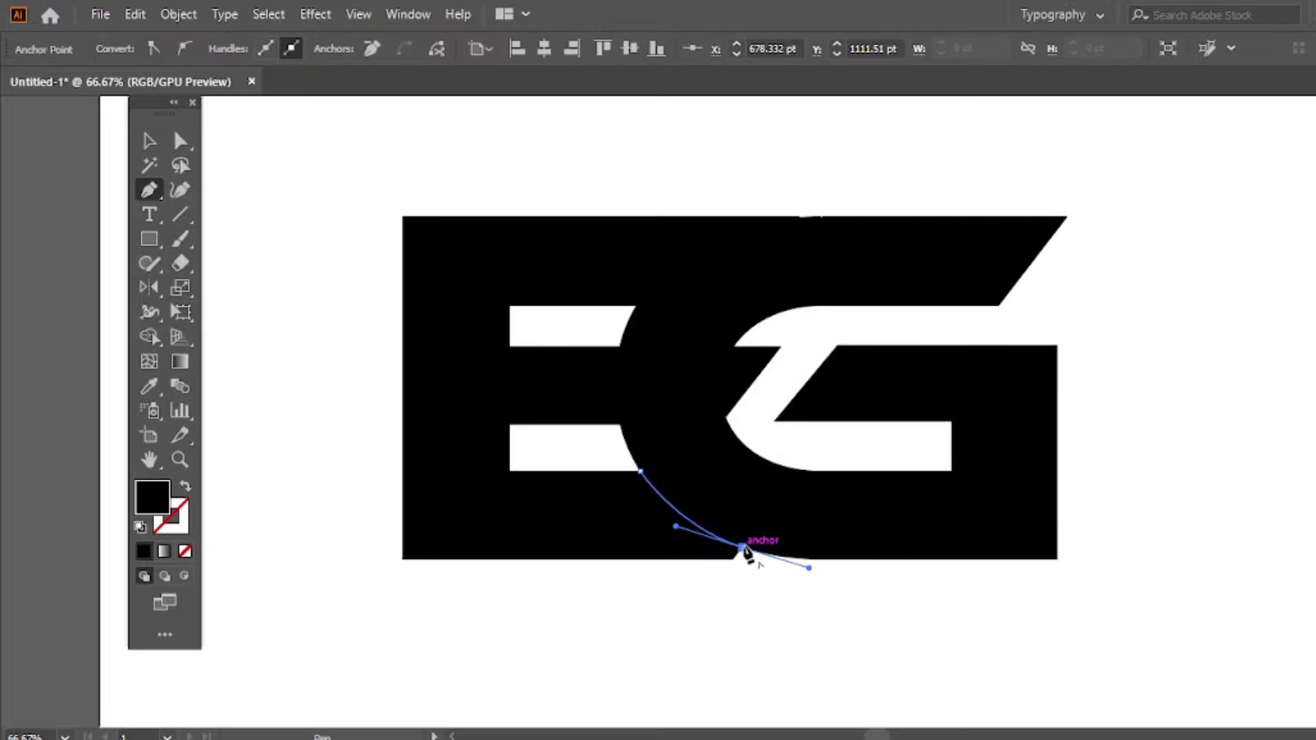
click(143, 141)
Group the E and G and centre them horizontally and vertically on the artboard.
click(516, 176)
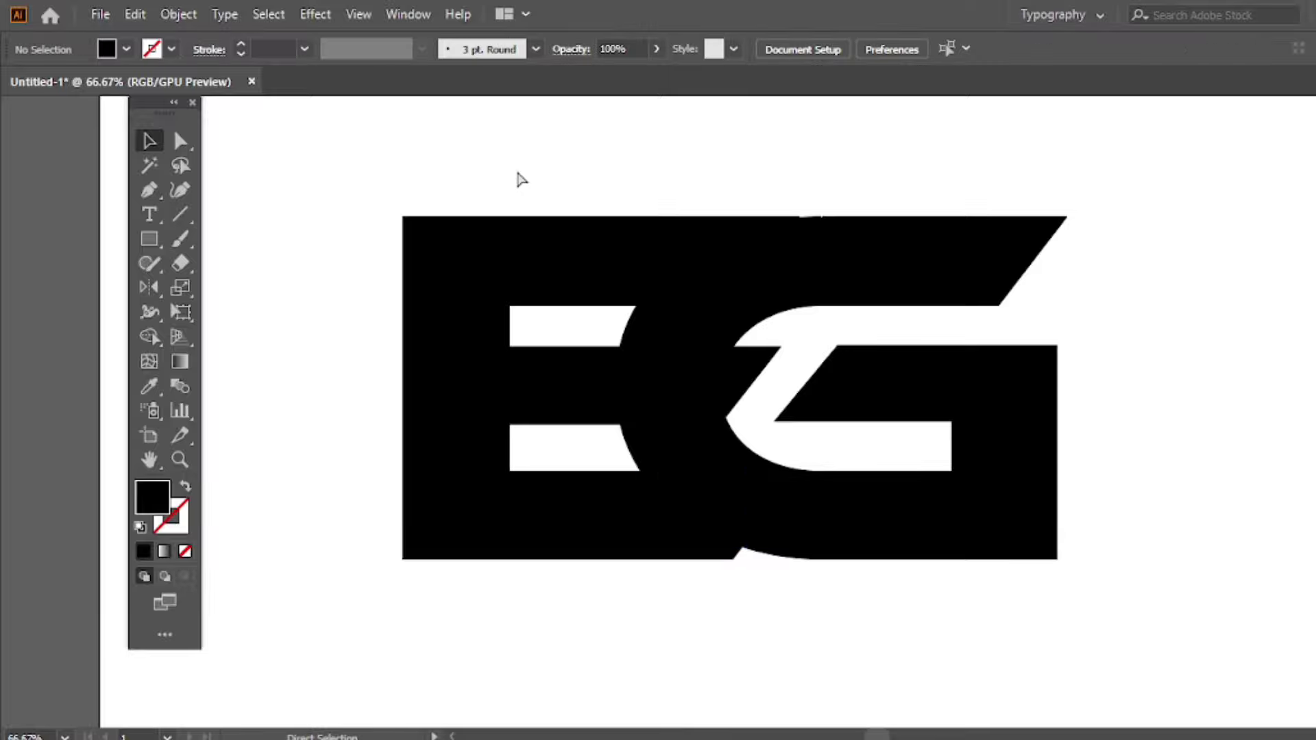
drag(386, 156, 1047, 590)
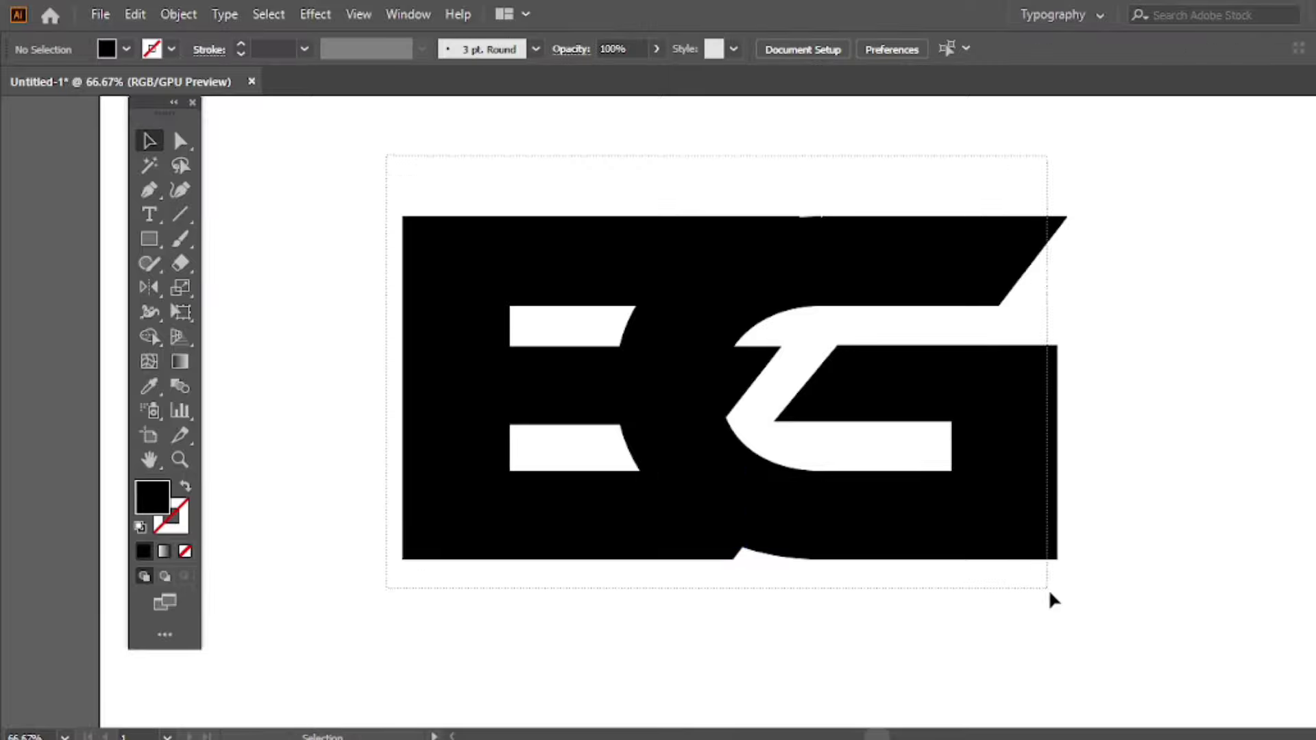
key(ctrl+0)
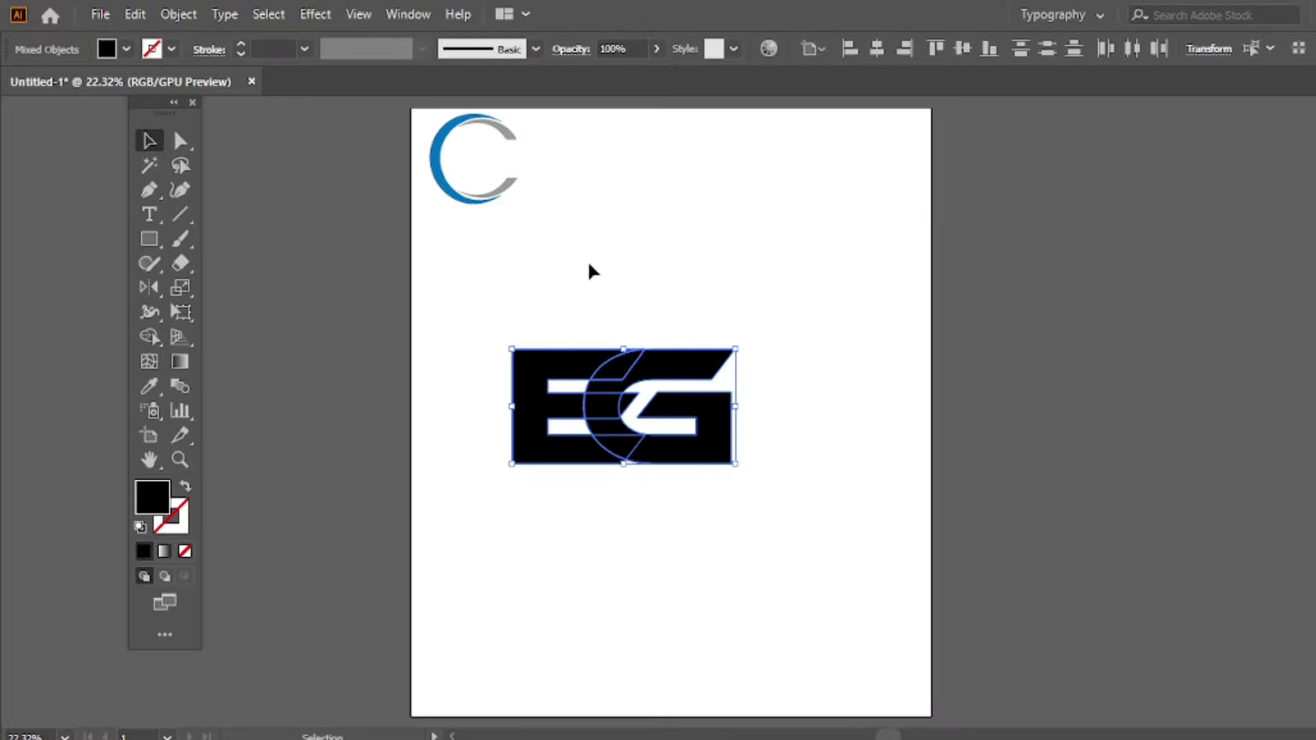
right_click(624, 226)
click(678, 376)
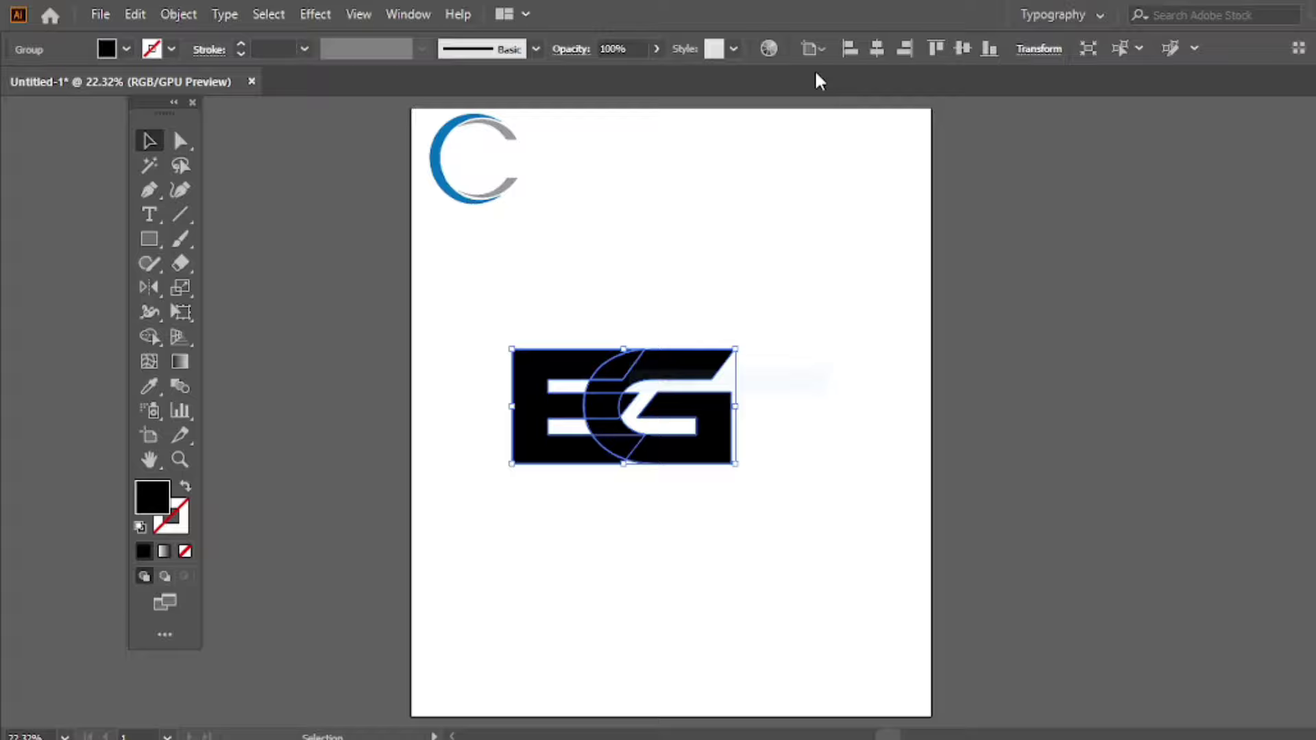
click(877, 48)
click(963, 48)
Ungroup the letters and scale the EG artwork up proportionally.
right_click(652, 220)
click(713, 385)
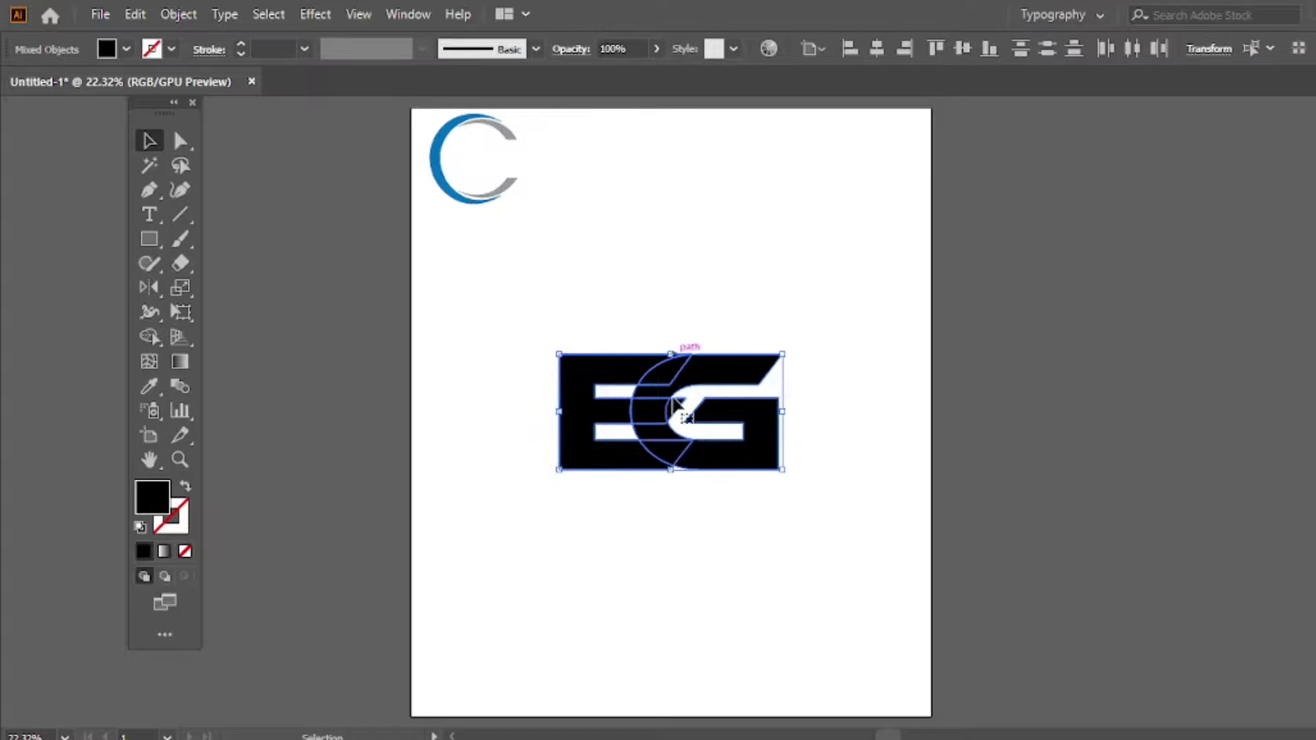
drag(797, 409, 844, 411)
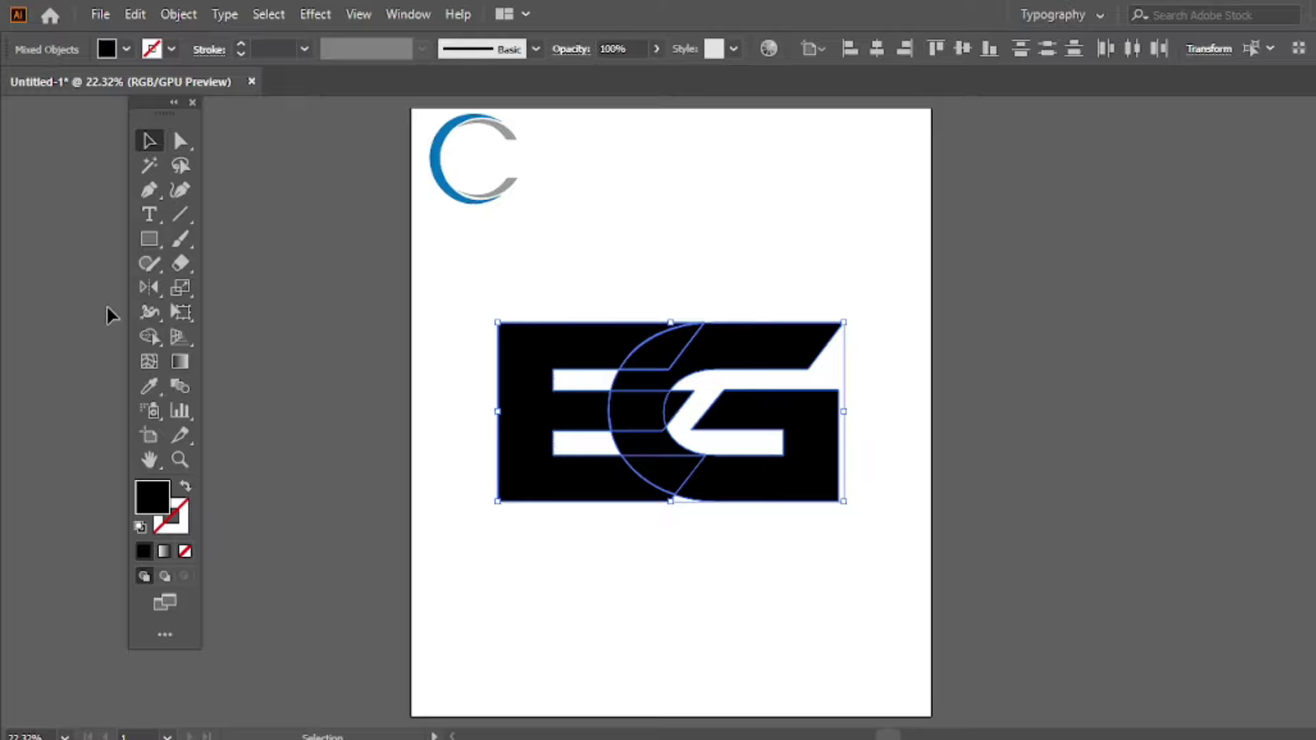
Use Shape Builder to merge the G's top bar, curve and remaining regions.
click(155, 335)
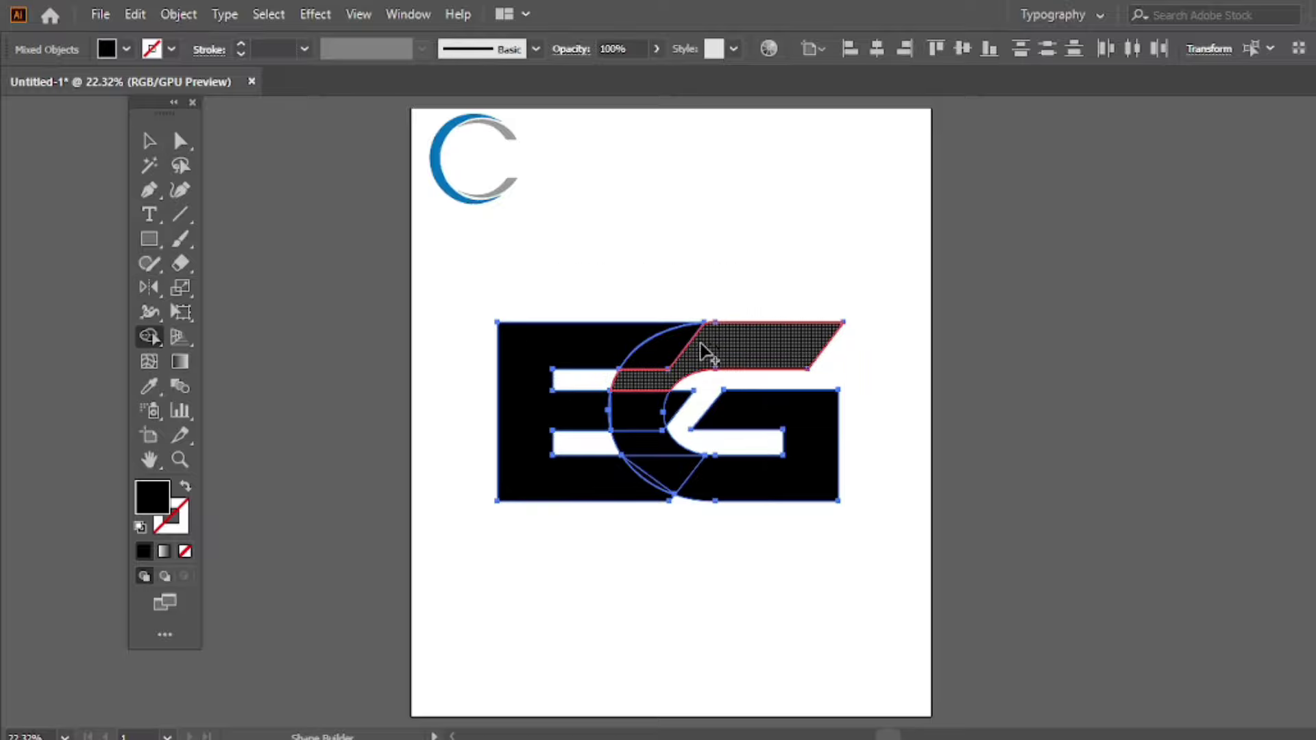
mouse_move(709, 353)
mouse_down()
mouse_move(651, 390)
mouse_move(665, 461)
mouse_up()
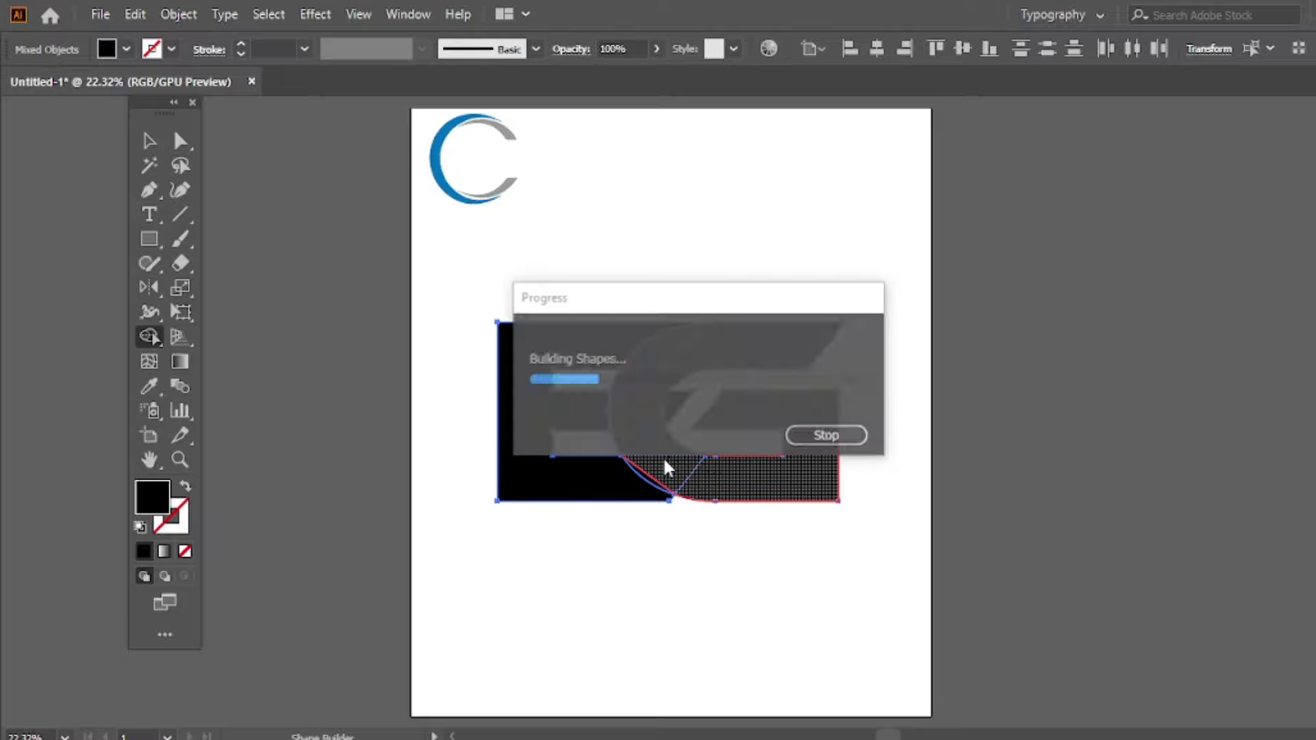
scroll(641, 479, up, 3)
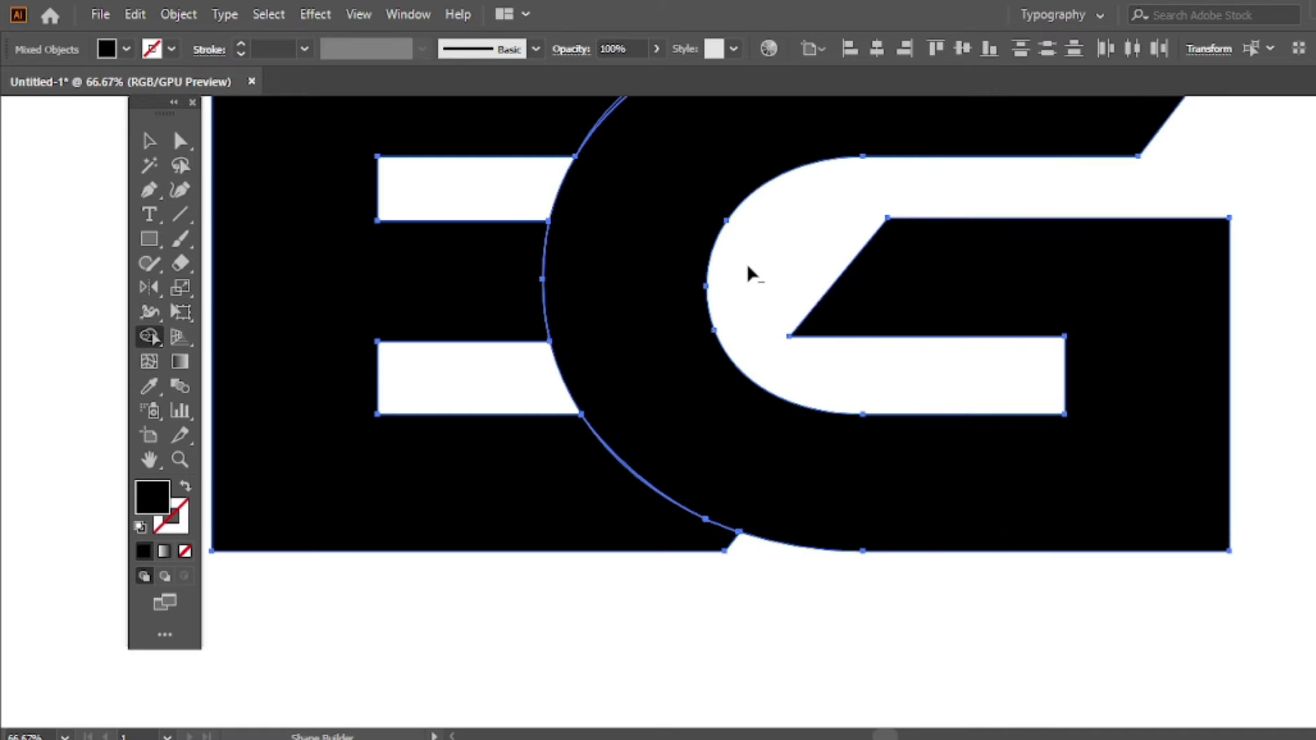
scroll(686, 247, up, 1)
scroll(644, 240, up, 2)
drag(637, 209, 685, 185)
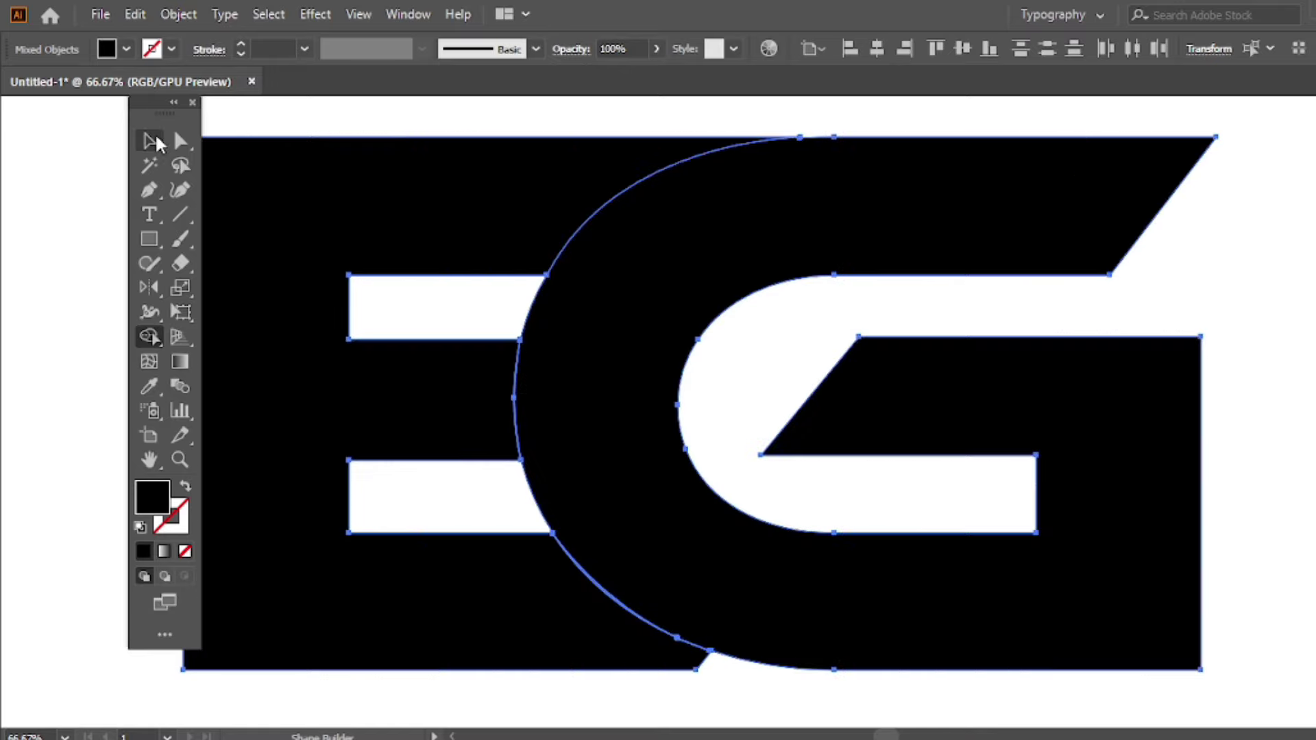
Nudge the G slightly right to open a gap from the E.
click(157, 144)
click(405, 132)
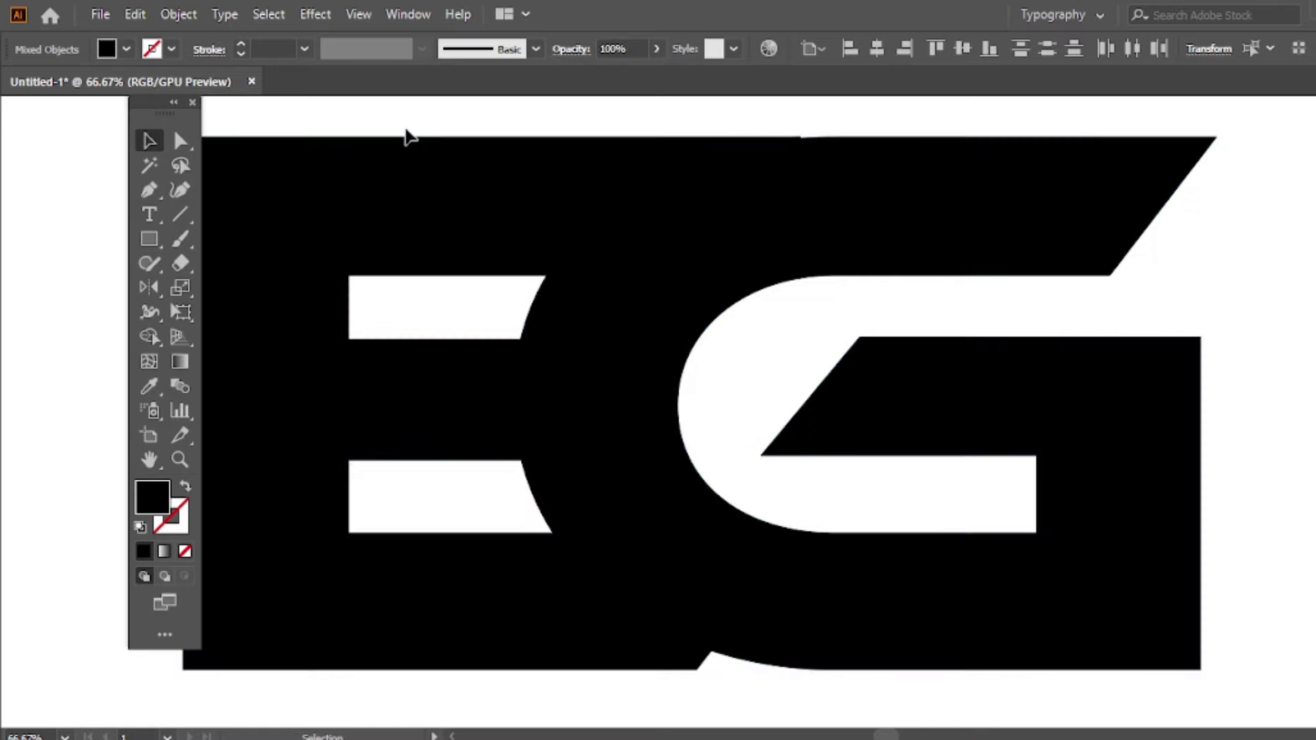
key(ctrl+0)
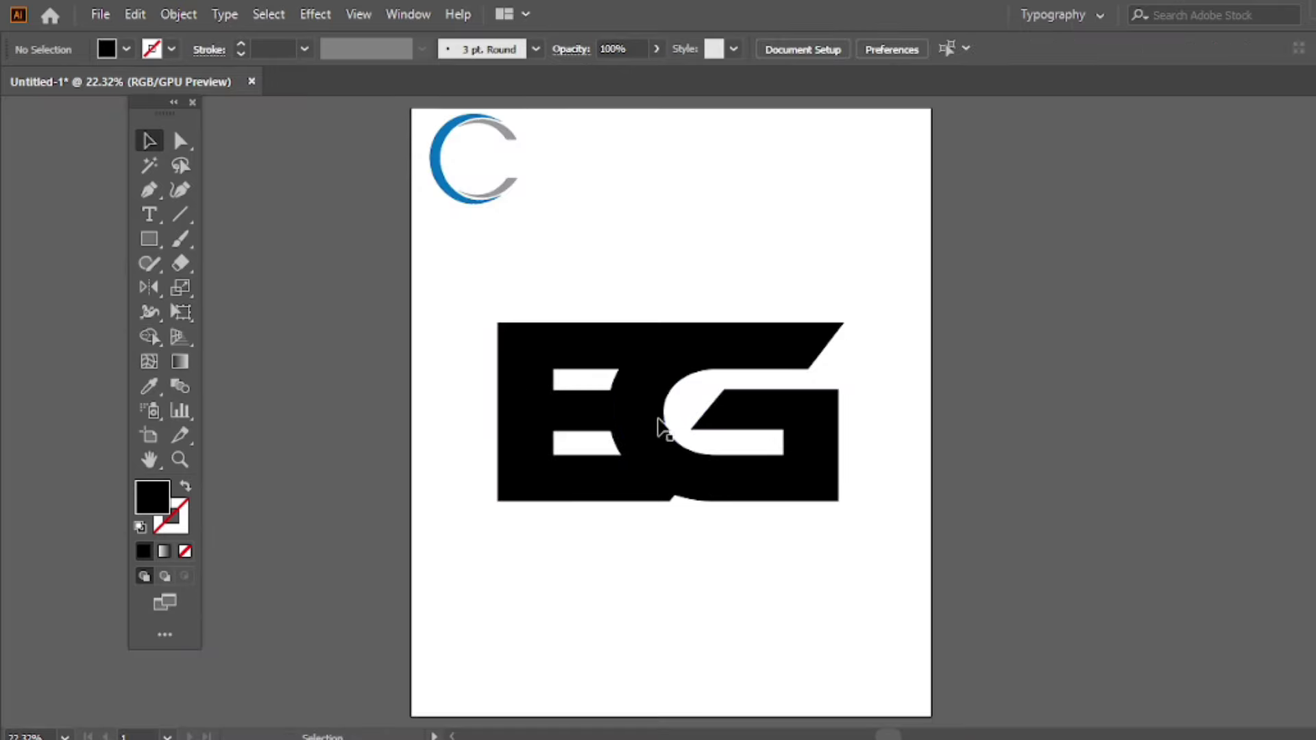
drag(659, 428, 668, 428)
click(687, 300)
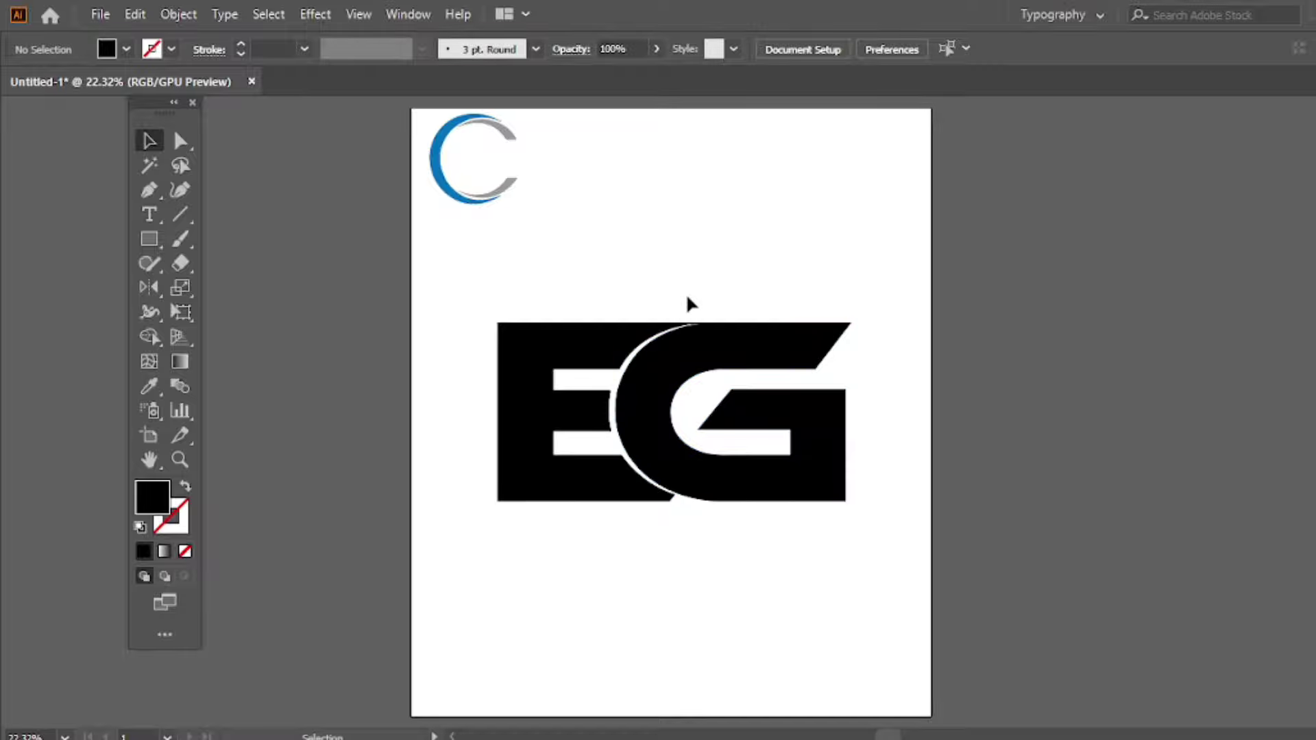
scroll(685, 329, up, 3)
scroll(727, 308, up, 3)
Pull the tip of the G's top curve left and shift the G further right.
key(a)
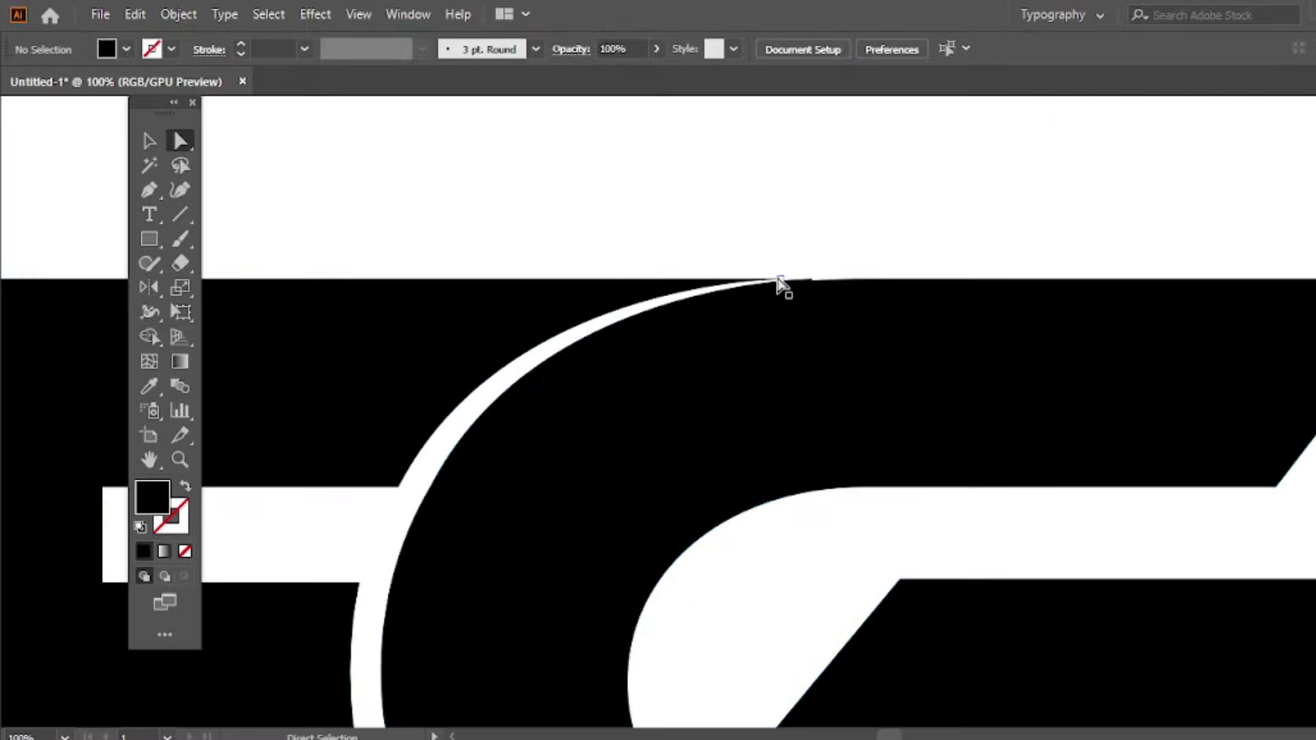
drag(781, 281, 715, 288)
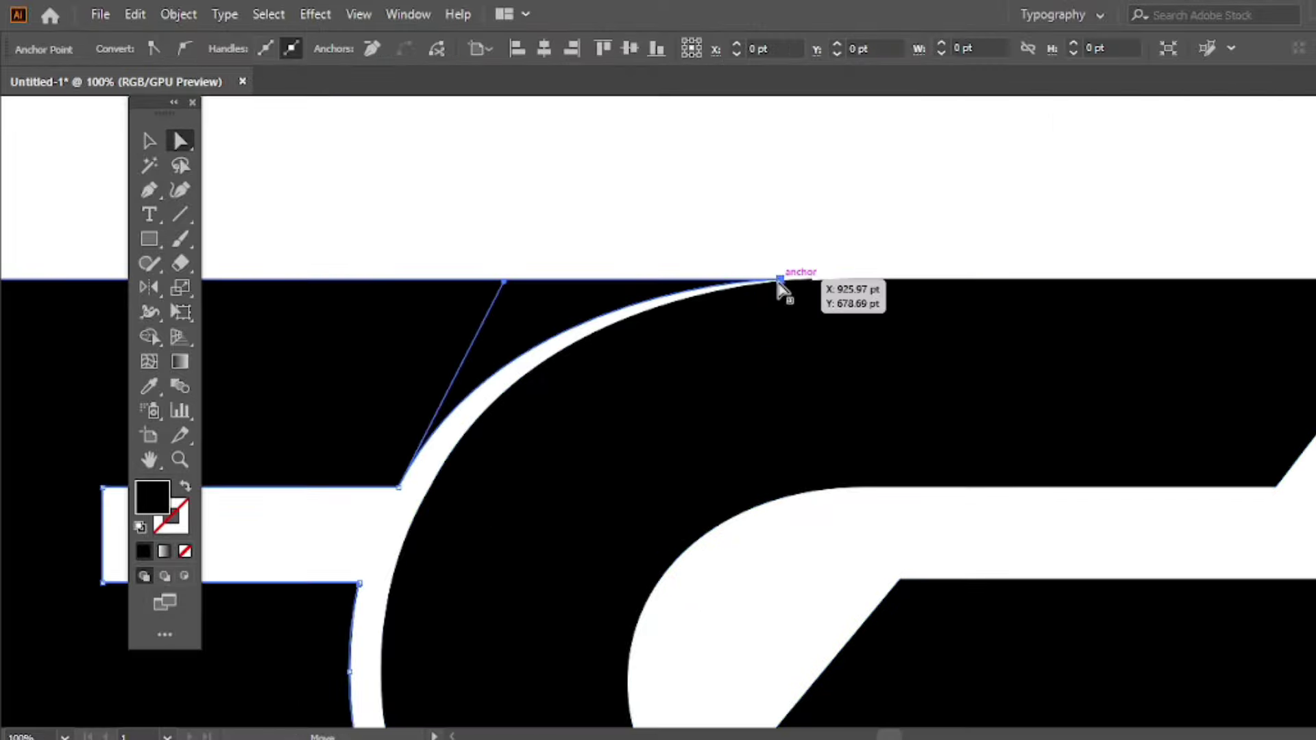
click(719, 249)
key(ctrl+0)
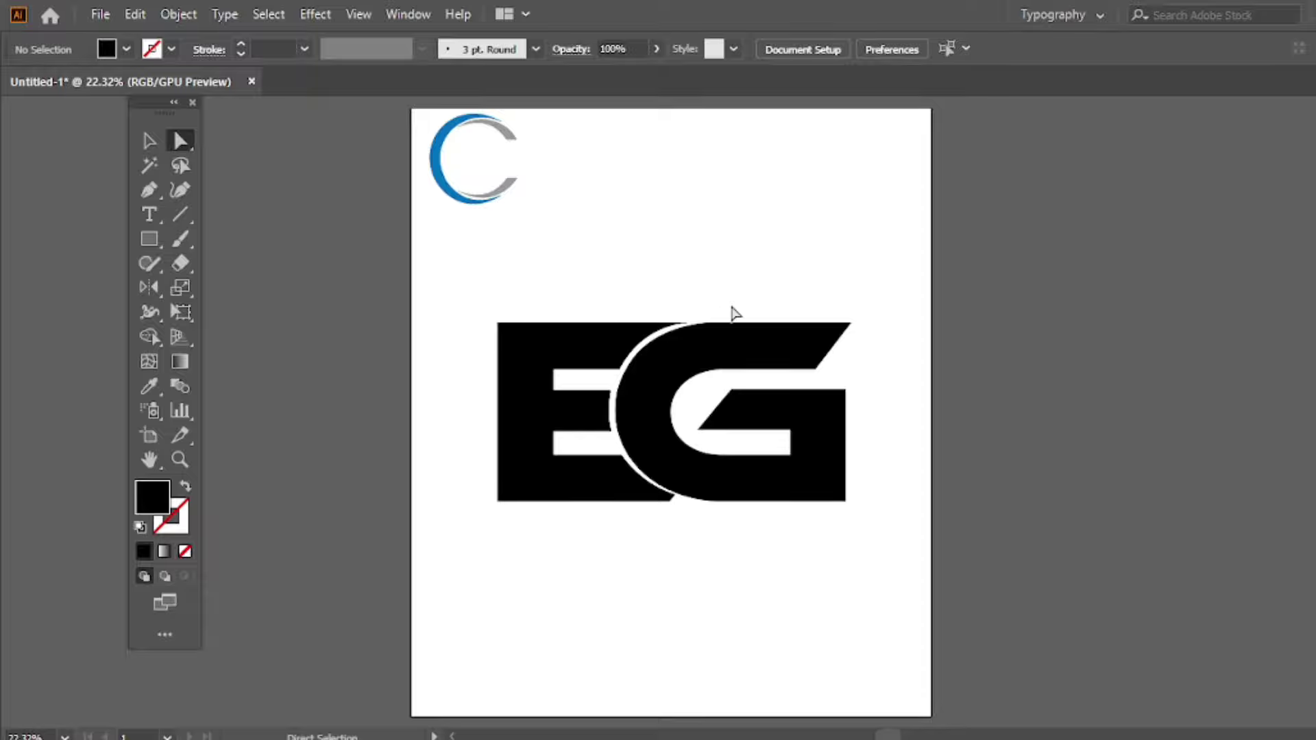
click(634, 430)
drag(634, 428, 638, 429)
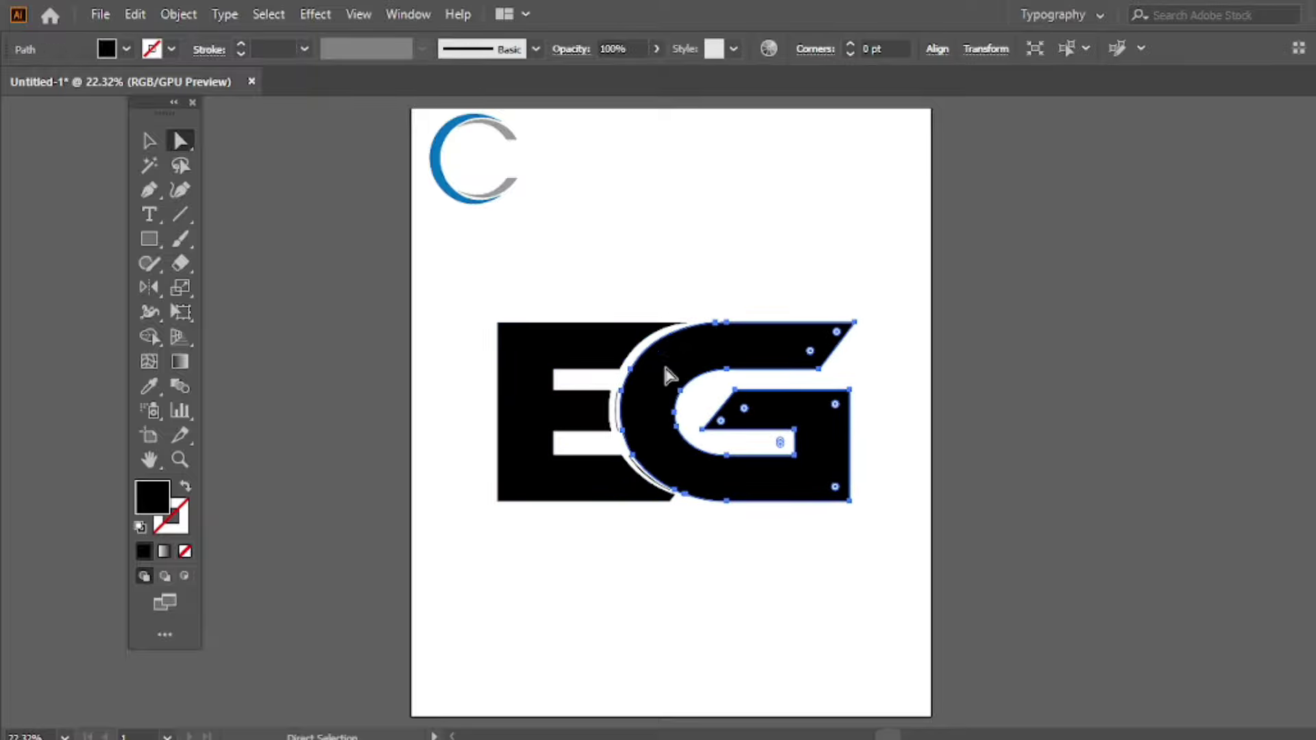
click(629, 404)
Delete the stray thin curved line beside the G.
scroll(629, 404, up, 6)
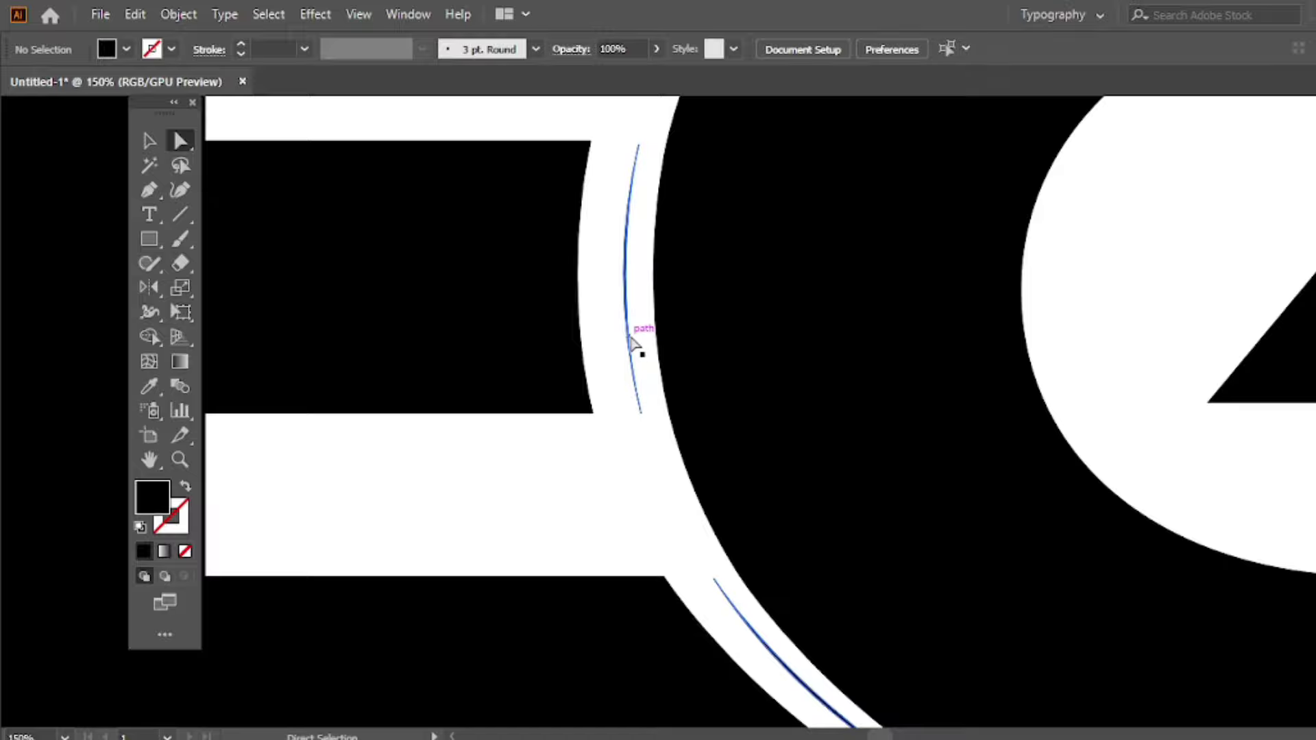
click(631, 342)
drag(714, 446, 595, 223)
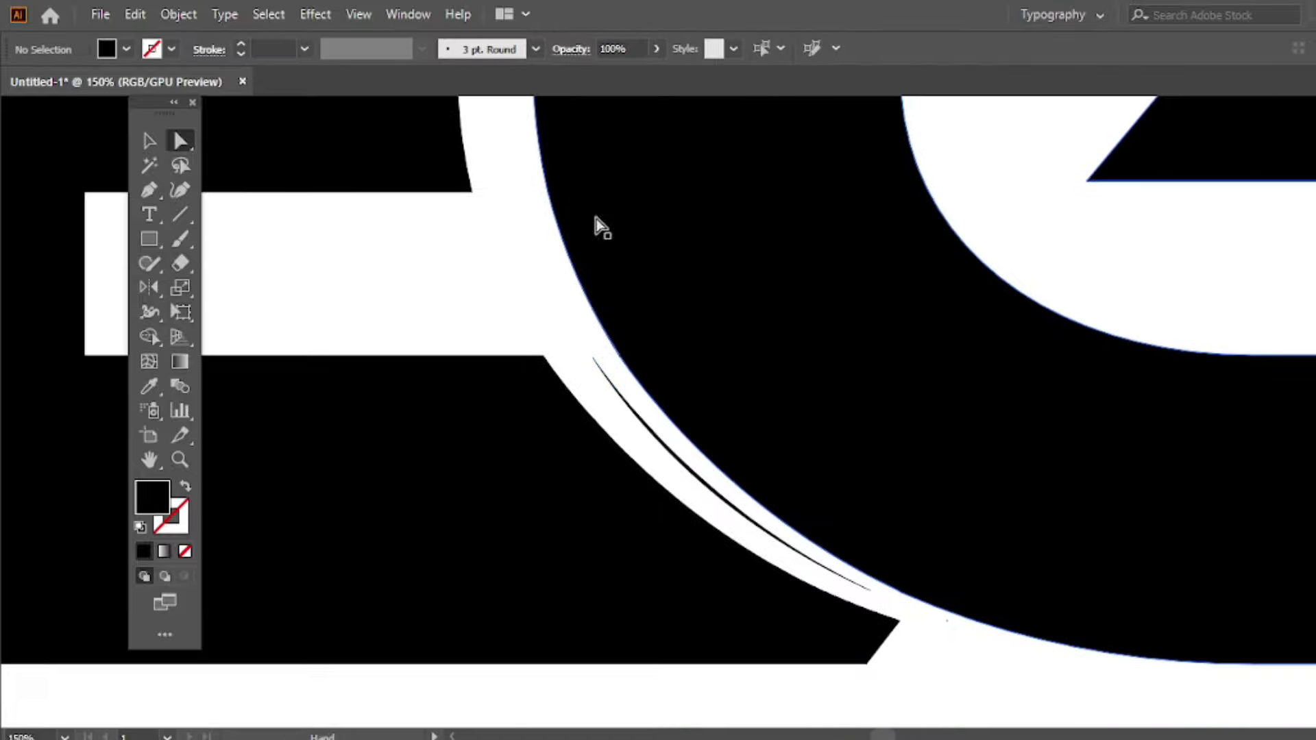
click(650, 434)
key(Delete)
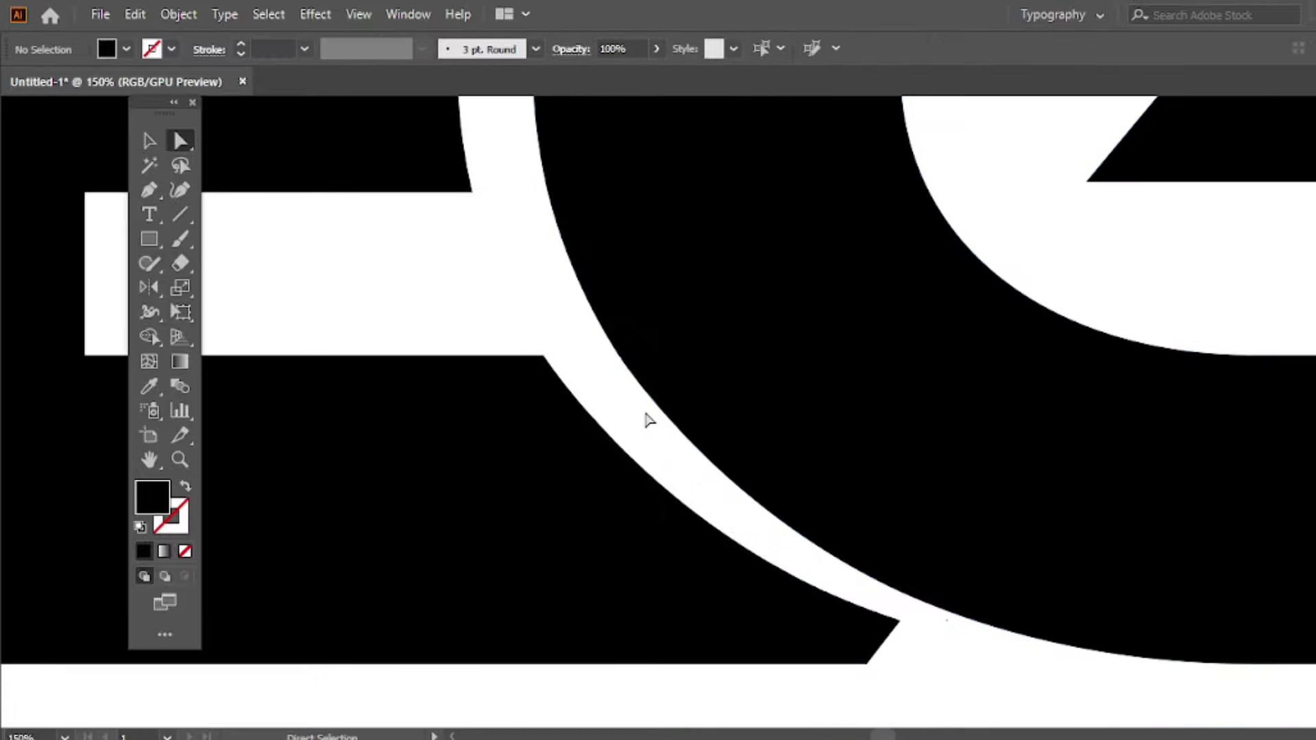
scroll(644, 416, down, 5)
scroll(644, 332, down, 1)
scroll(658, 295, up, 2)
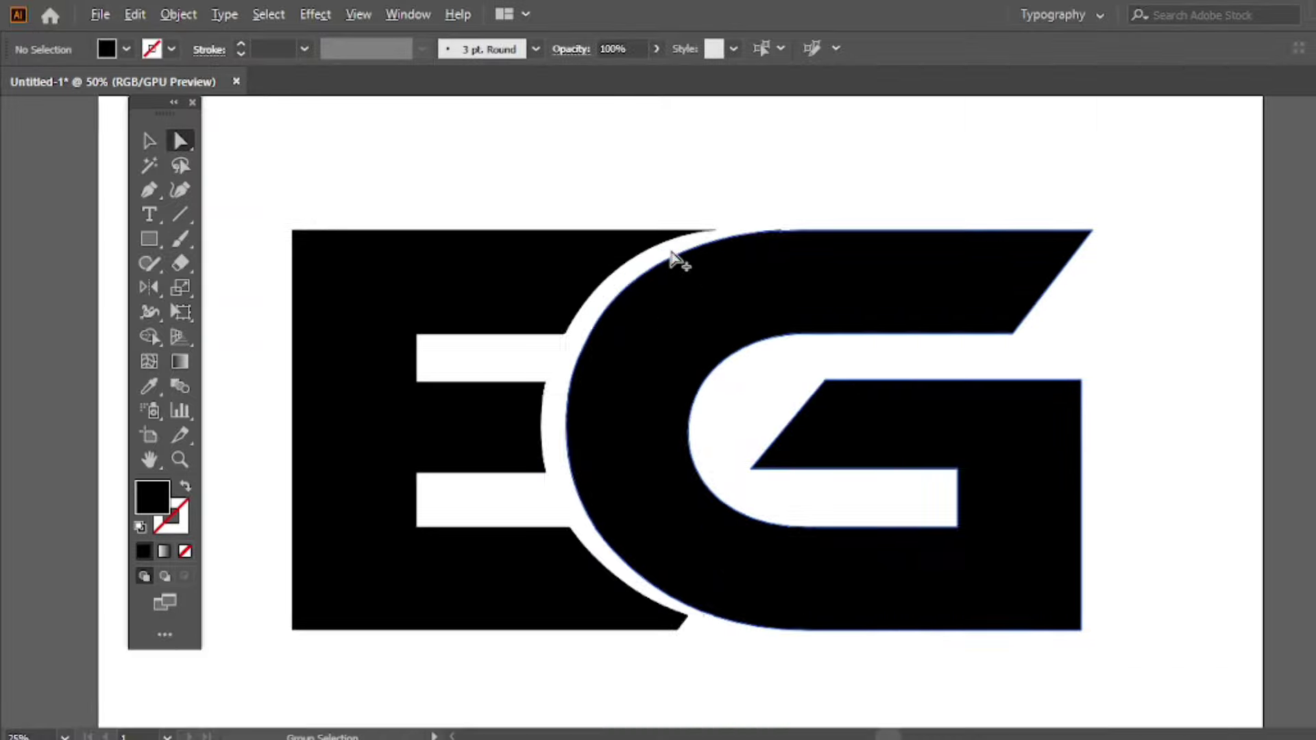
scroll(675, 259, up, 2)
Inspect the anchors along the G's top curve.
click(822, 209)
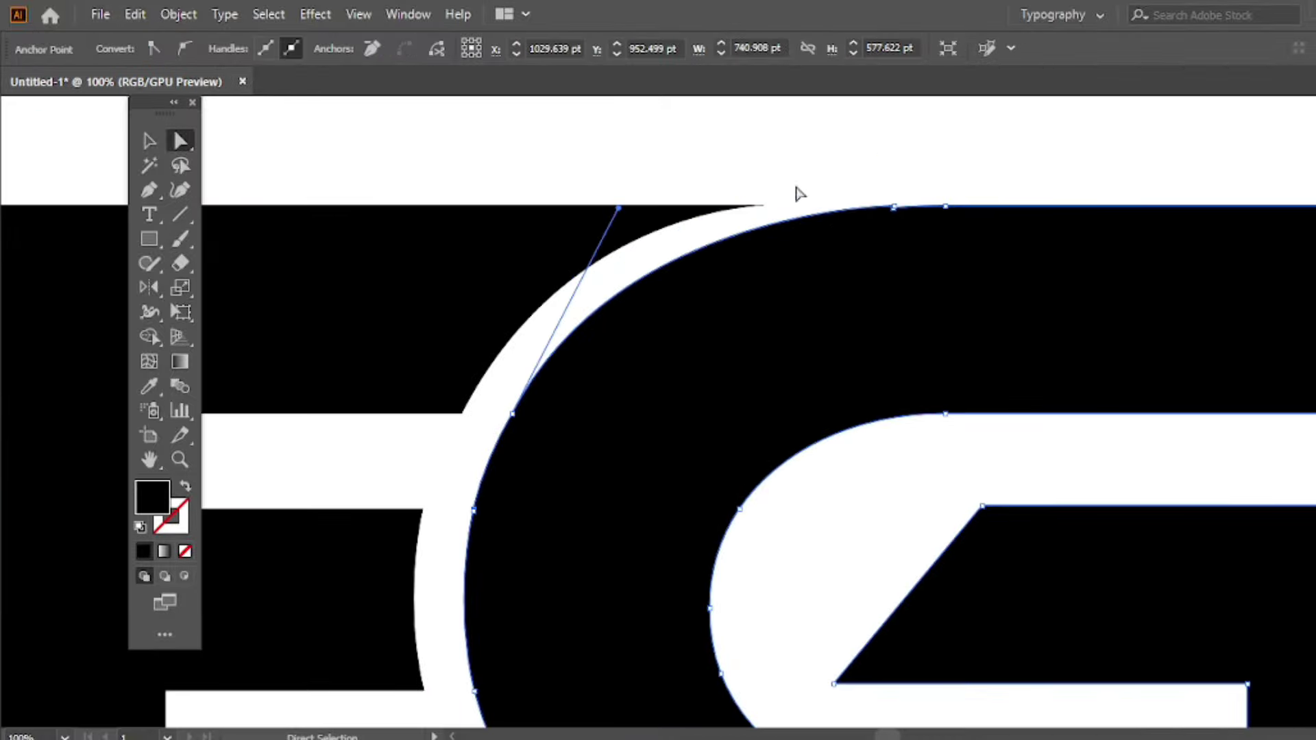
click(799, 194)
scroll(890, 219, up, 4)
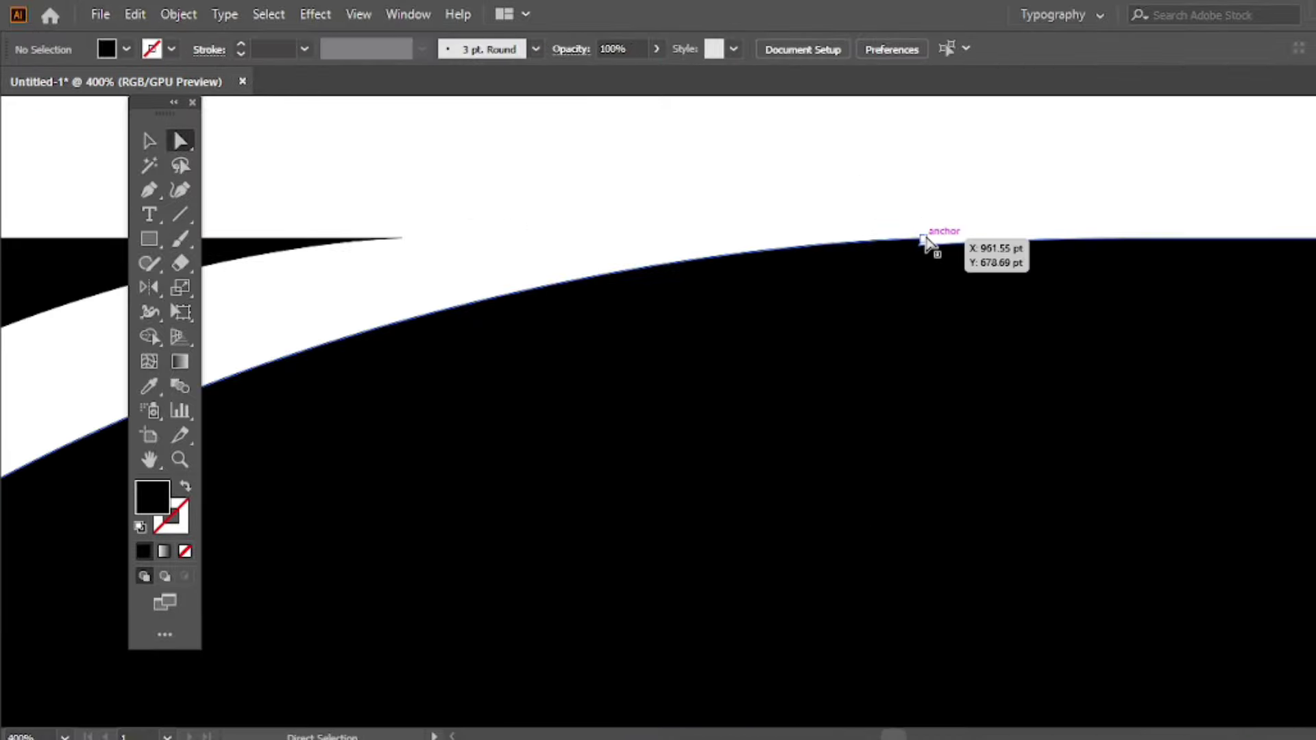
click(924, 241)
click(927, 208)
scroll(696, 285, down, 5)
scroll(529, 240, down, 3)
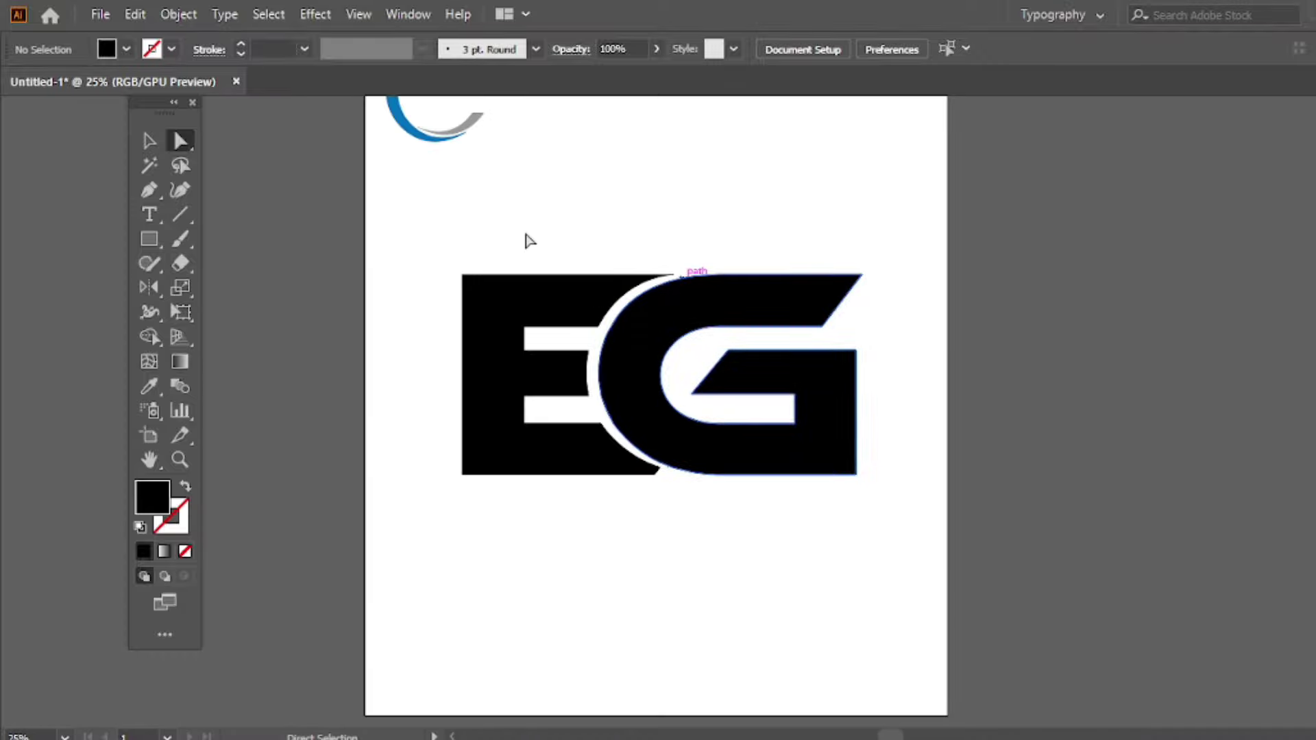
scroll(619, 316, down, 1)
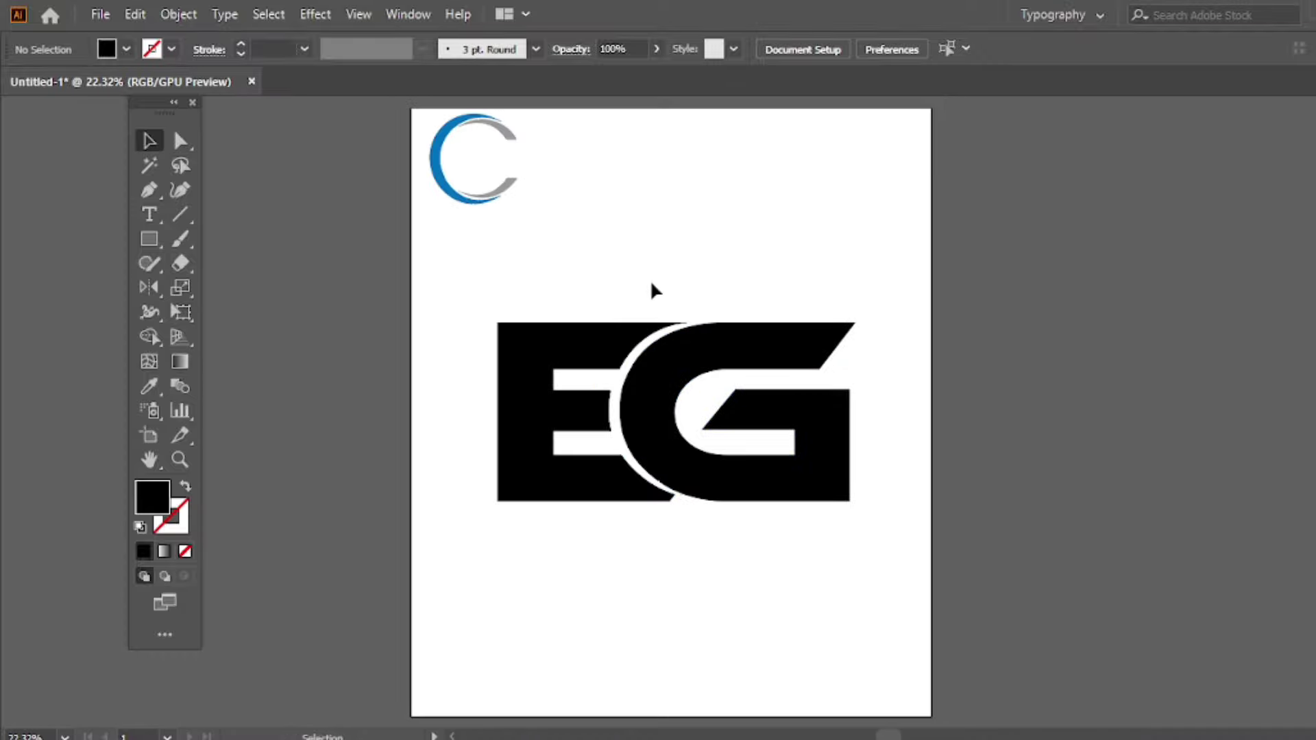
Group the EG logo shapes and centre them horizontally on the artboard.
click(587, 353)
right_click(614, 205)
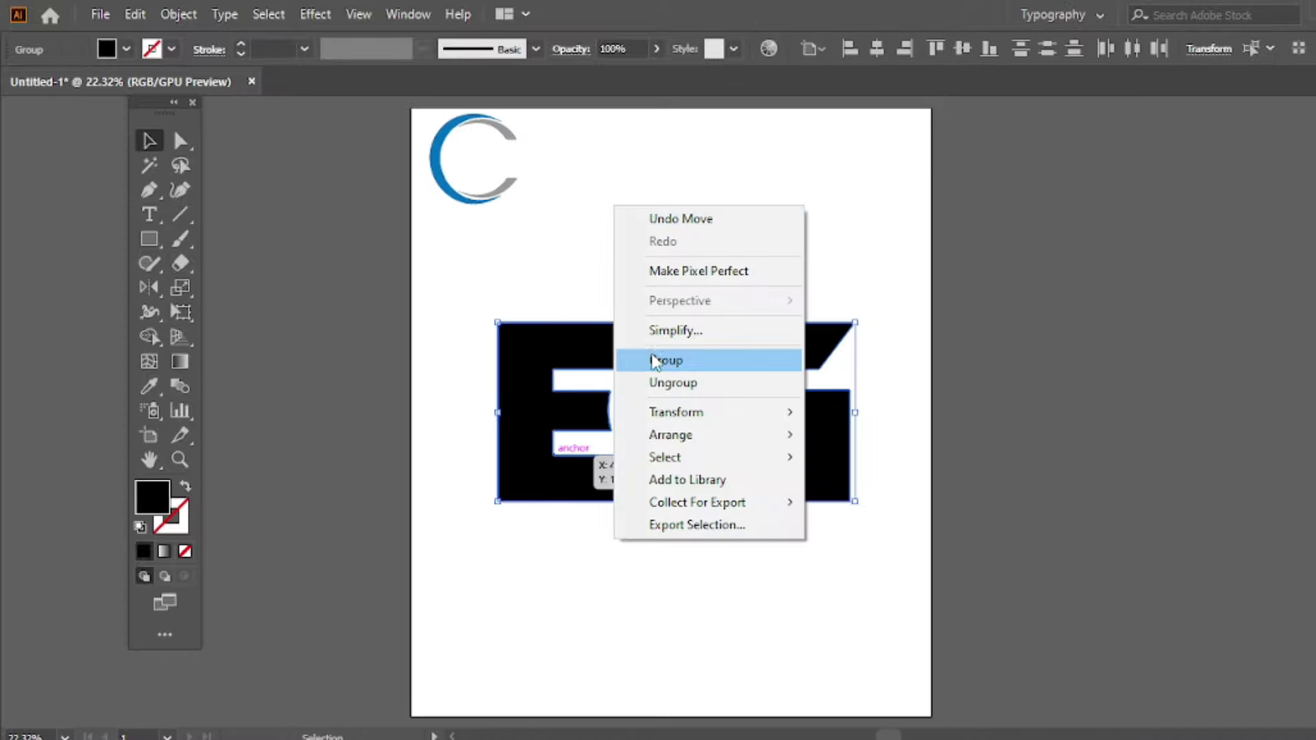
click(713, 361)
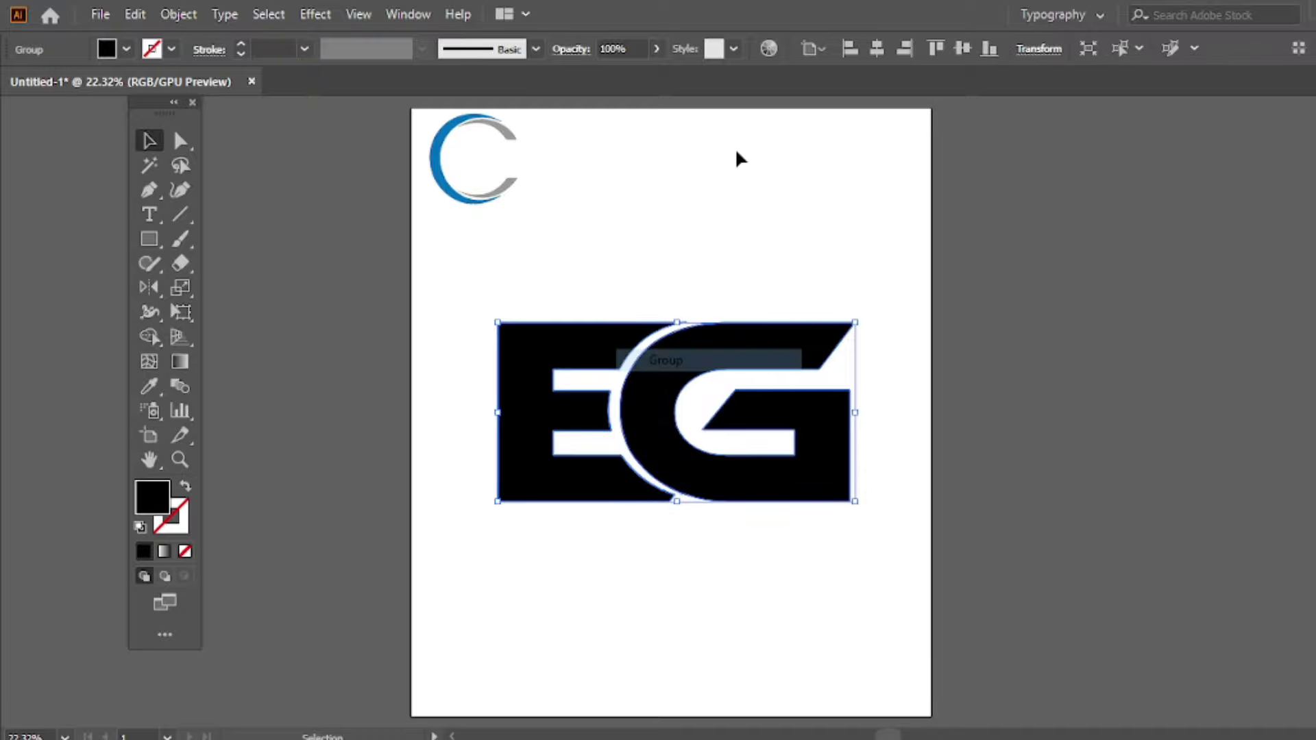
click(882, 52)
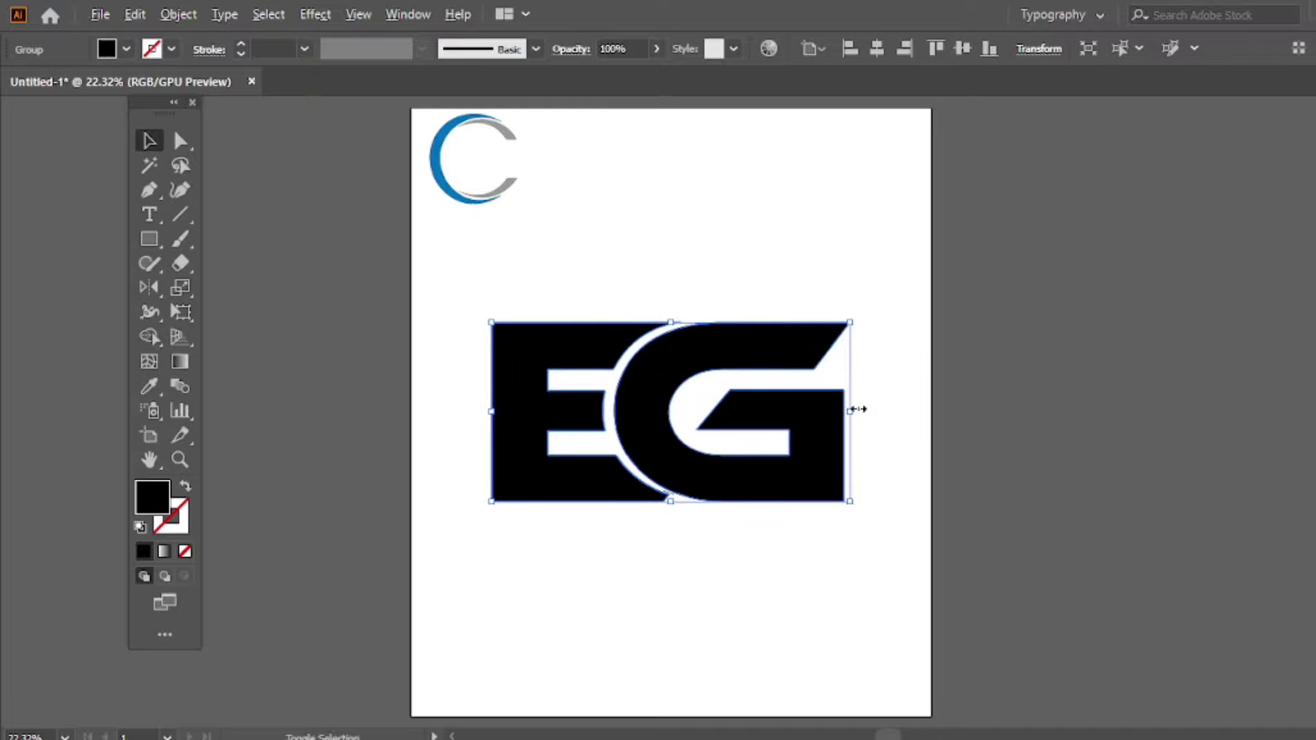
Shrink the EG logo slightly and move the swoosh down beside it.
drag(858, 409, 779, 411)
click(581, 283)
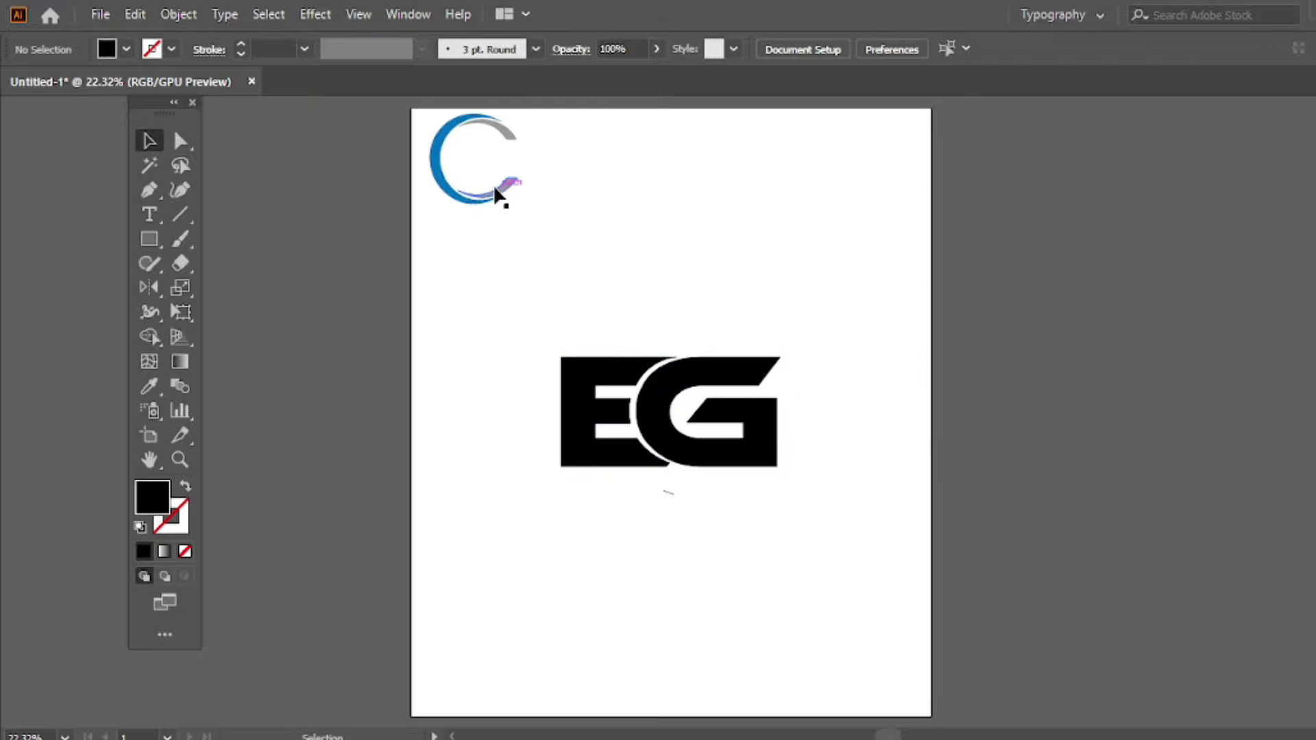
mouse_move(494, 196)
mouse_down()
mouse_move(555, 435)
mouse_move(687, 392)
mouse_move(785, 339)
mouse_up()
click(841, 248)
Stretch the swoosh wider around the EG letters and select the stray dash below.
click(799, 342)
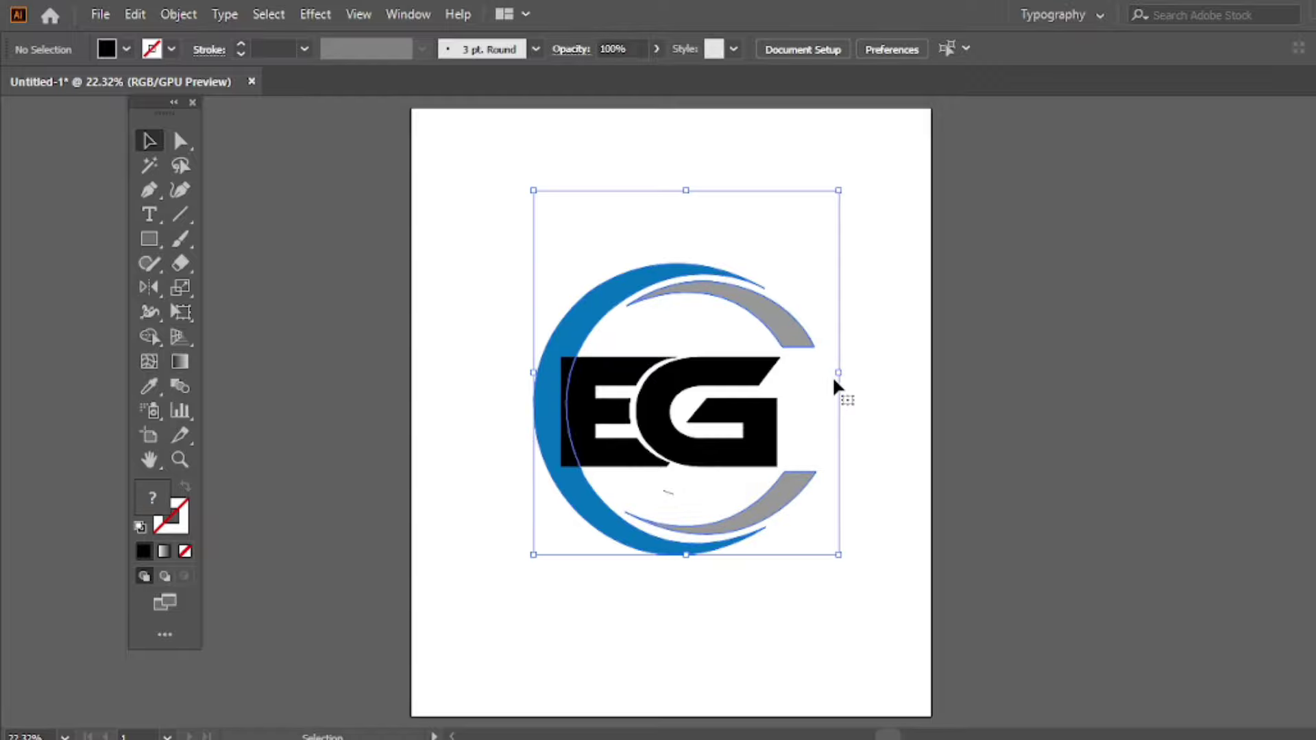
drag(835, 382, 816, 370)
click(847, 309)
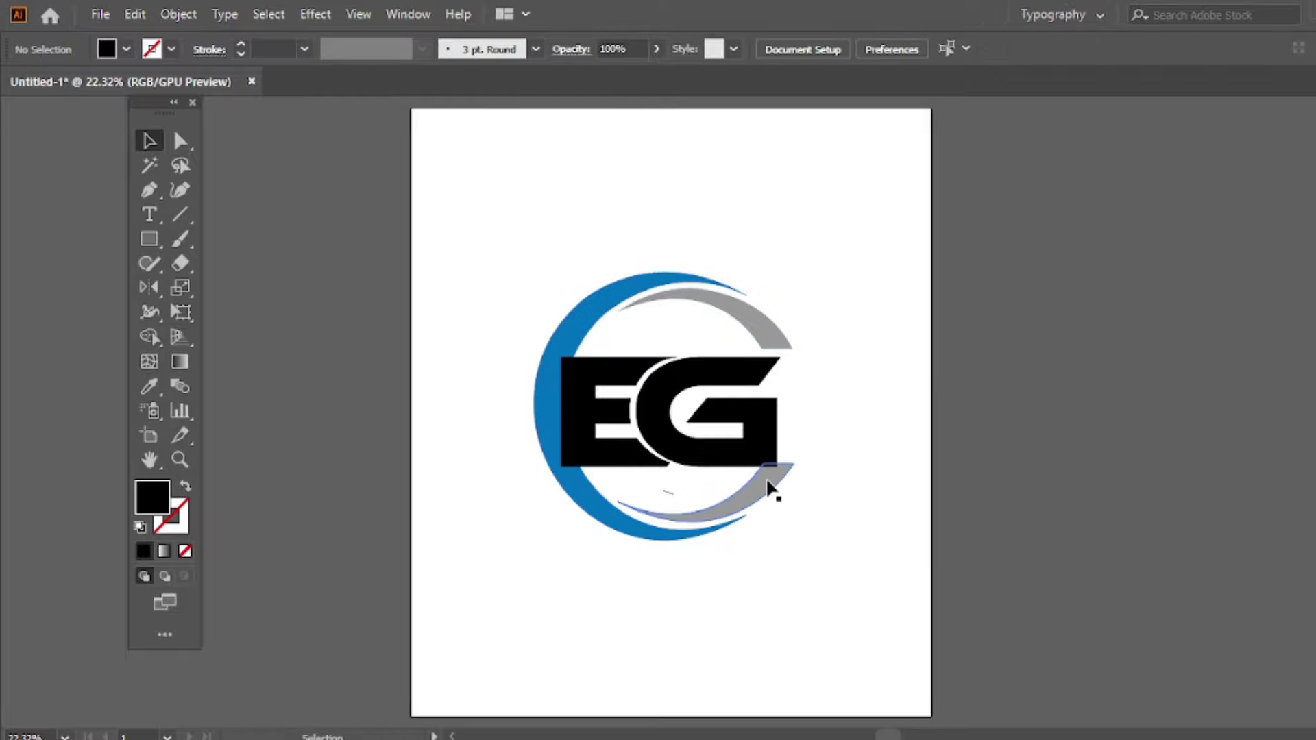
click(666, 490)
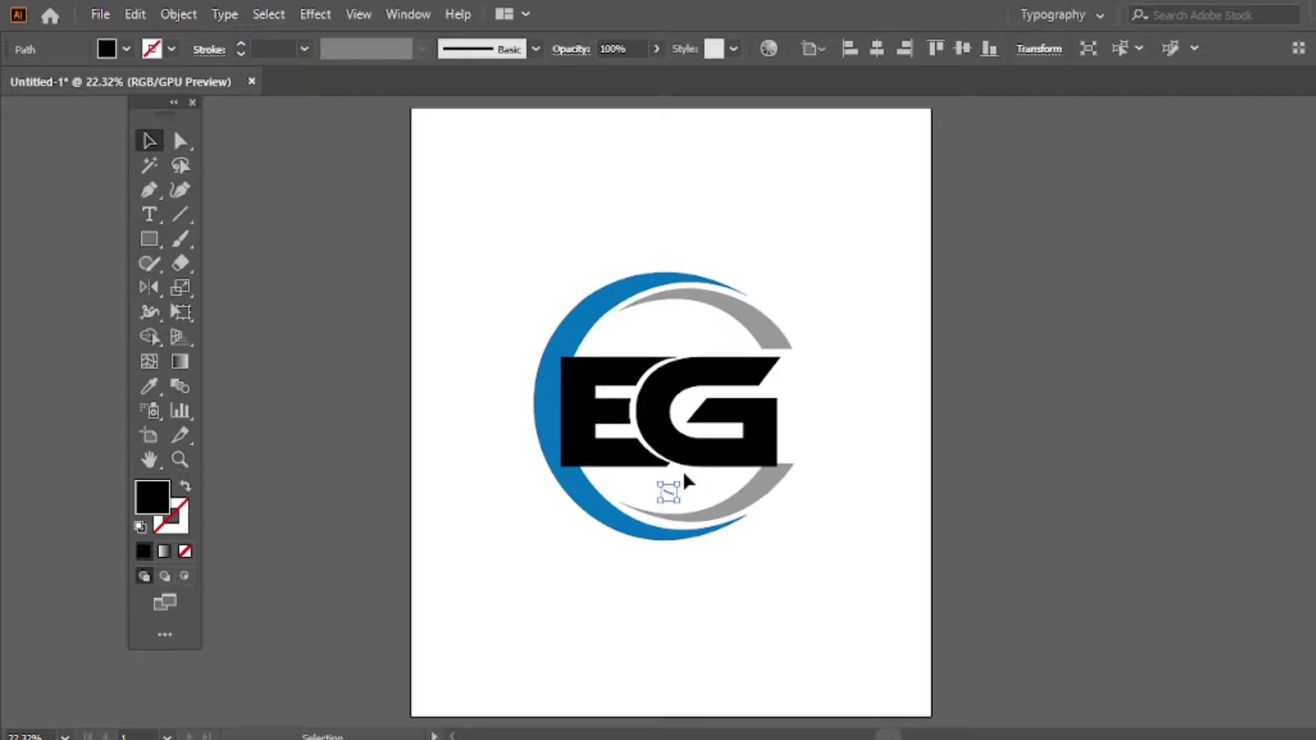
Delete the stray dash and merge the left crescent to solid black with Shape Builder.
key(Delete)
drag(524, 550, 524, 551)
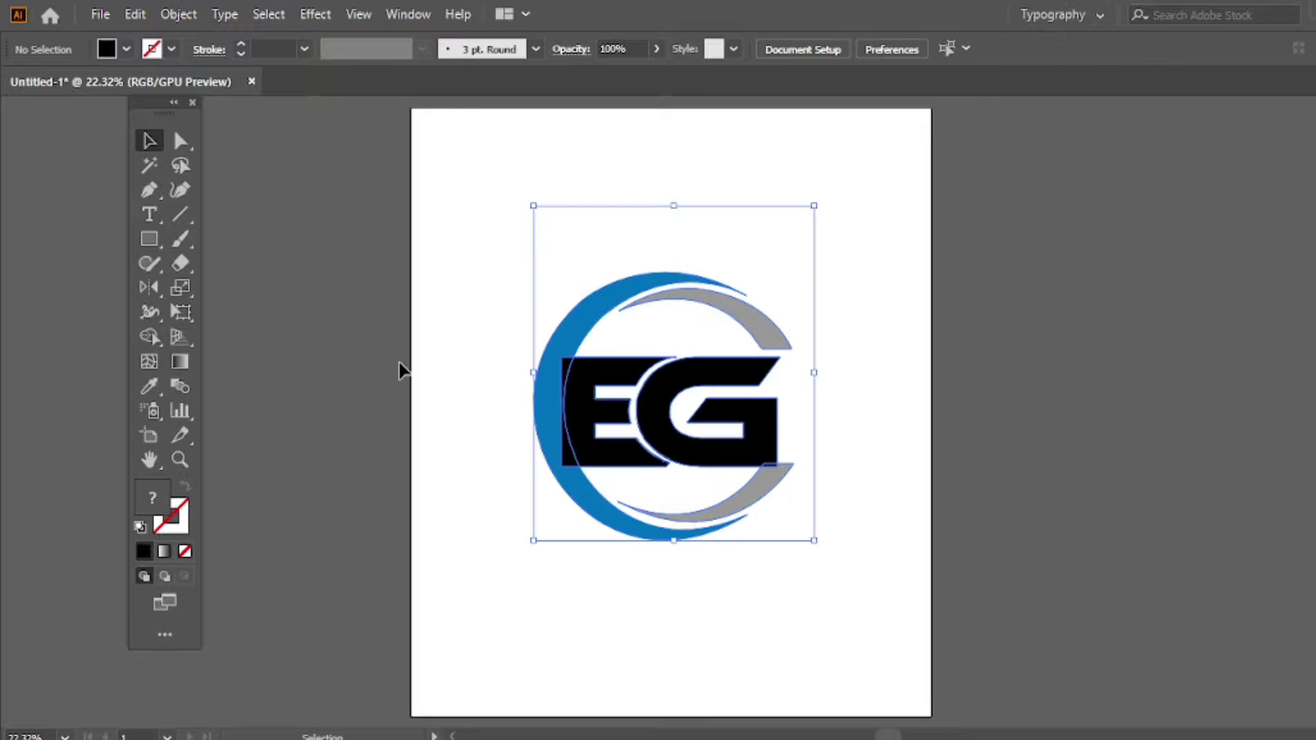
click(145, 336)
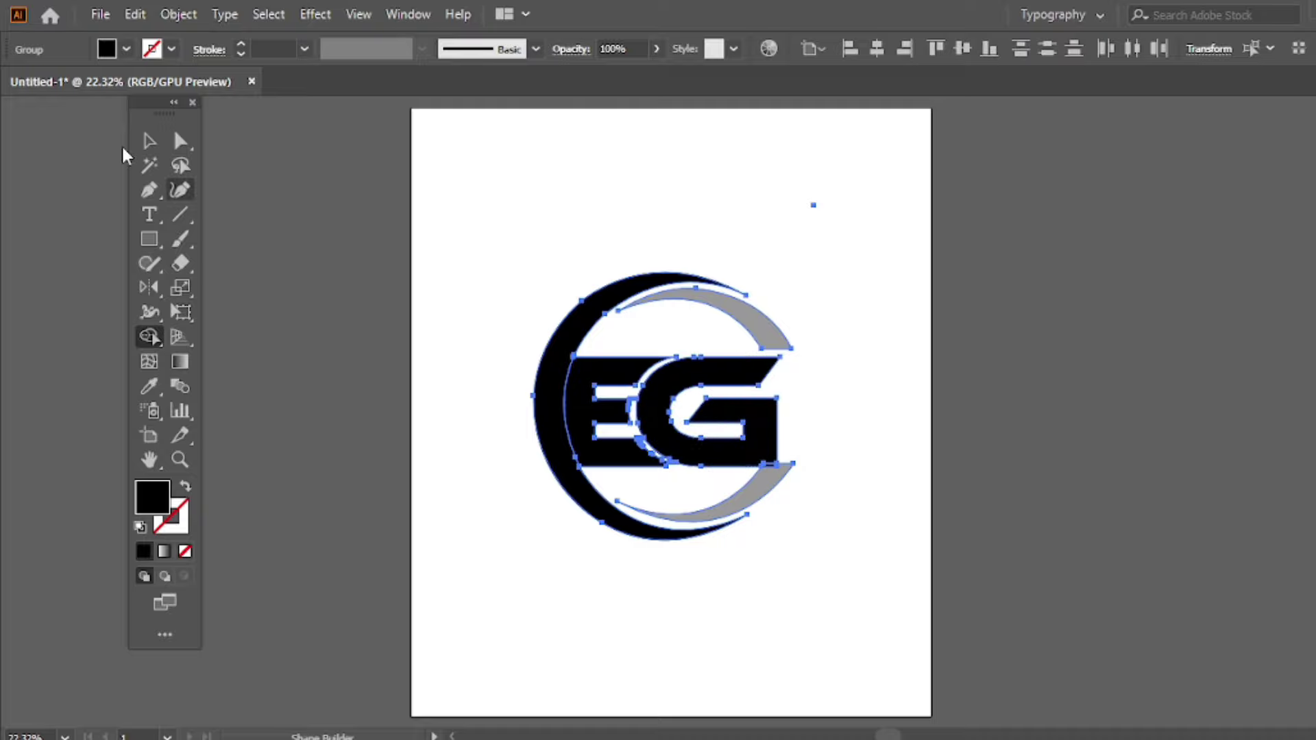
click(150, 141)
click(529, 277)
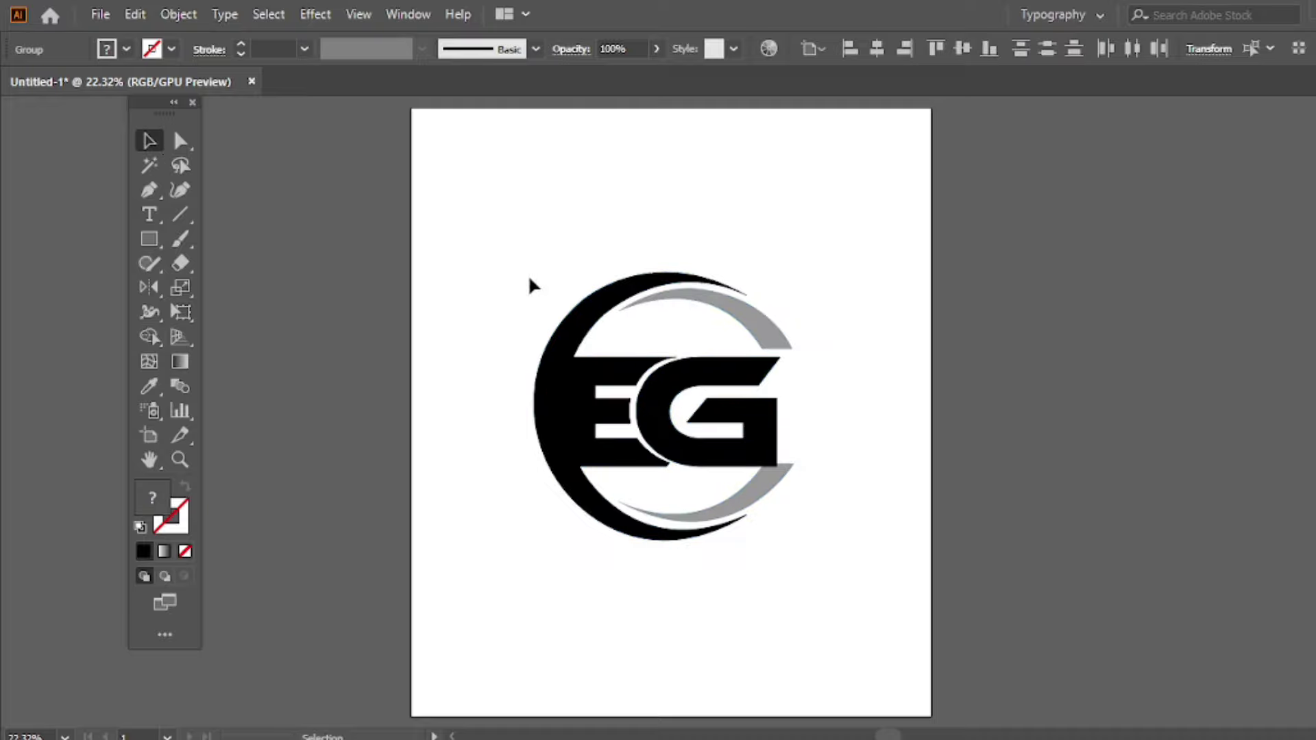
Check the EG letters group, then select the entire logo.
click(603, 398)
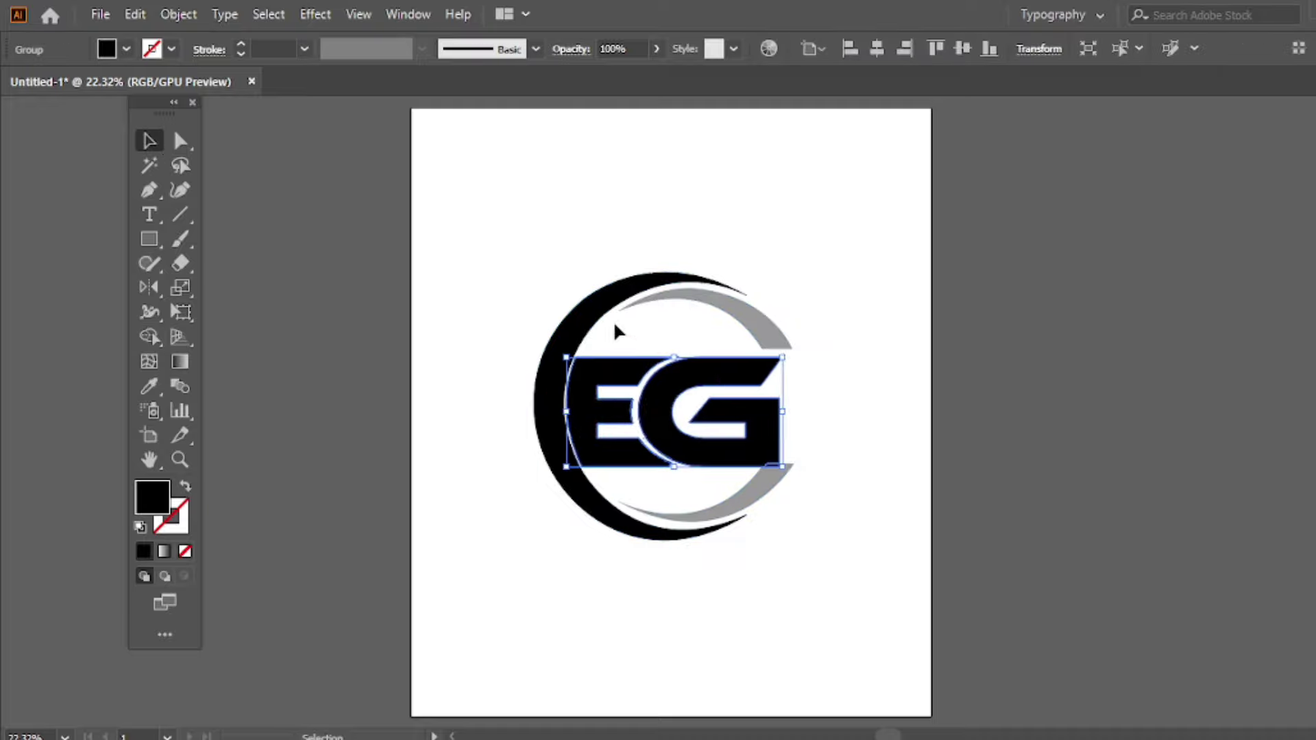
click(515, 363)
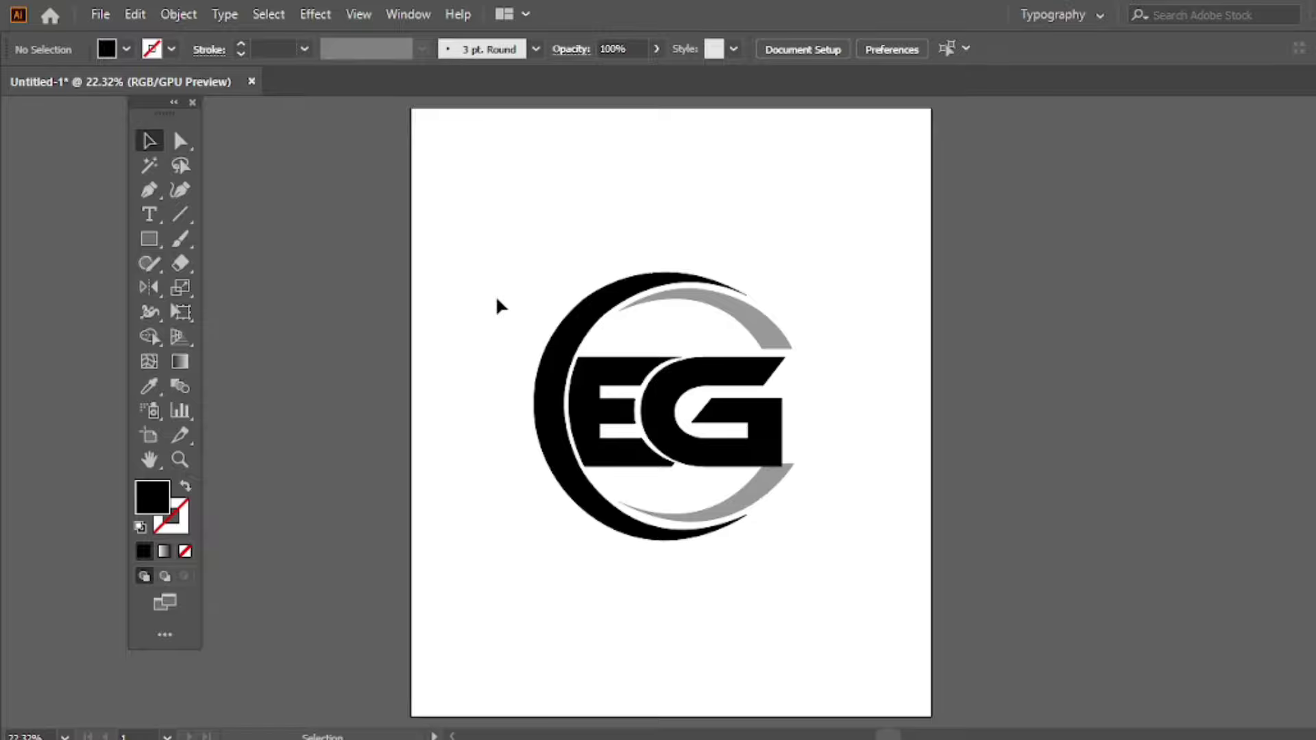
drag(745, 555, 804, 439)
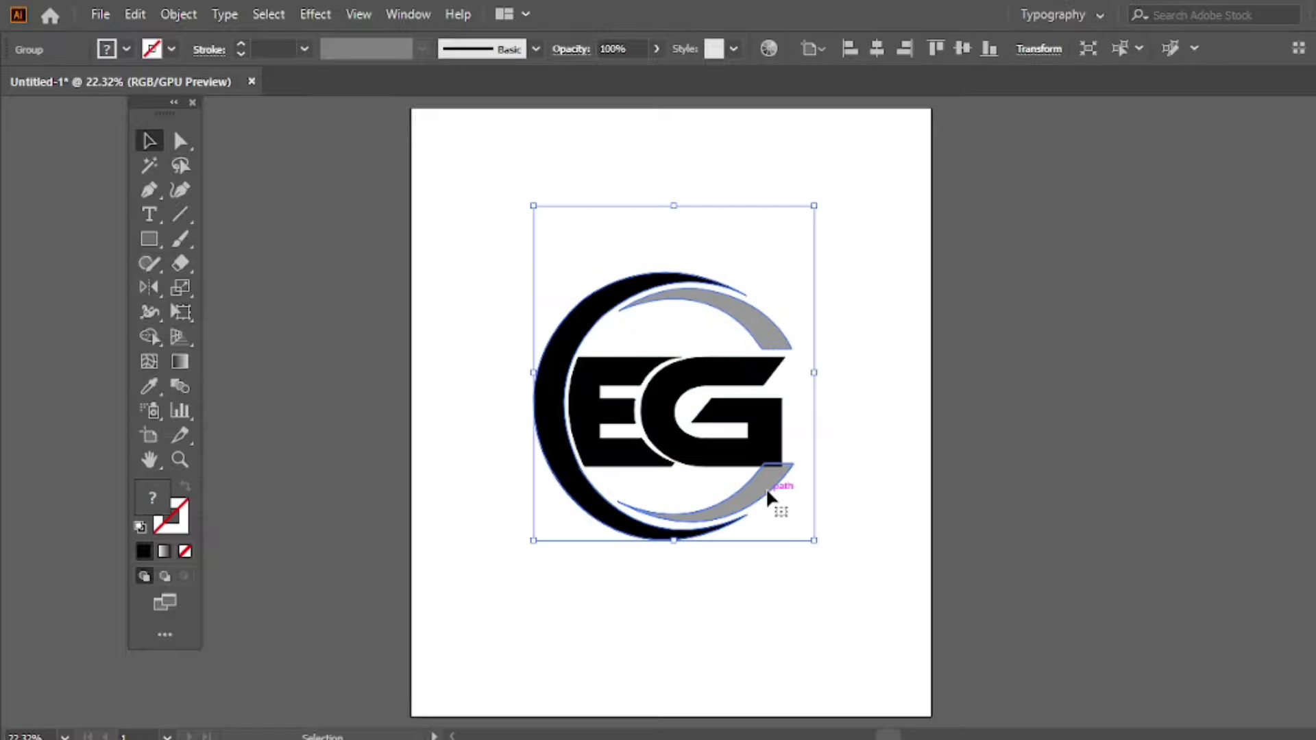
Widen the EG letters slightly to the right.
drag(814, 376, 811, 374)
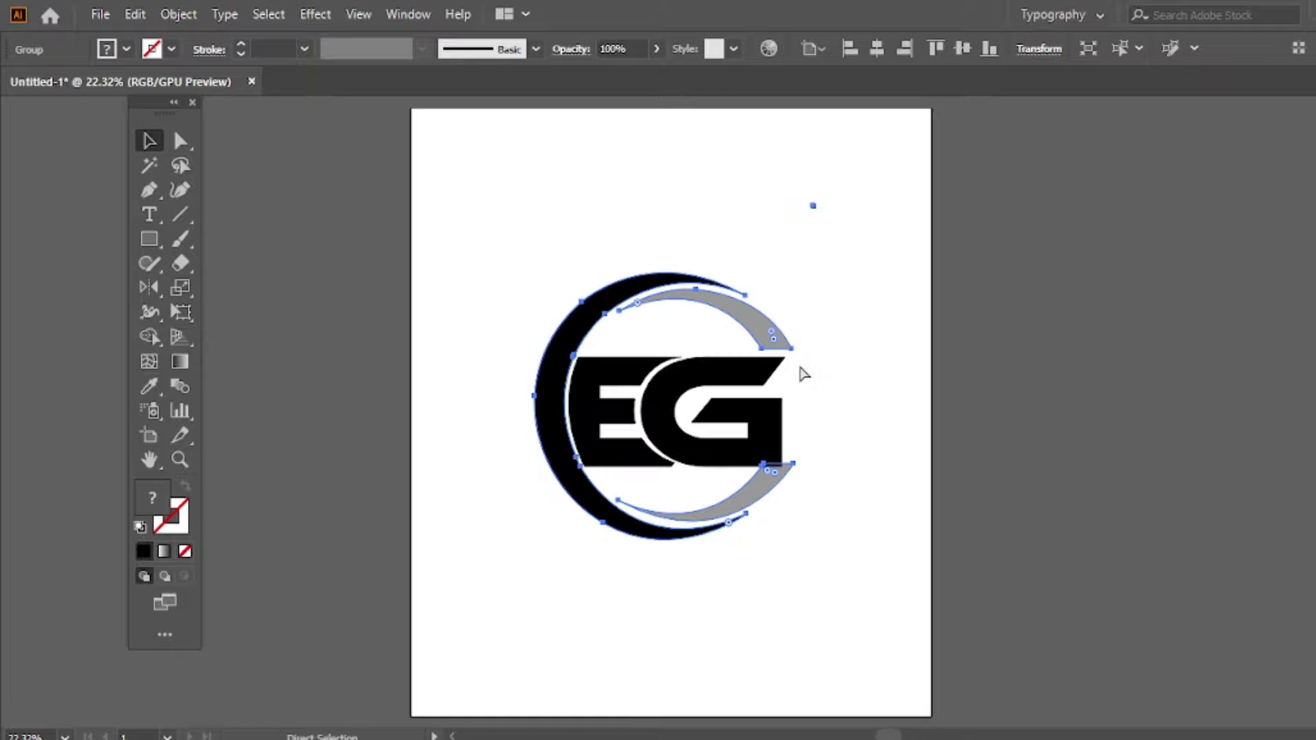
click(772, 484)
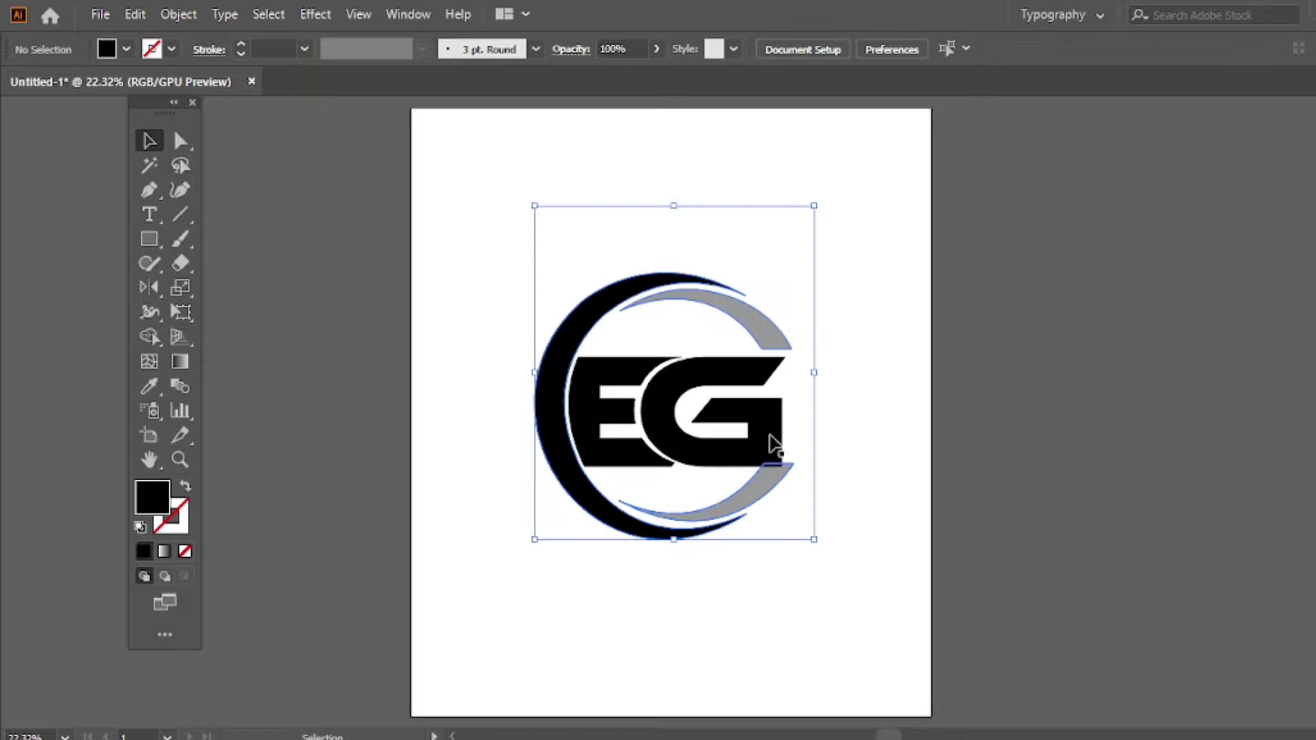
click(769, 441)
drag(777, 412, 781, 411)
click(810, 367)
click(765, 451)
click(819, 432)
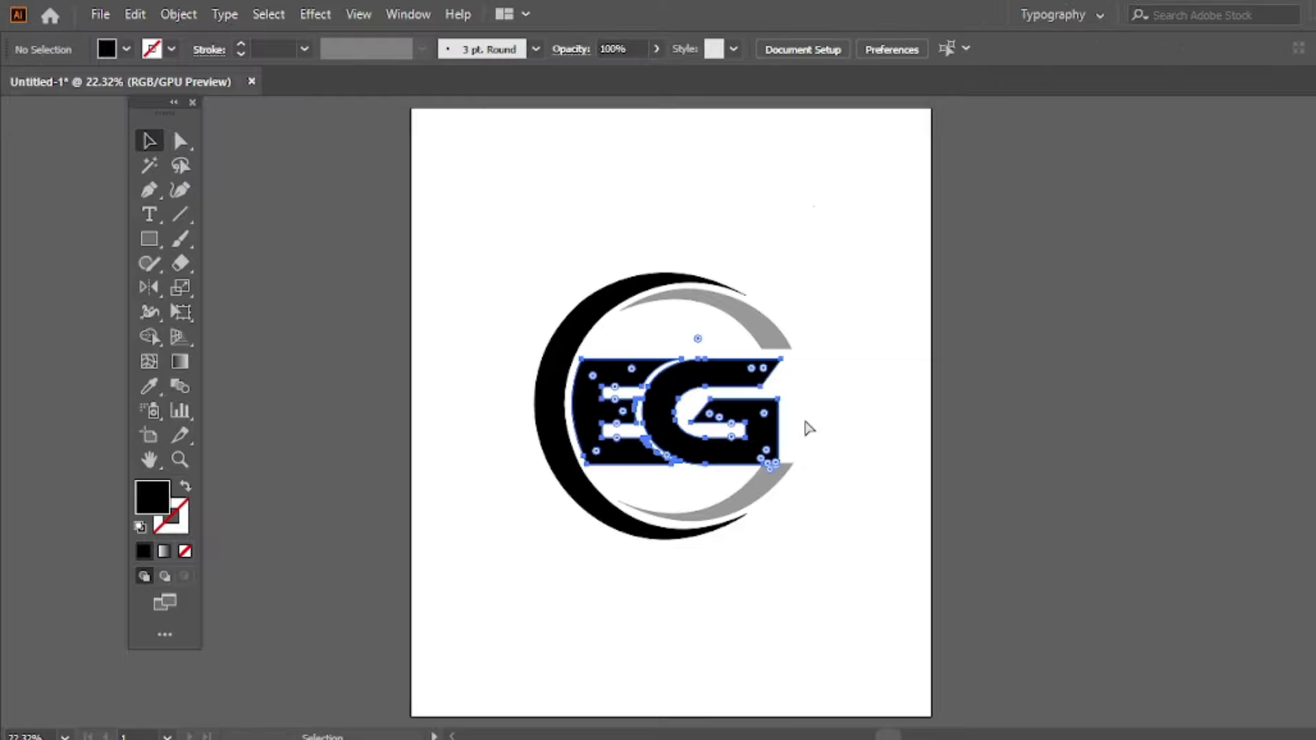
Rescale and reposition the whole emblem, stretching it to about 906 × 1082 pt.
click(763, 491)
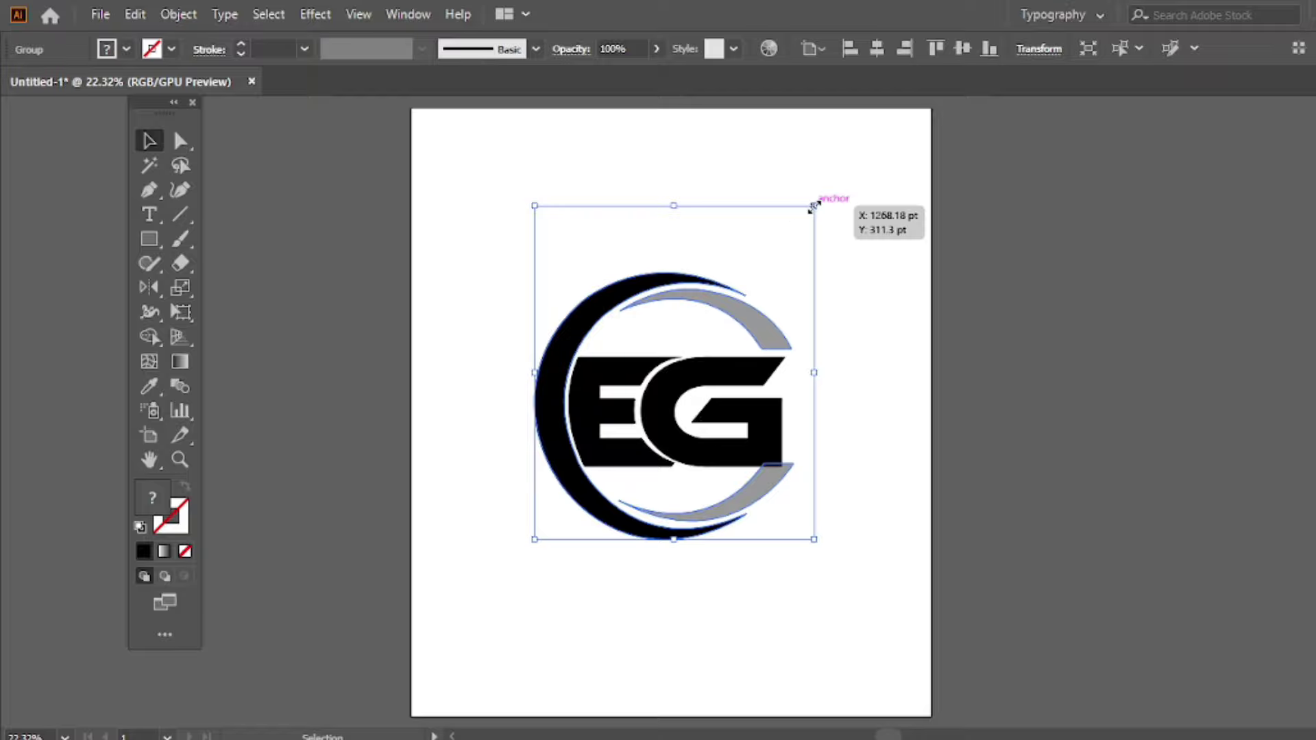
drag(814, 205, 804, 218)
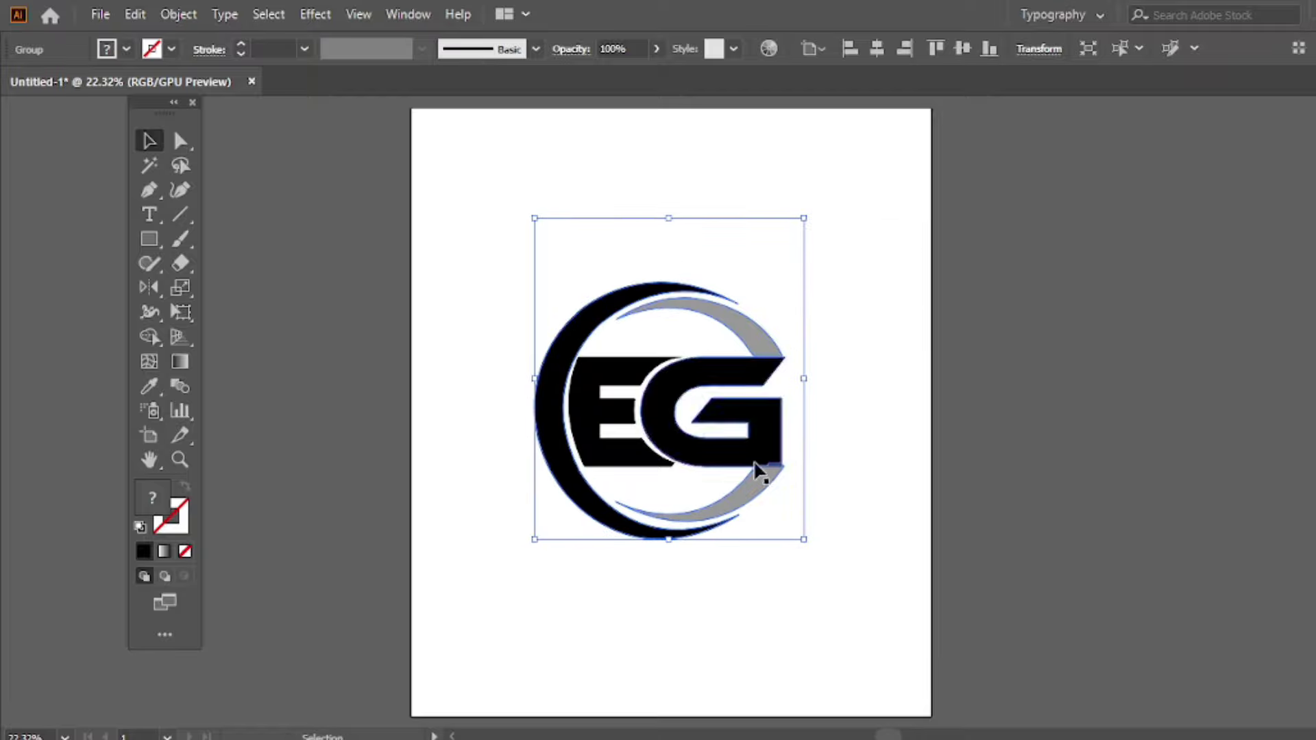
drag(804, 384, 815, 378)
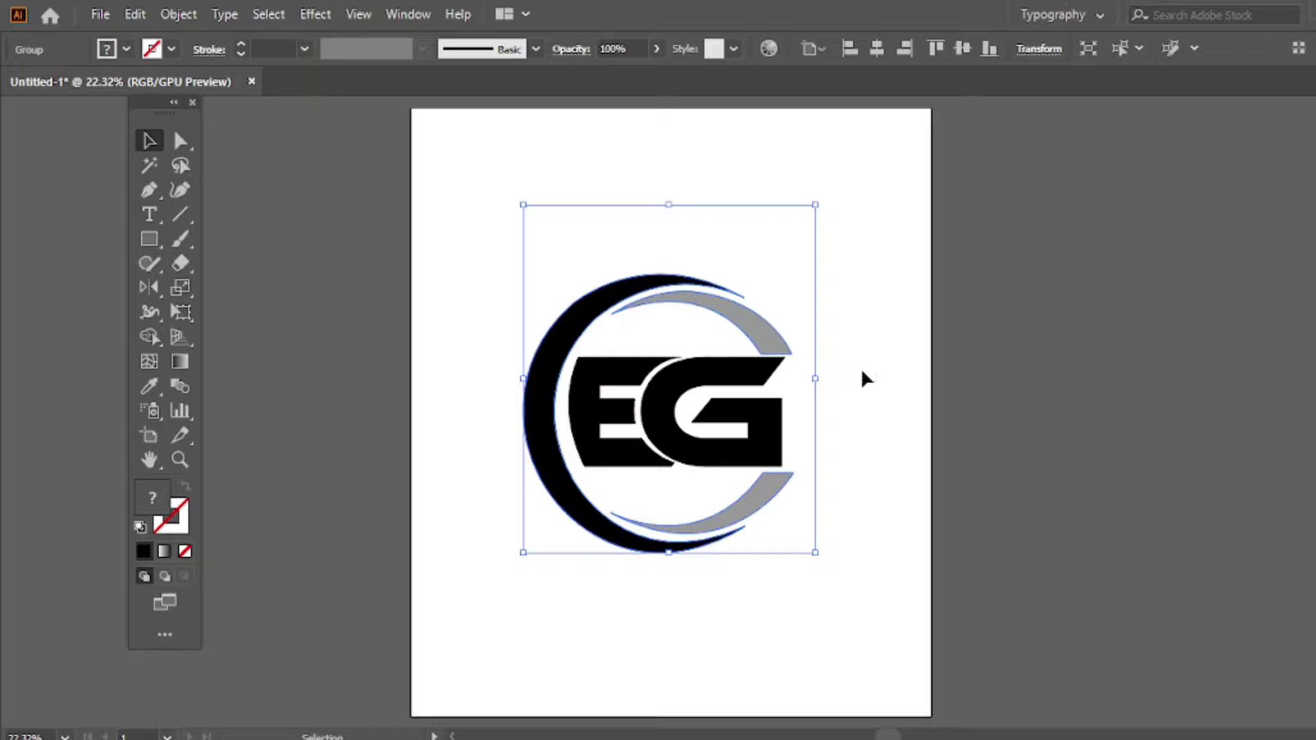
drag(862, 372, 858, 359)
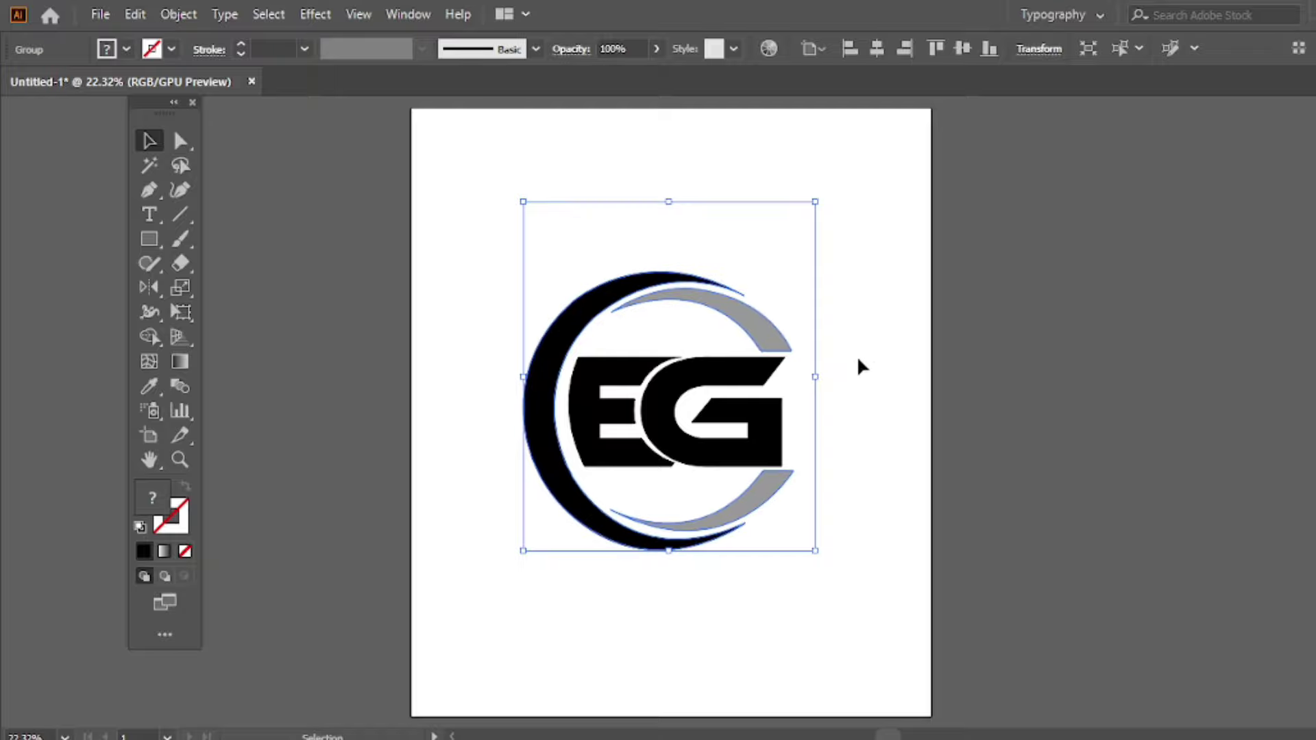
click(856, 357)
click(770, 347)
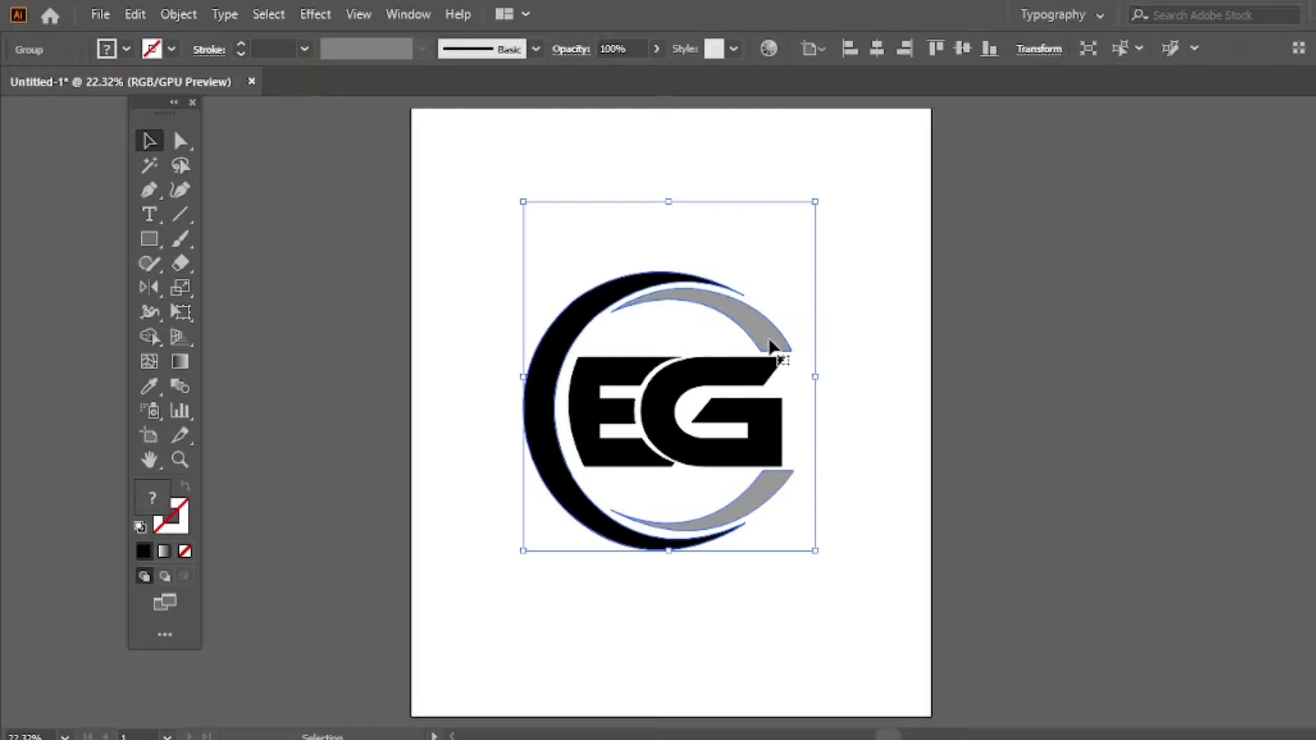
click(834, 318)
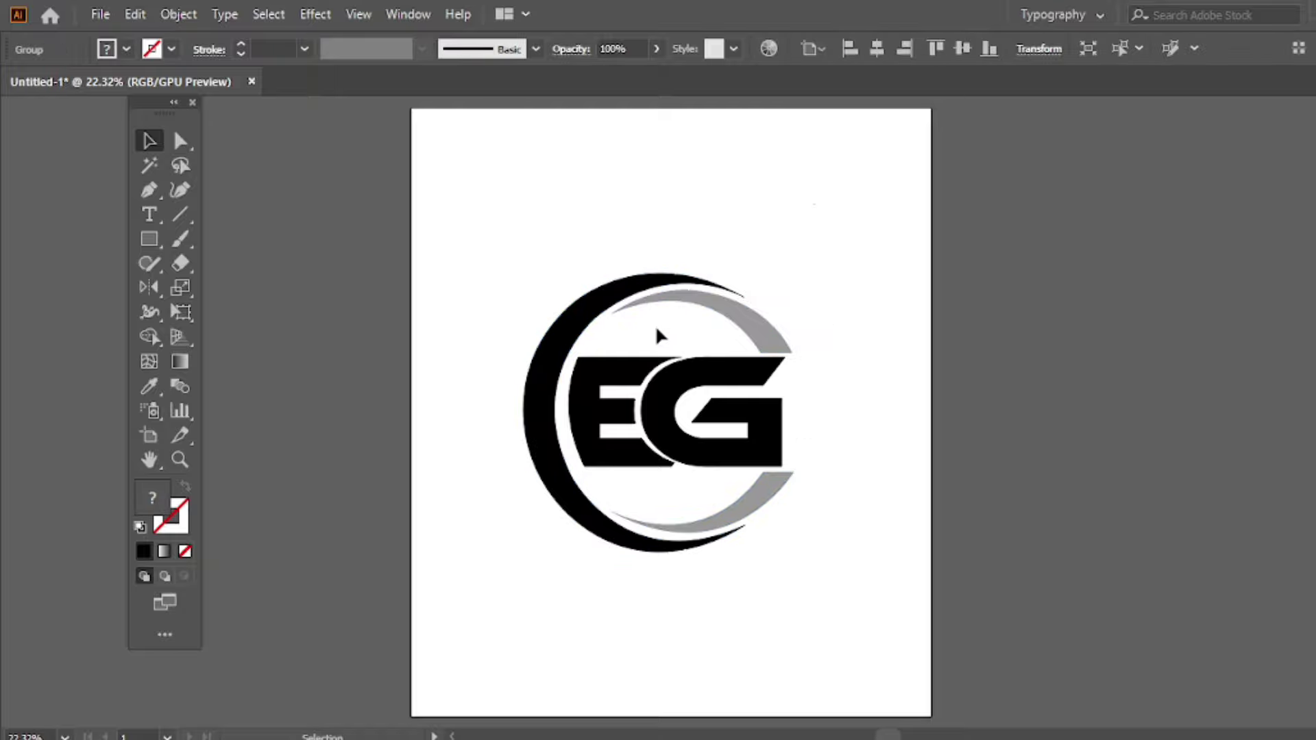
click(542, 408)
drag(523, 379, 526, 379)
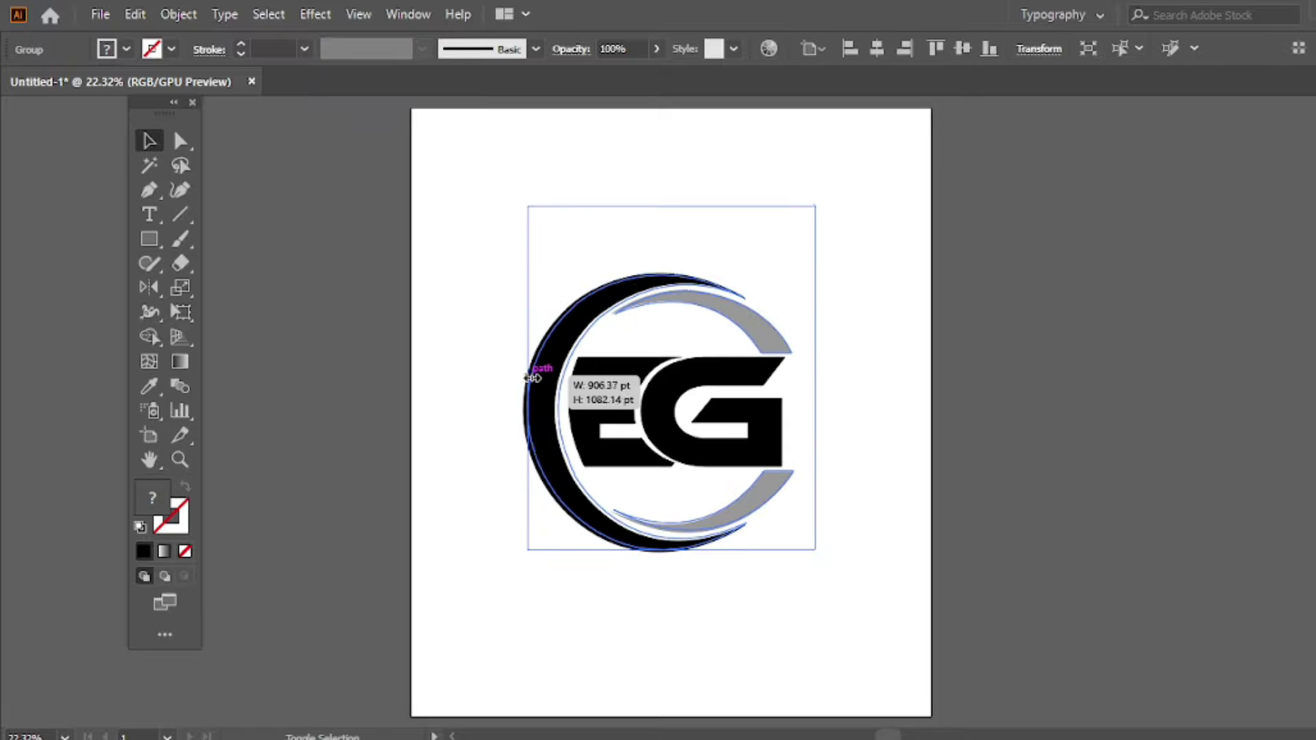
Narrow the emblem slightly from its side and shift the EG letters a few pixels left.
drag(533, 377, 536, 383)
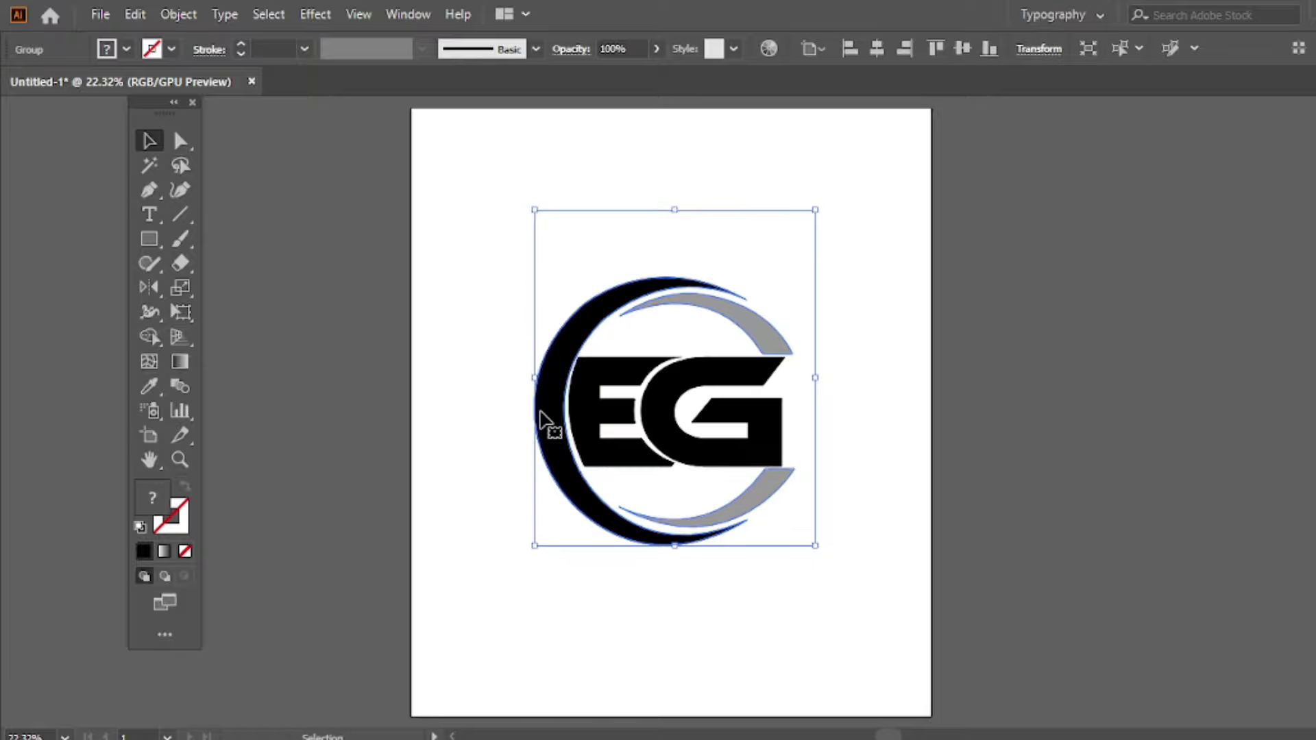
click(487, 388)
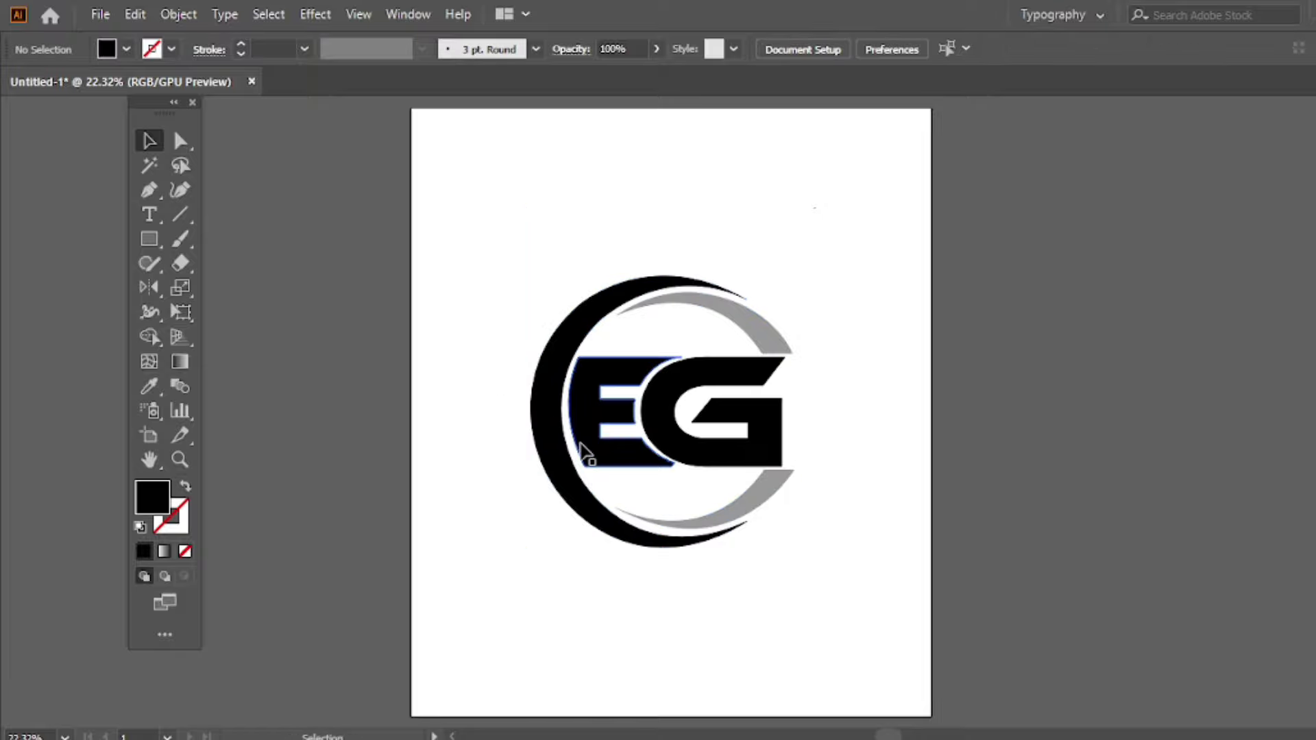
click(584, 452)
drag(585, 452, 580, 453)
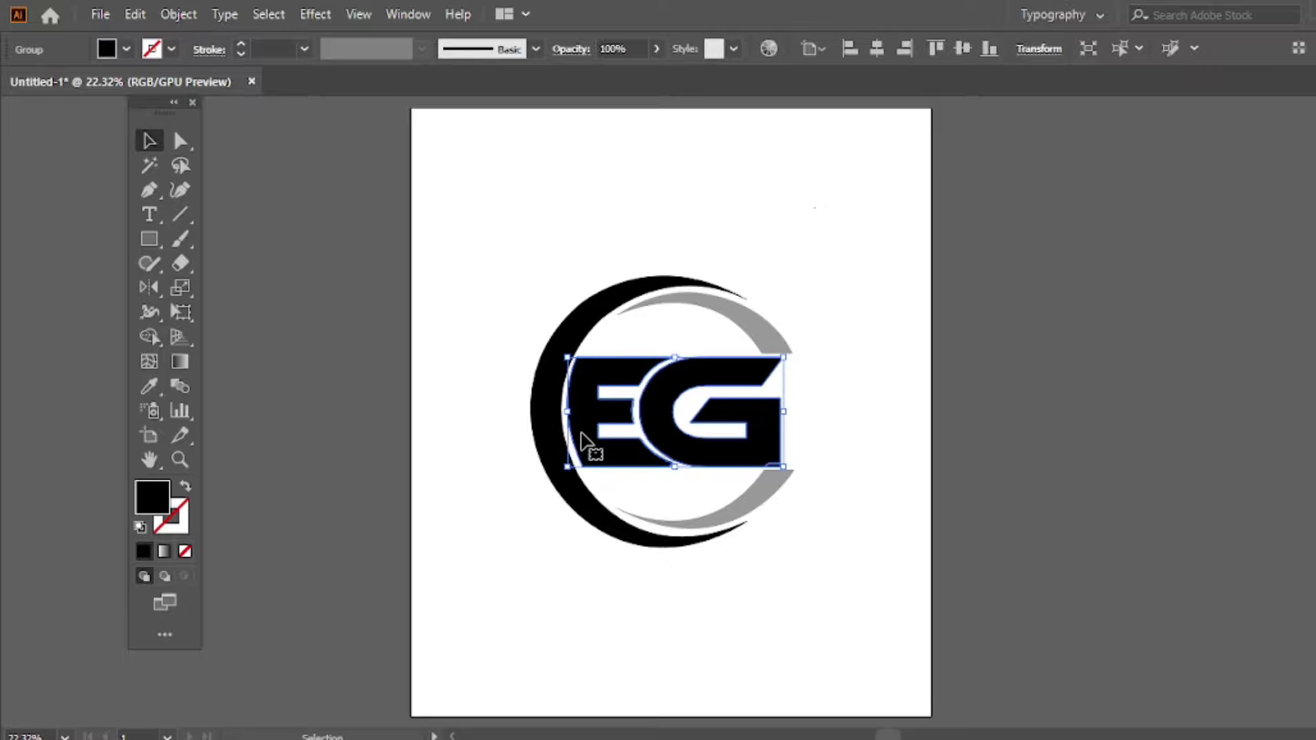
key(ctrl+shift+a)
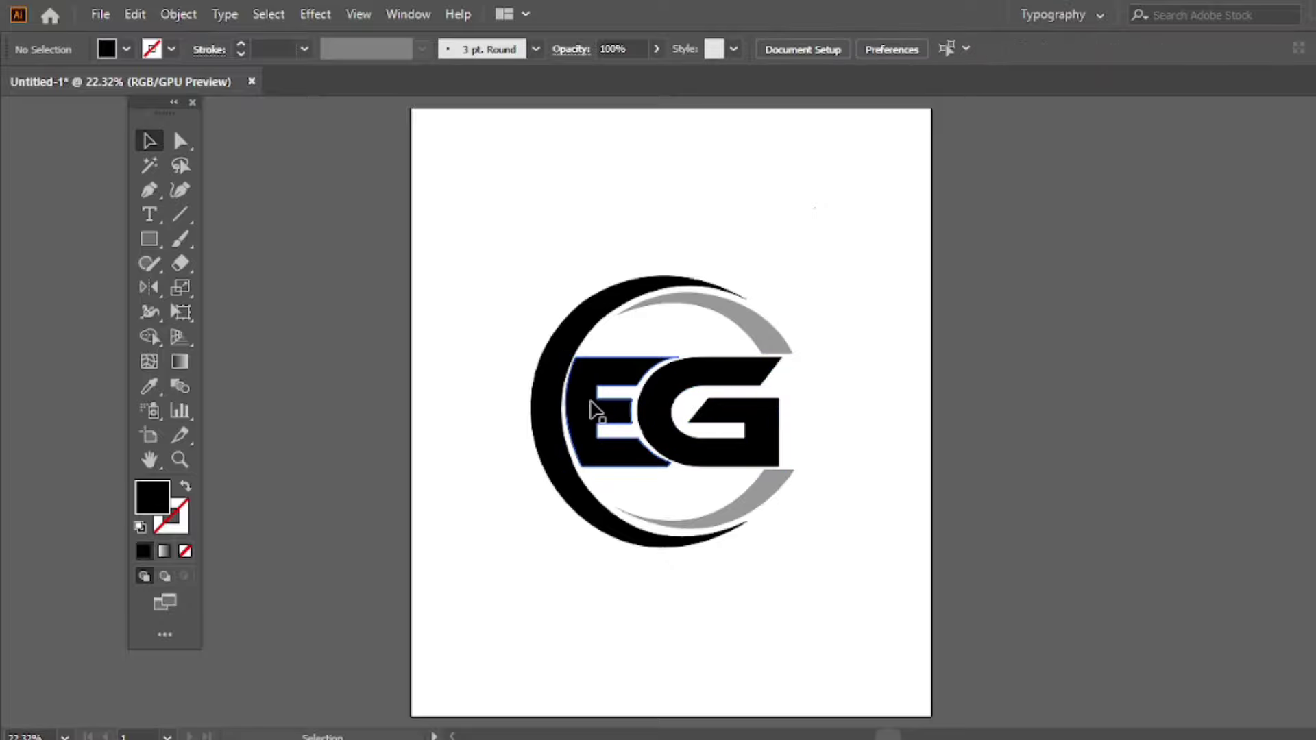
Inspect the E and outer ring paths, nudging the ring up and right.
scroll(583, 424, up, 4)
key(a)
click(621, 541)
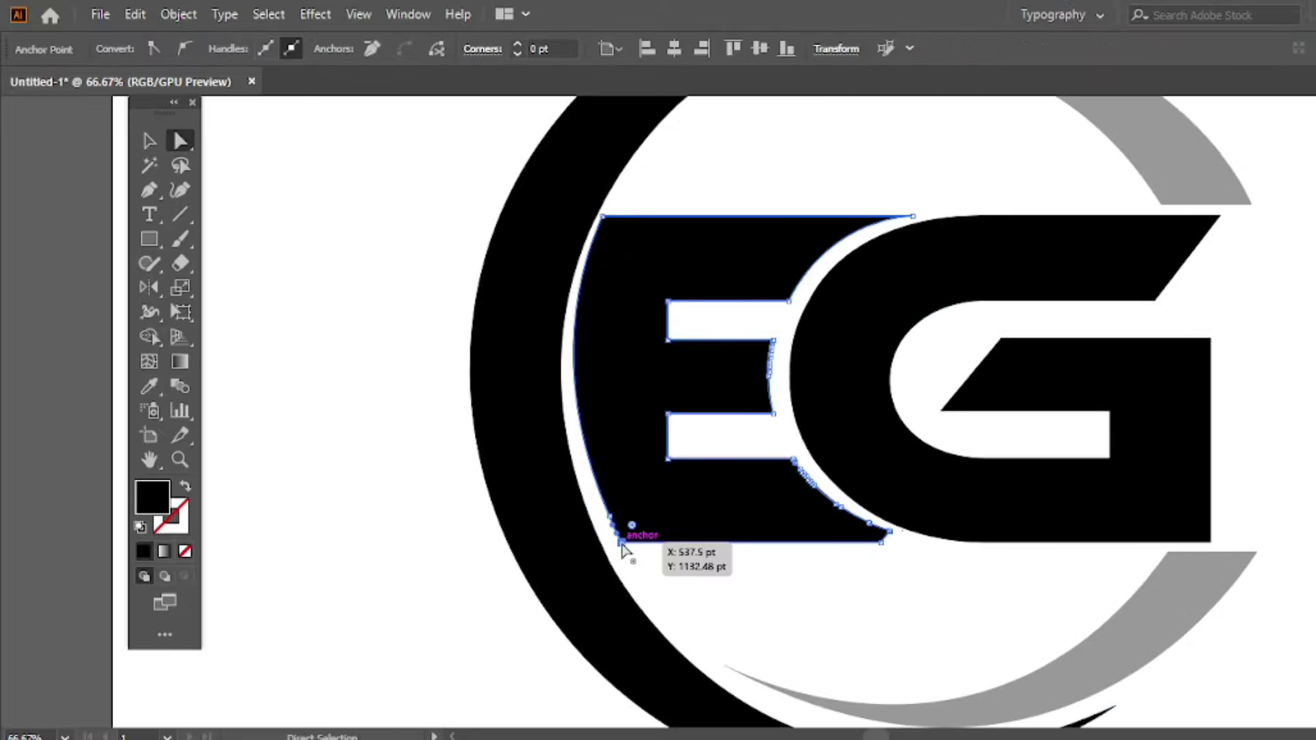
click(582, 384)
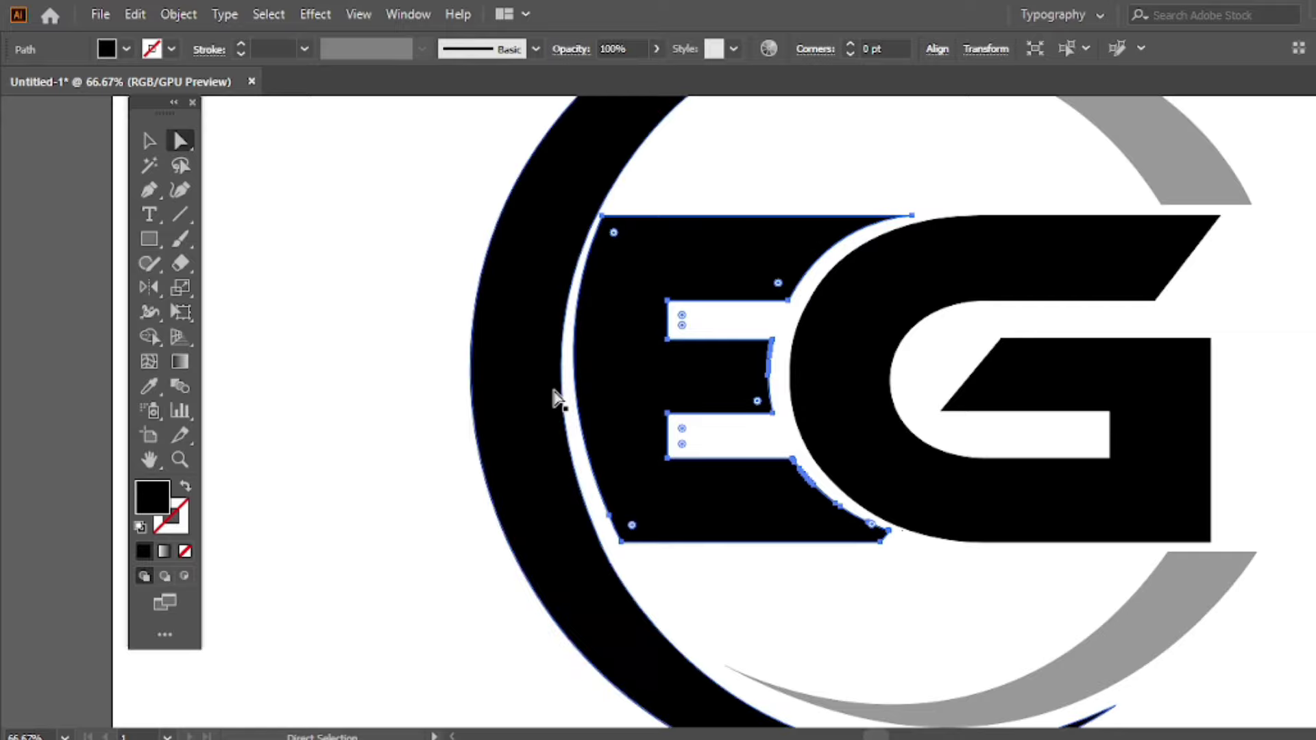
click(557, 387)
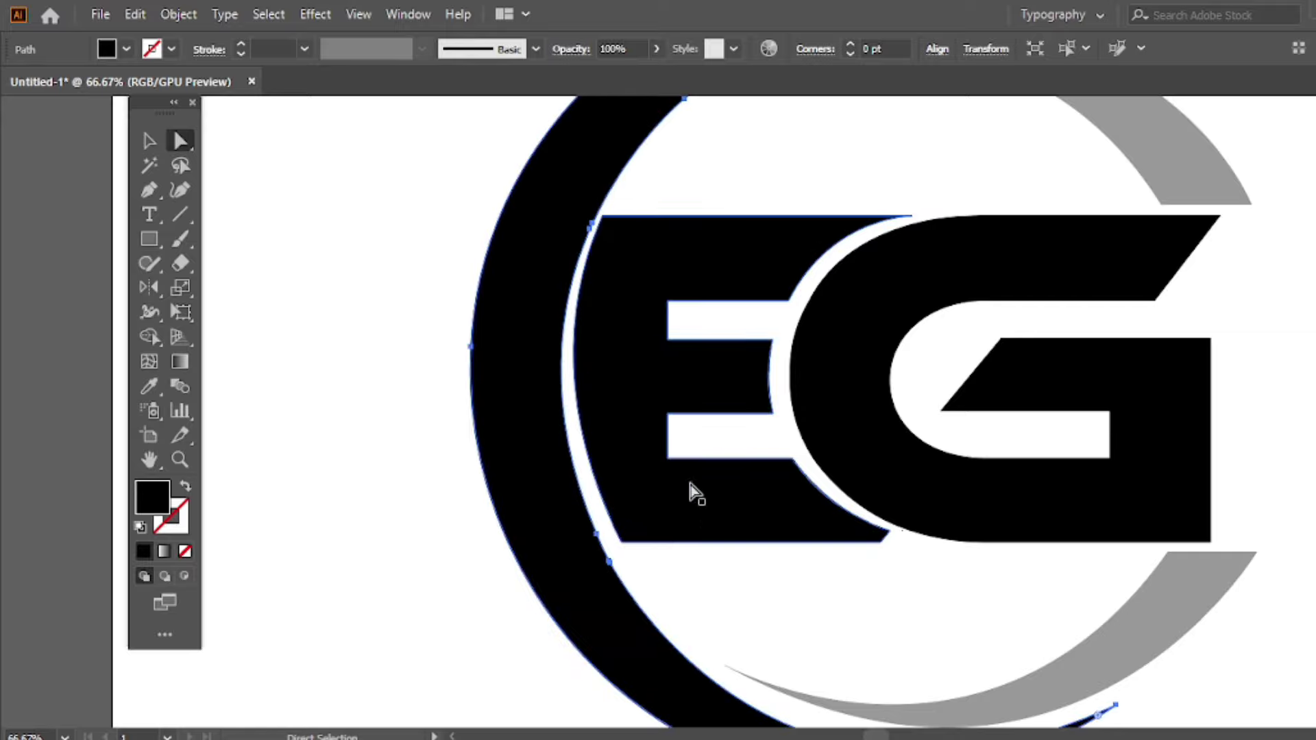
key(Up)
key(Right)
key(Up)
key(Up)
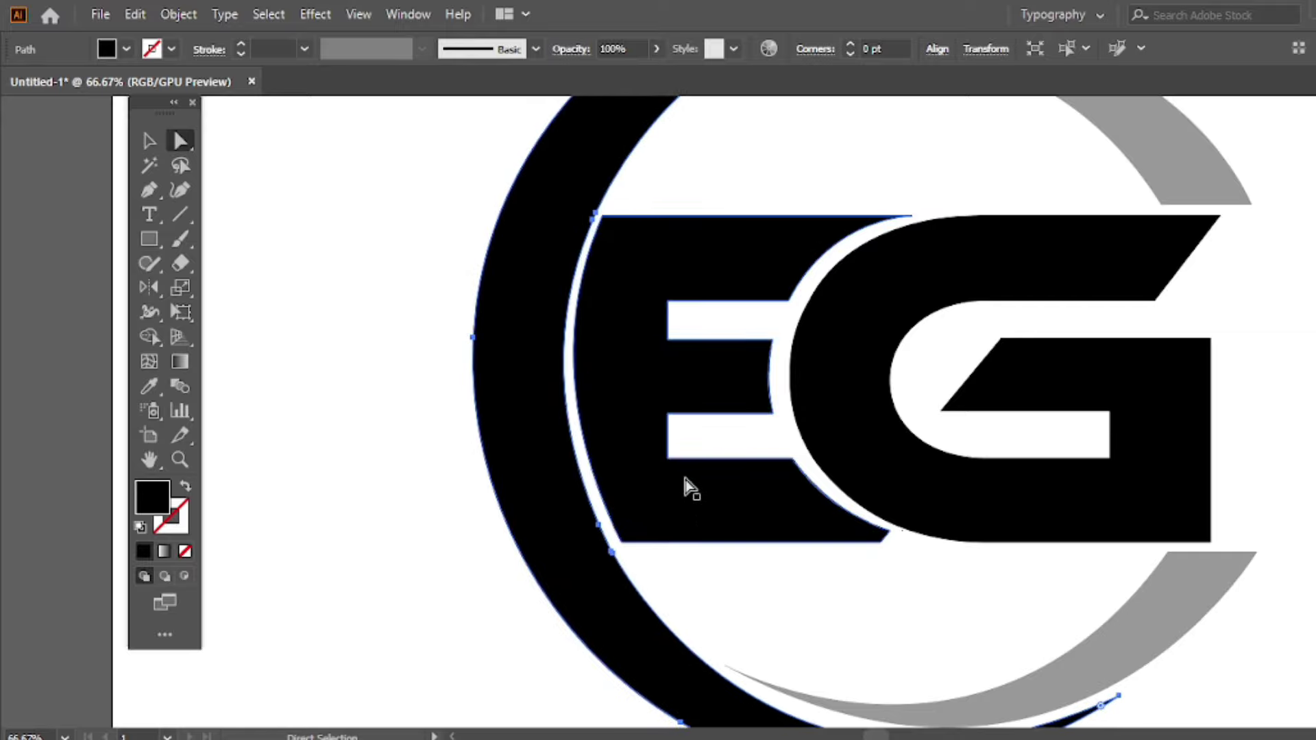
key(Up)
key(Up)
key(Up)
key(Down)
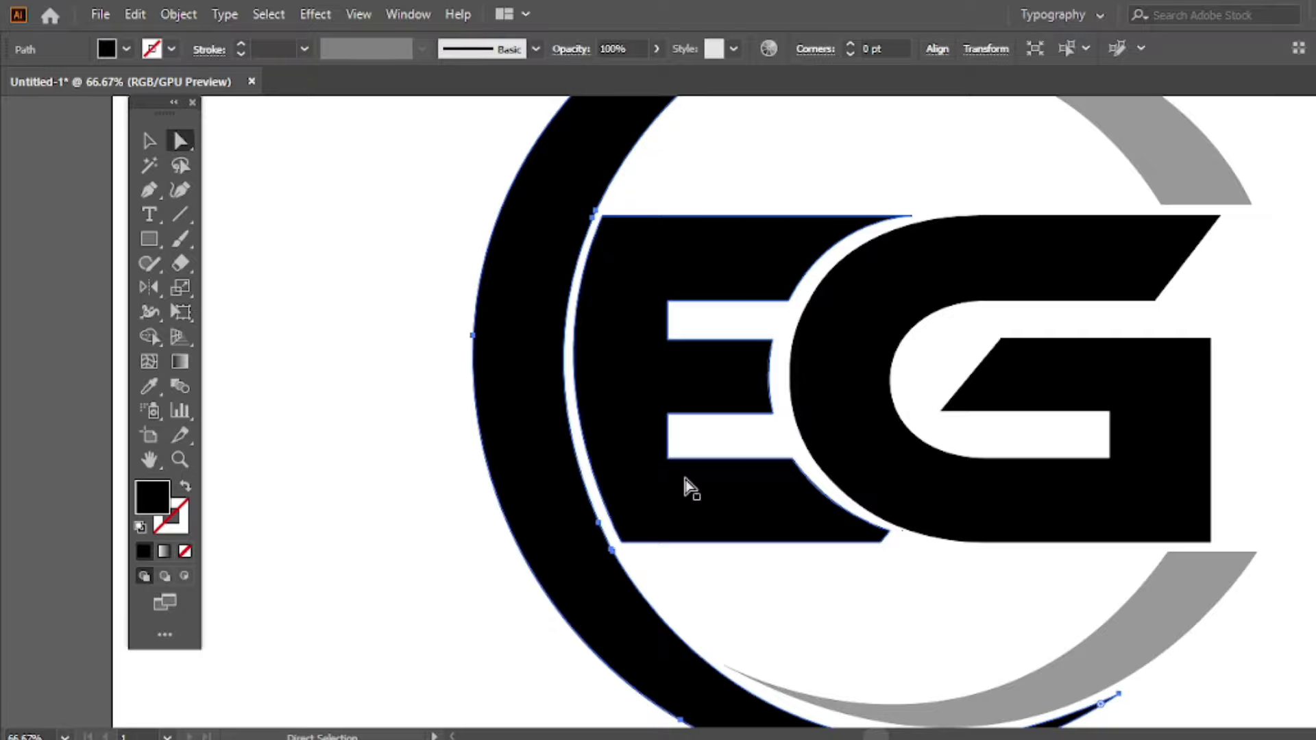
click(719, 155)
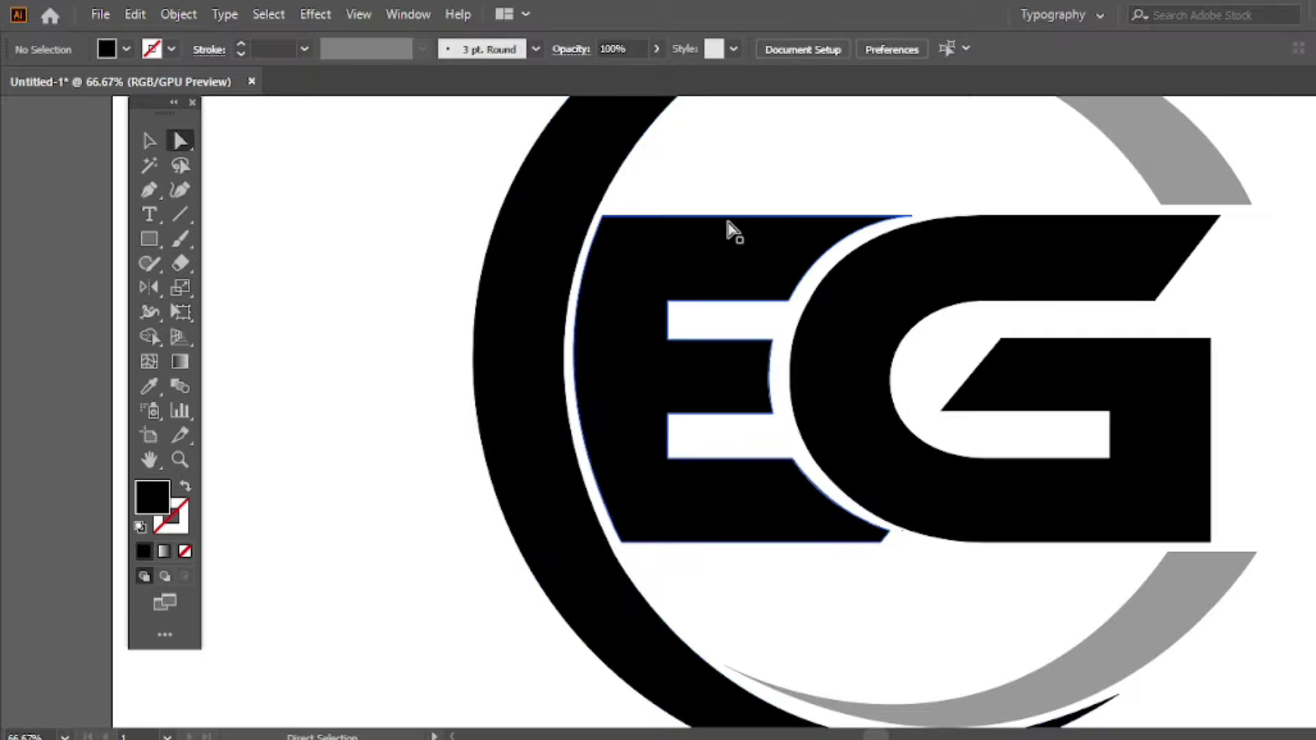
Fit the artboard in view and drag the upper grey arc's tip upward to reshape it.
key(ctrl+0)
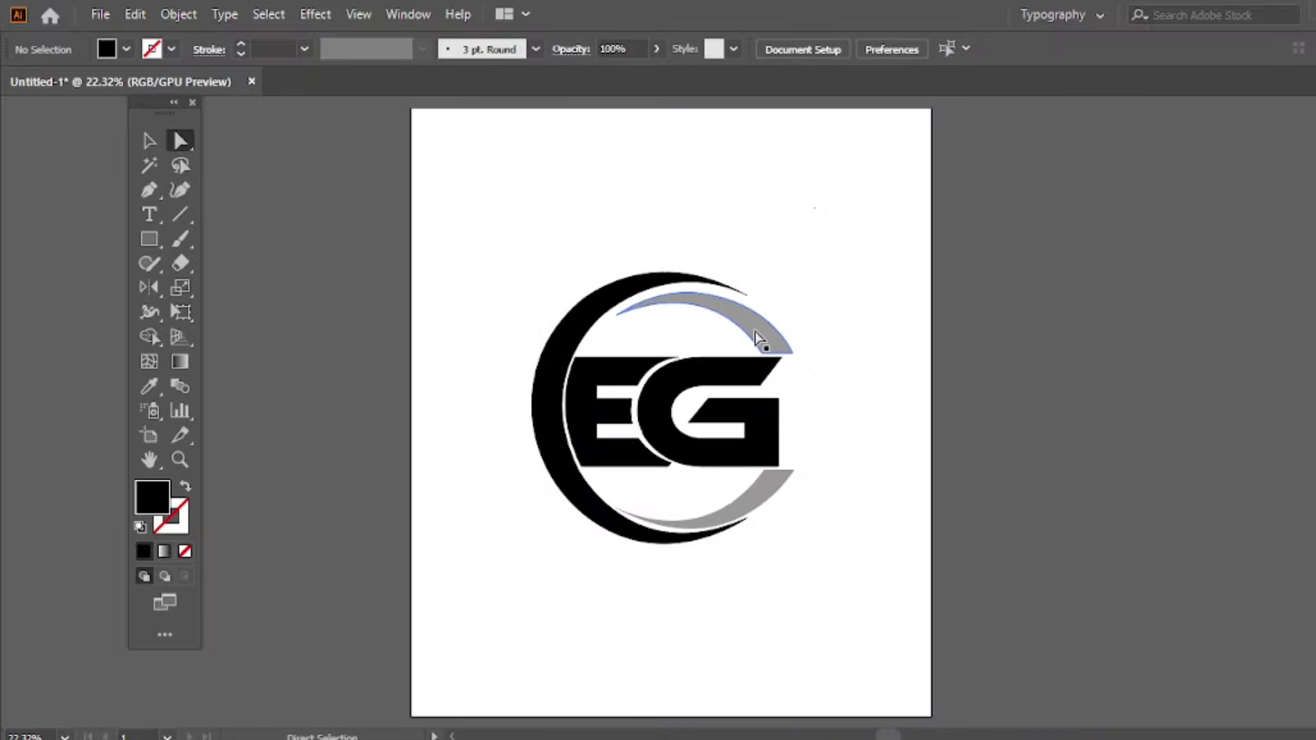
key(s)
key(a)
click(768, 343)
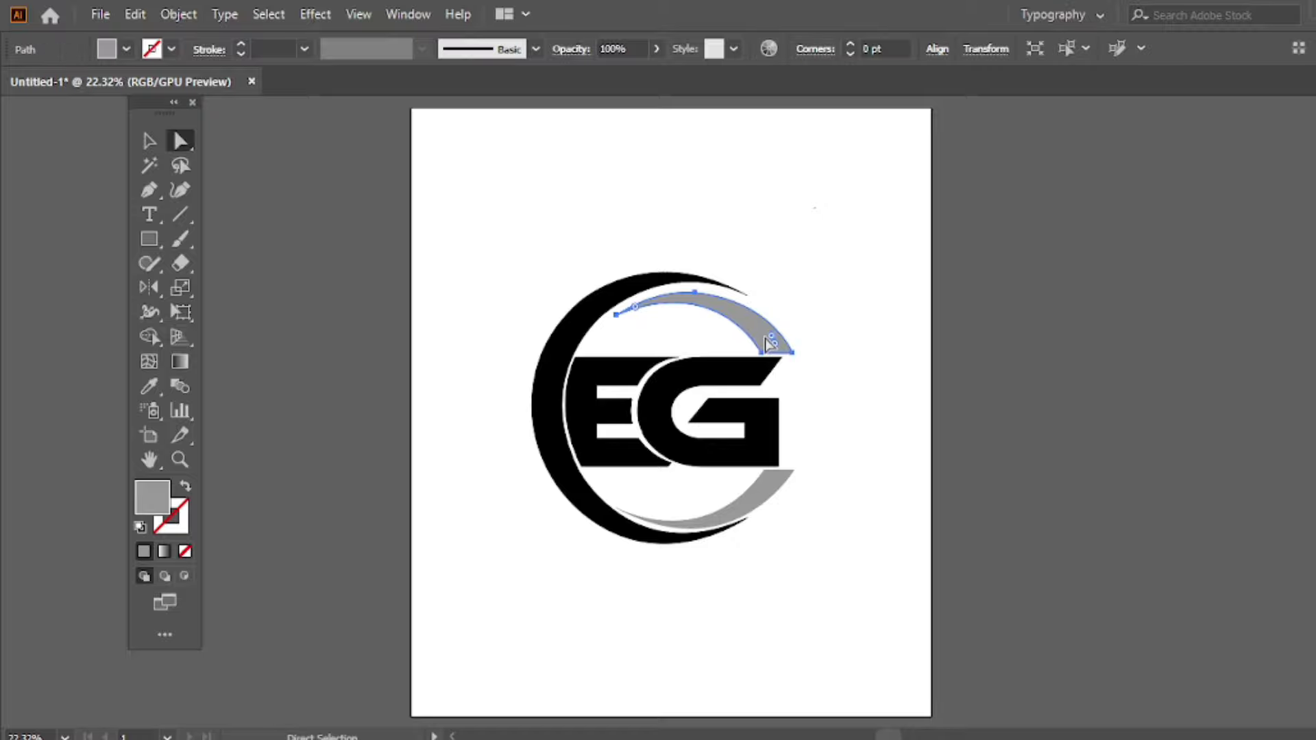
drag(767, 343, 779, 295)
click(782, 281)
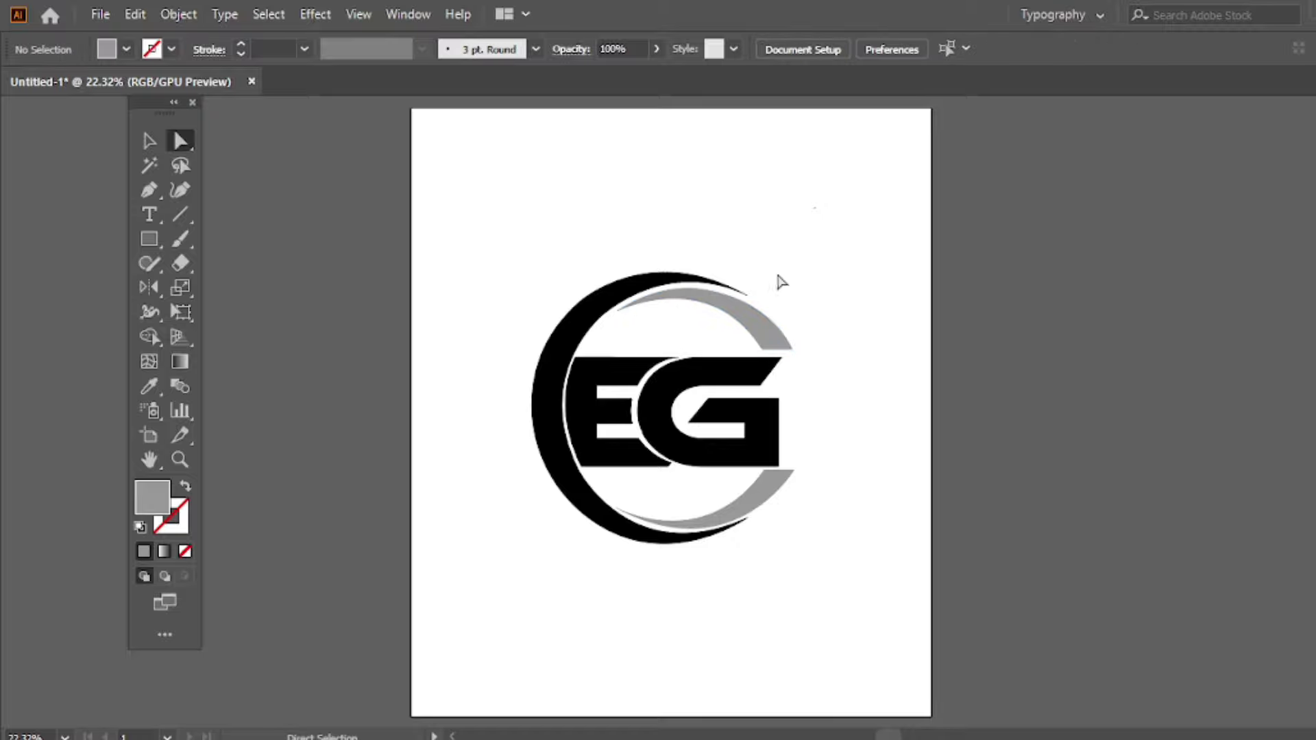
Nudge the whole emblem slightly down and check the EG letters selection.
key(v)
click(773, 495)
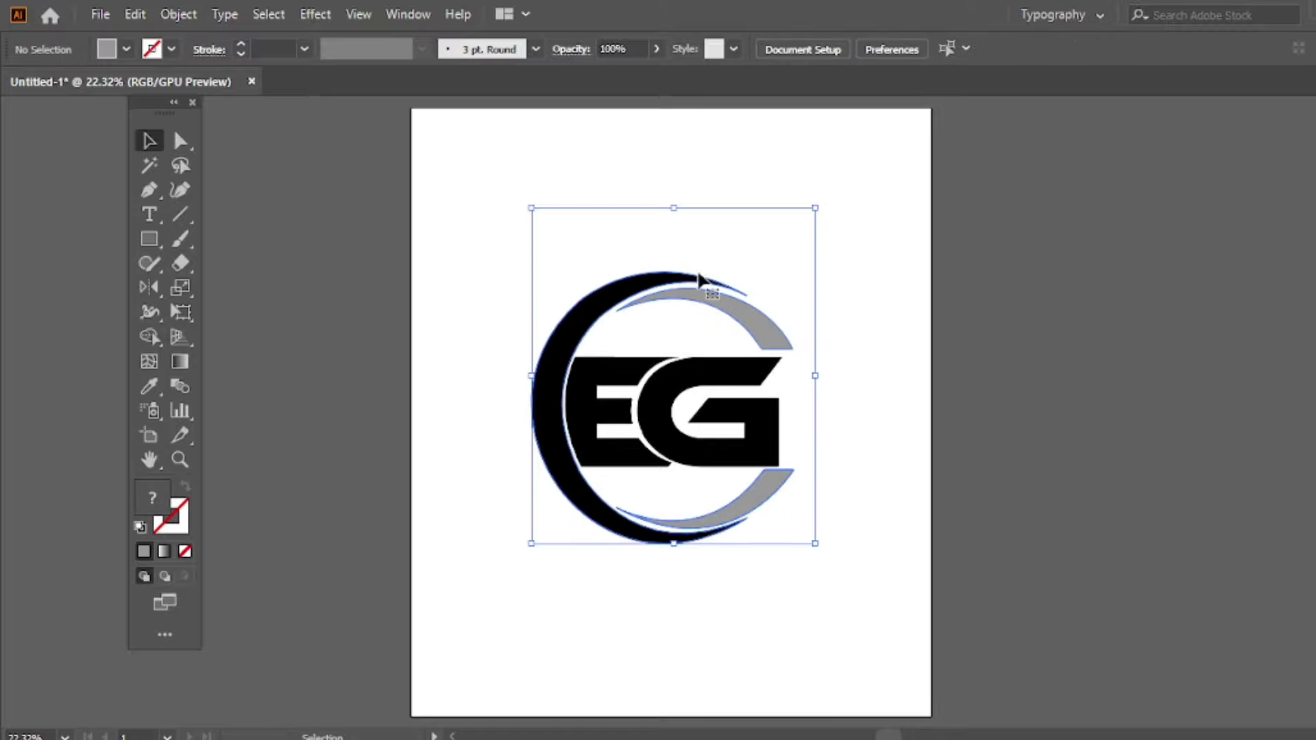
drag(694, 289, 694, 291)
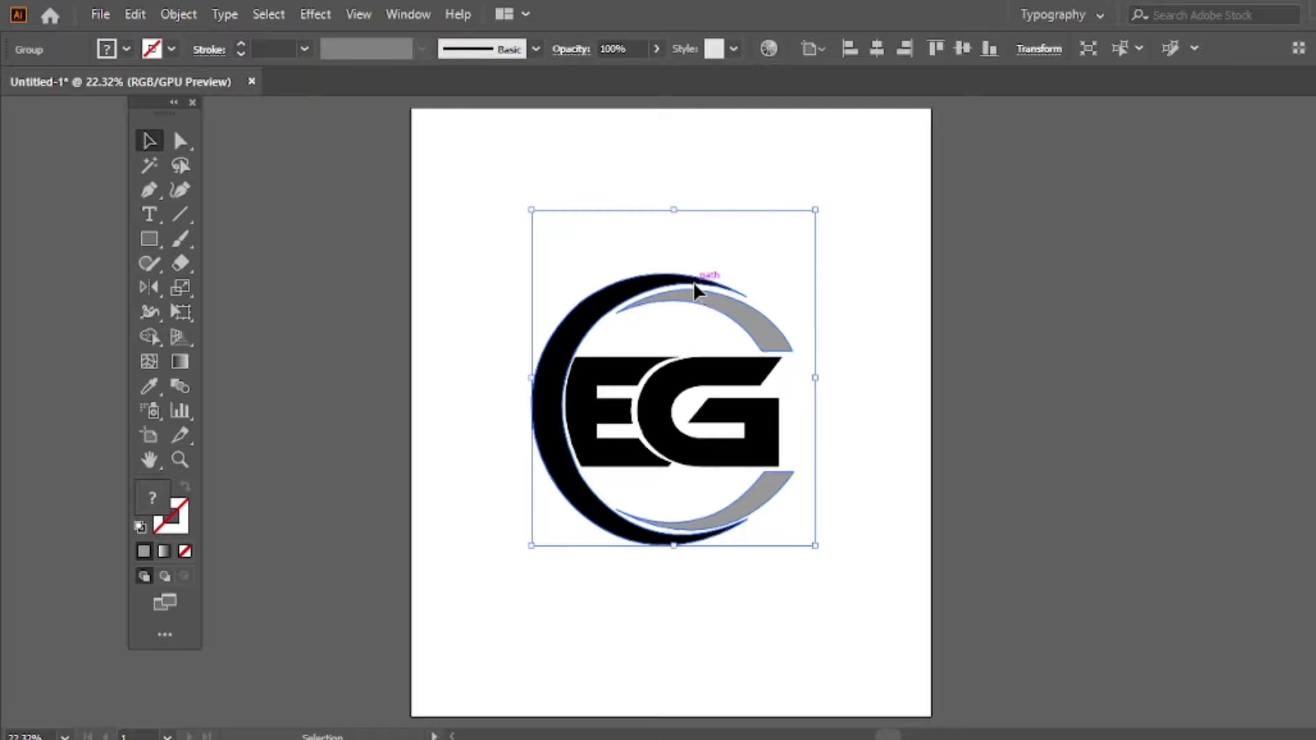
click(591, 245)
click(587, 385)
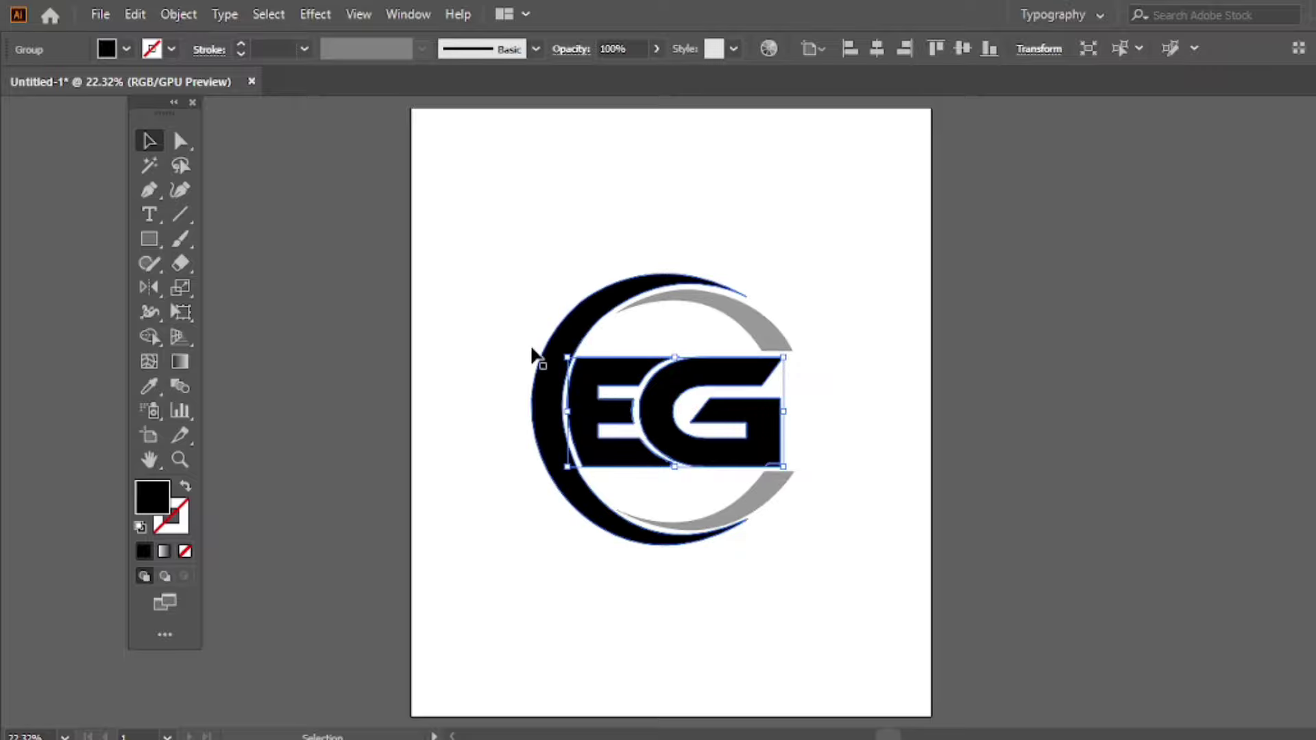
click(634, 309)
Group all emblem parts into one object, then direct-select the crescent and the E.
drag(435, 274, 705, 514)
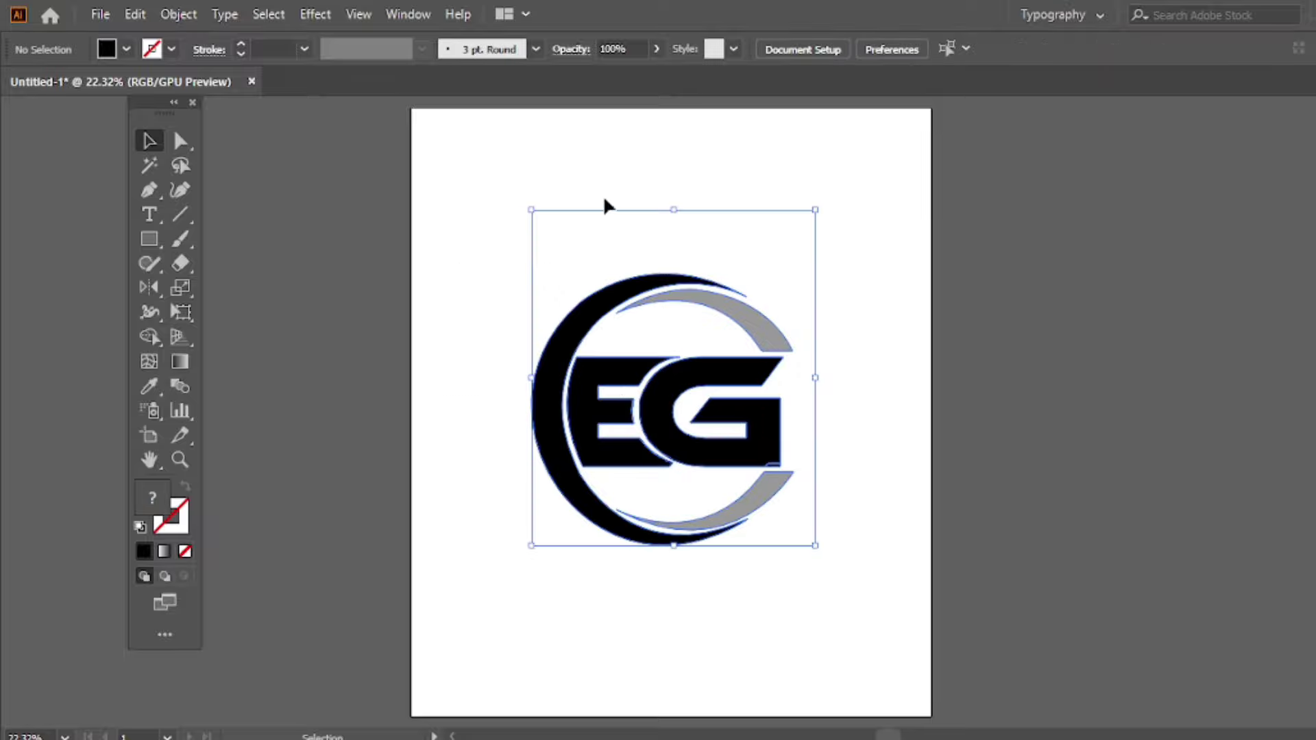
right_click(604, 199)
click(675, 352)
click(755, 220)
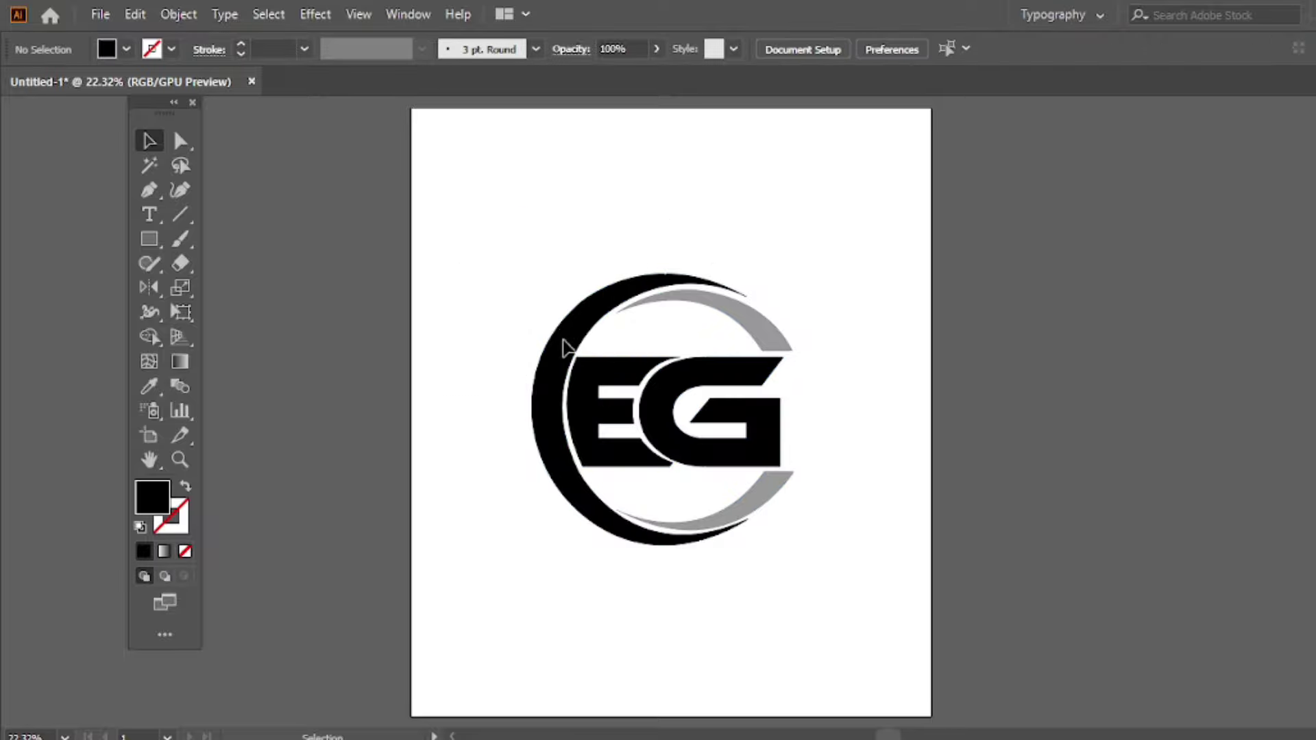
ctrl+click(588, 375)
shift+click(588, 381)
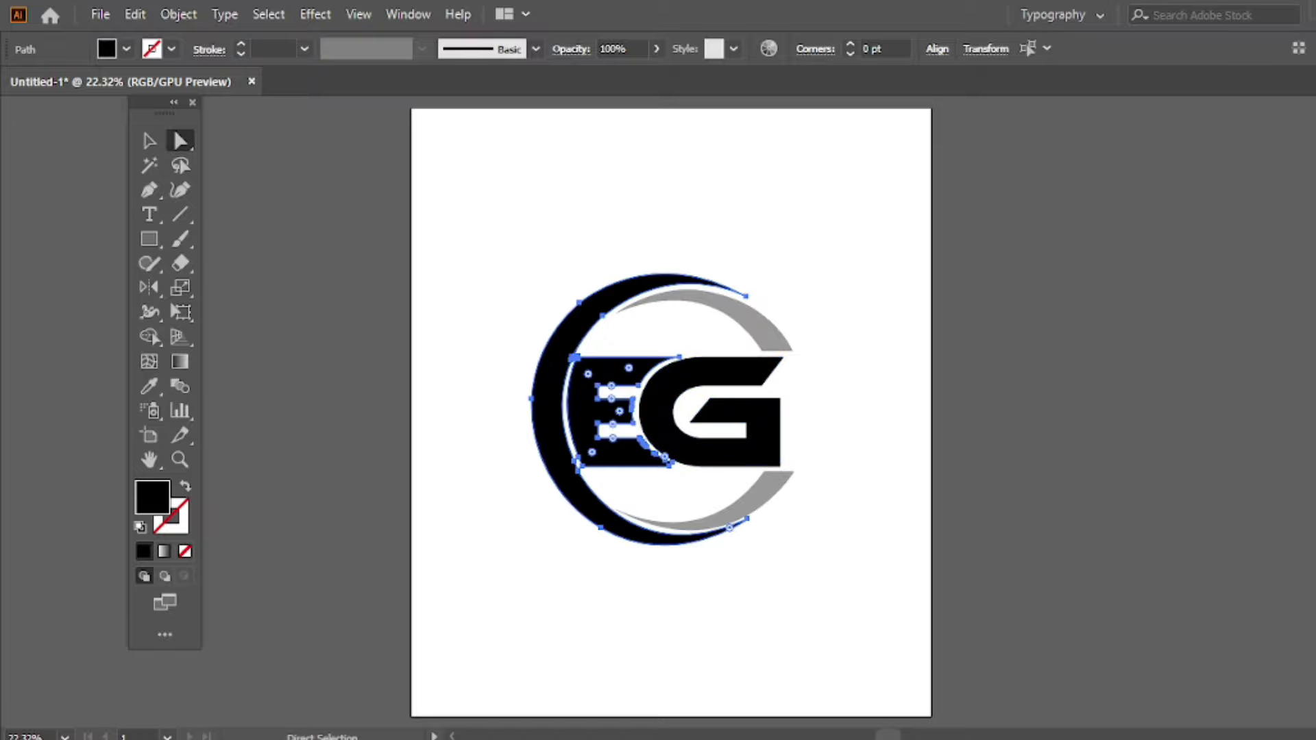
Fill the crescent and E with blue, and the G and both arcs with grey.
click(1278, 173)
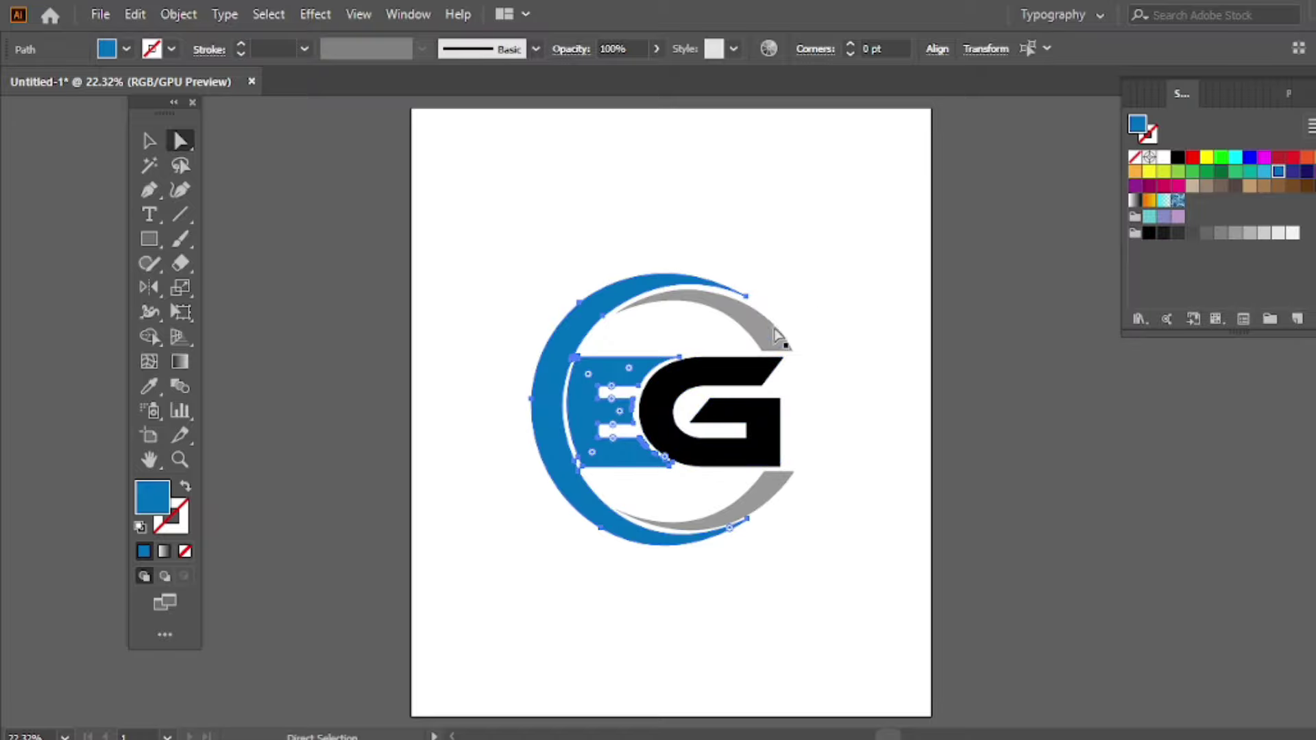
click(774, 337)
shift+click(769, 442)
shift+click(773, 502)
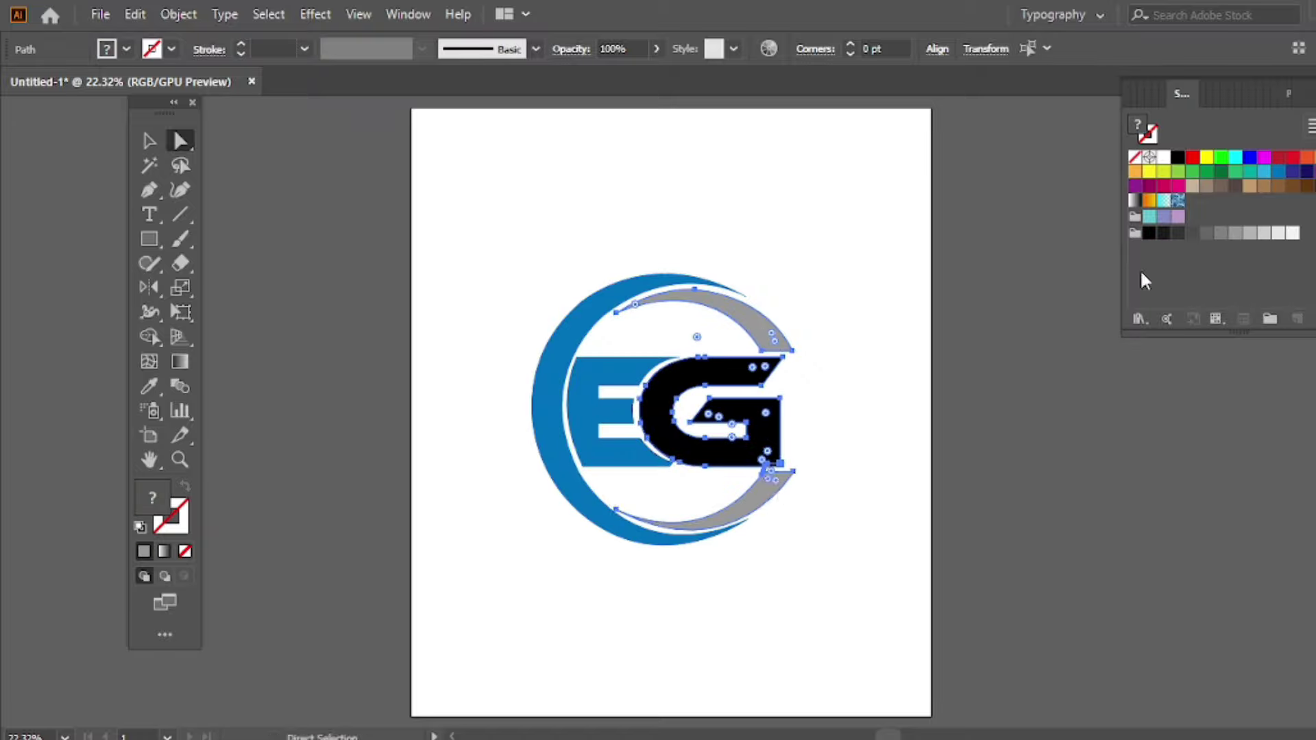
click(1249, 235)
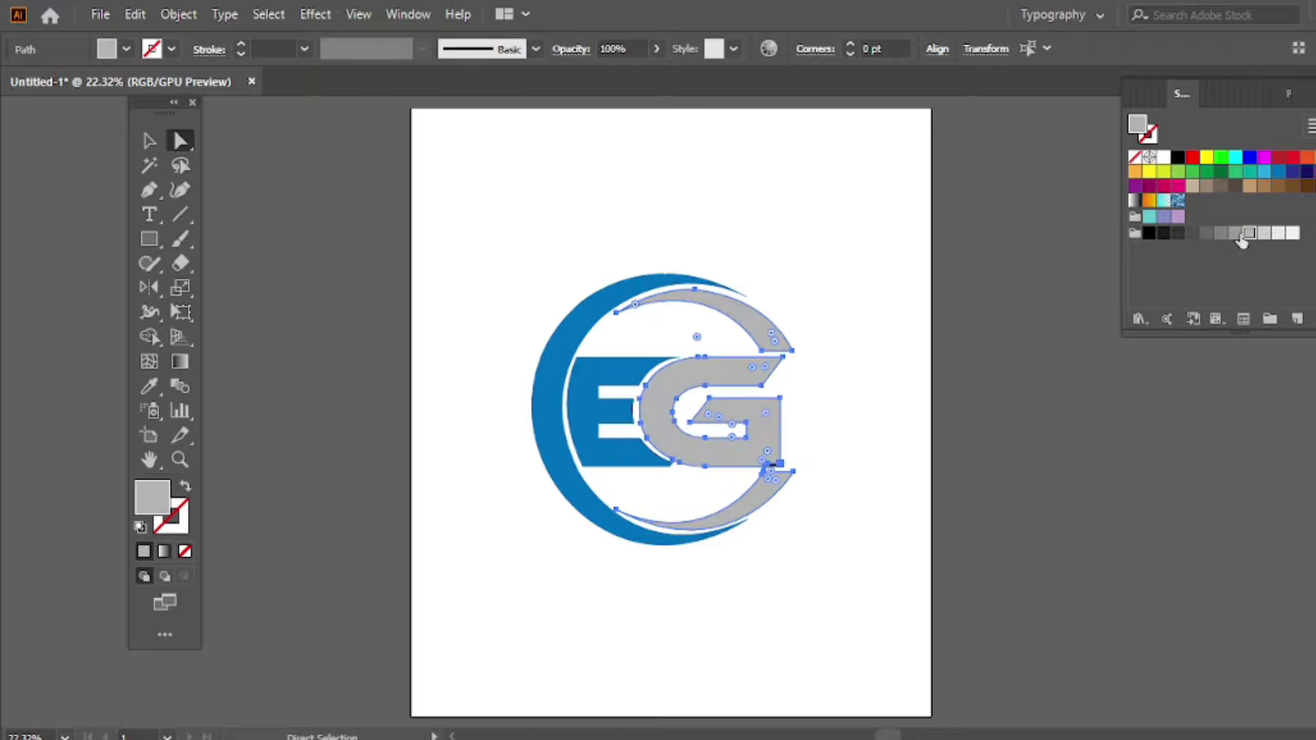
click(1314, 90)
key(v)
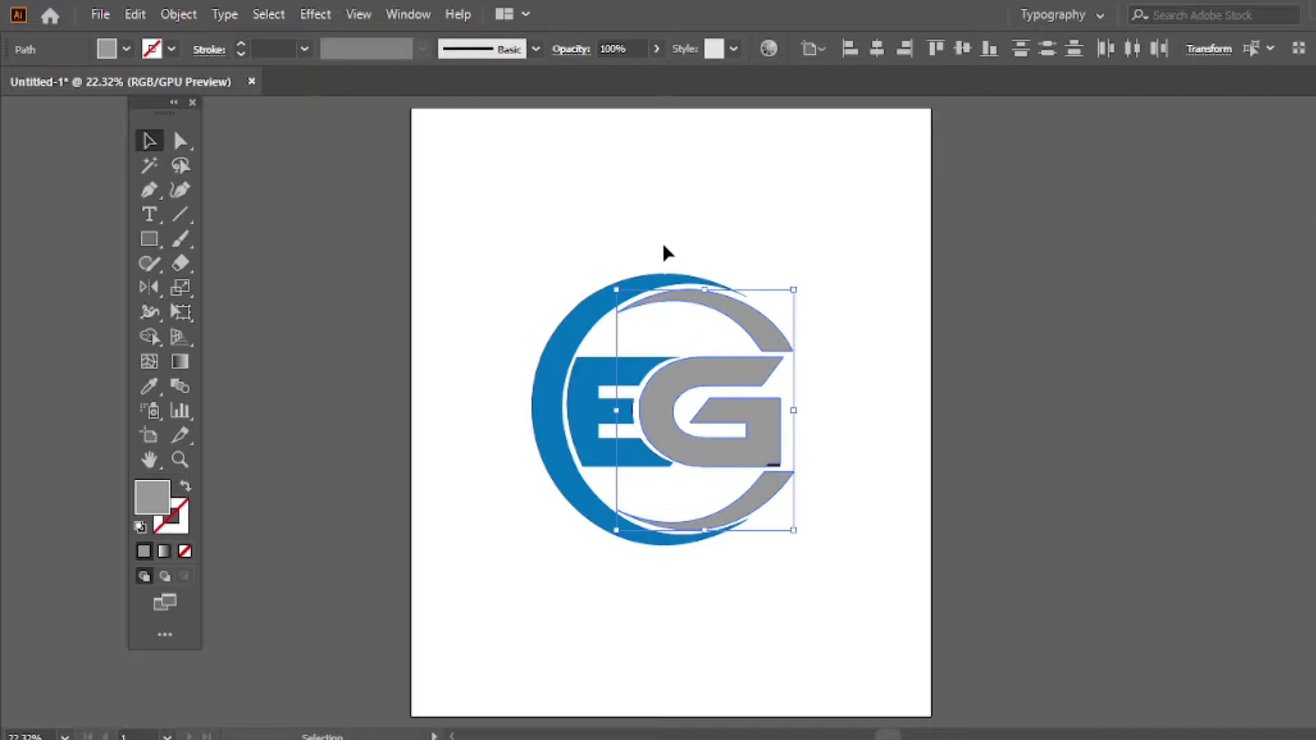
click(662, 241)
Merge the black sliver under the G into the G with Shape Builder.
scroll(795, 472, up, 4)
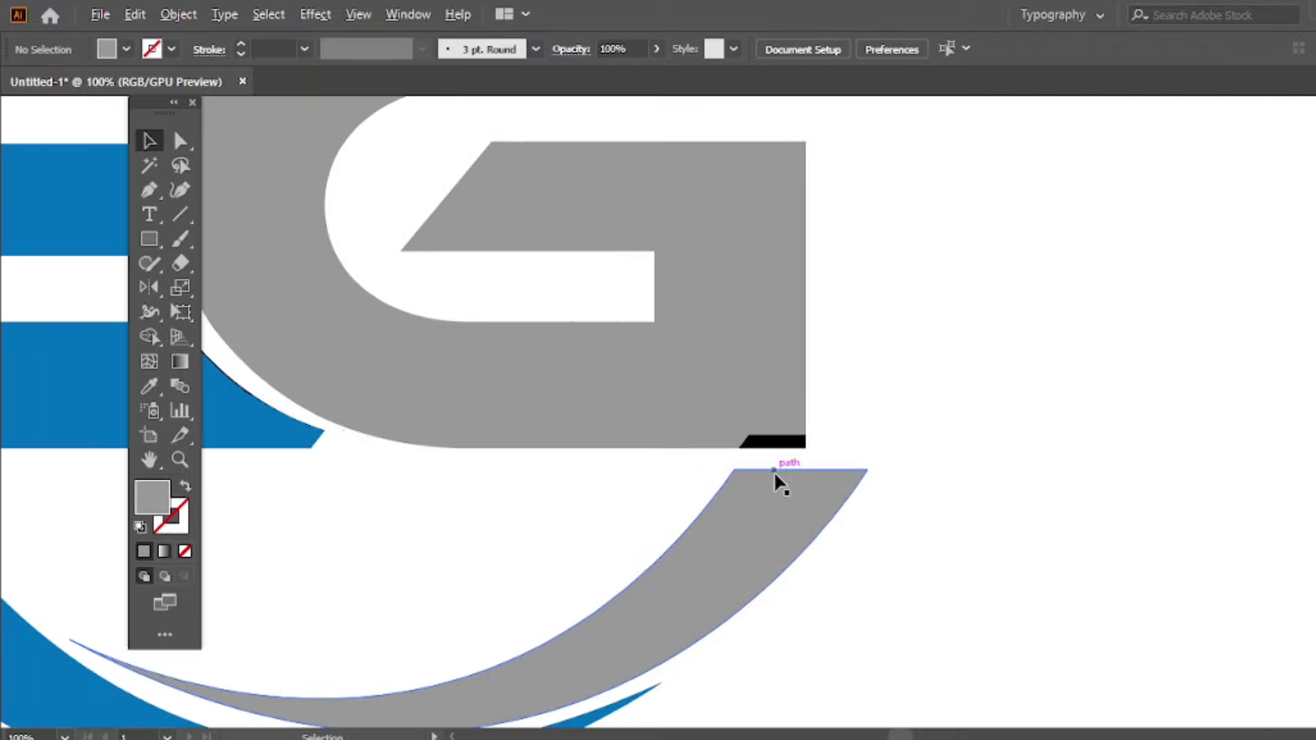
key(a)
click(791, 445)
key(Delete)
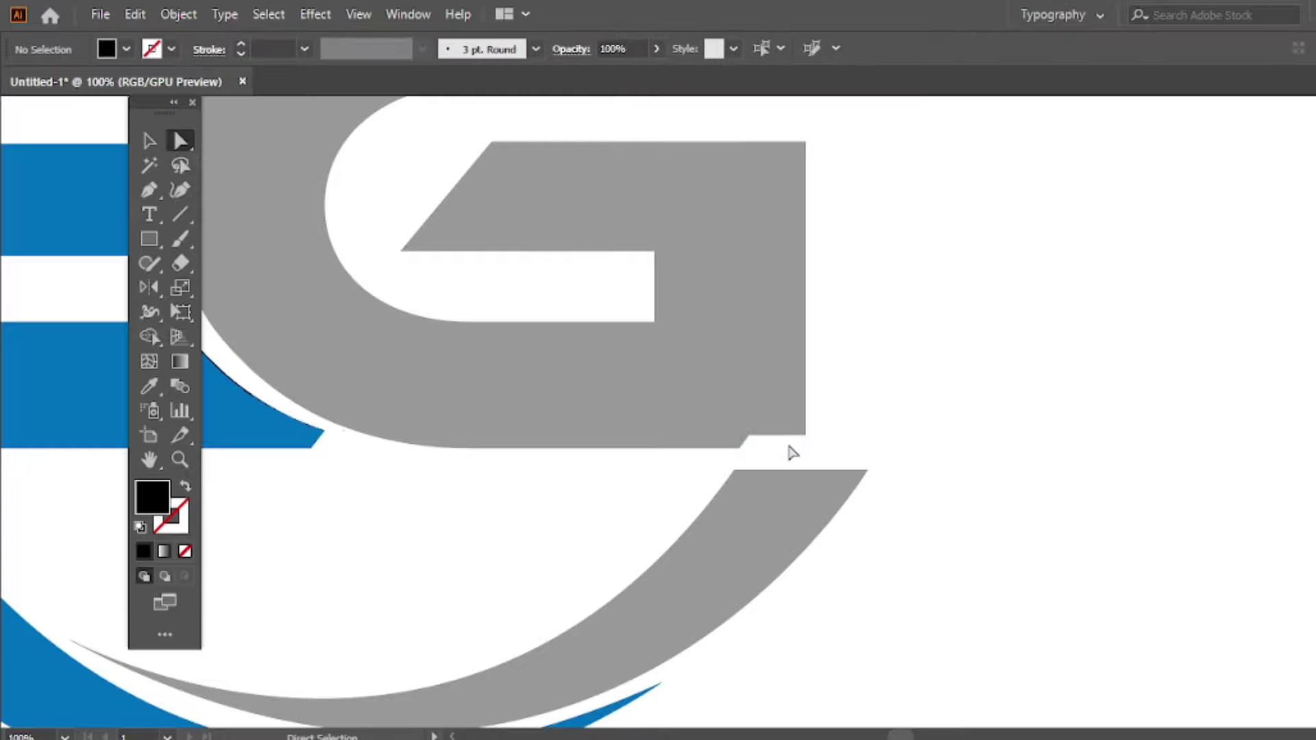
key(ctrl+z)
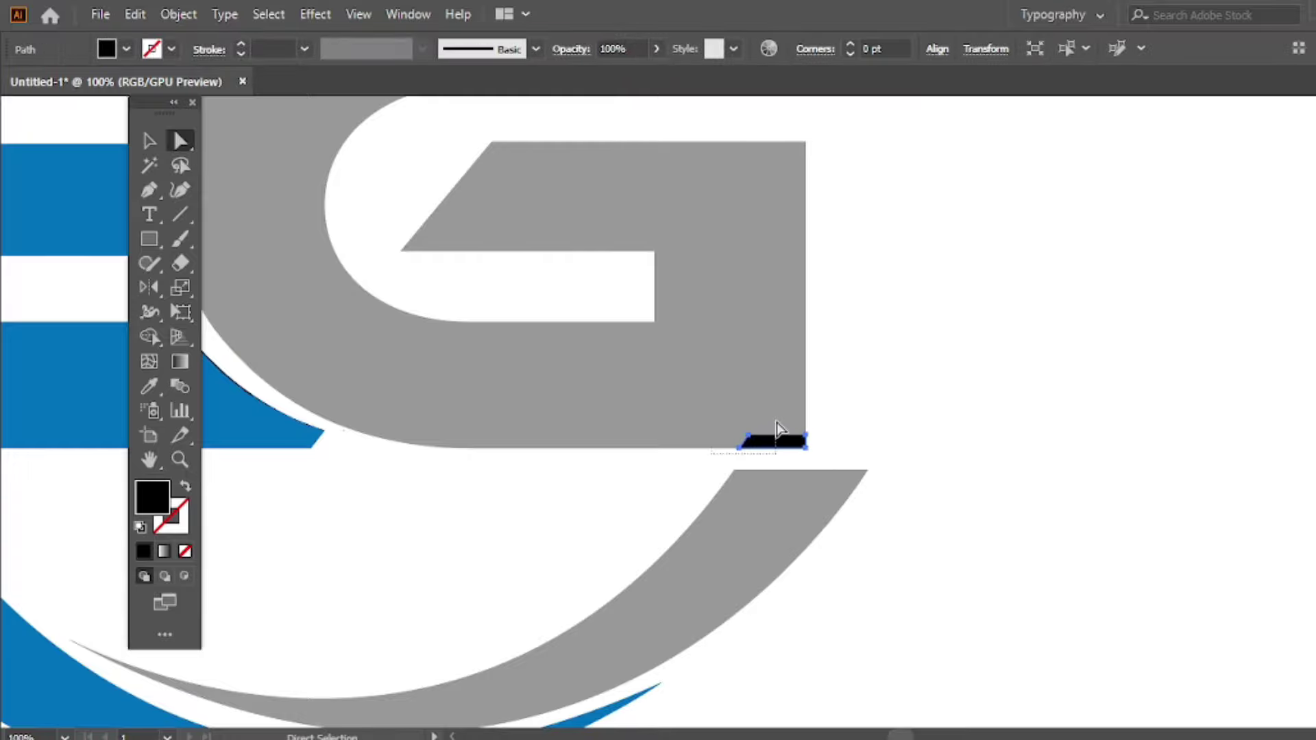
shift+click(777, 428)
key(shift+m)
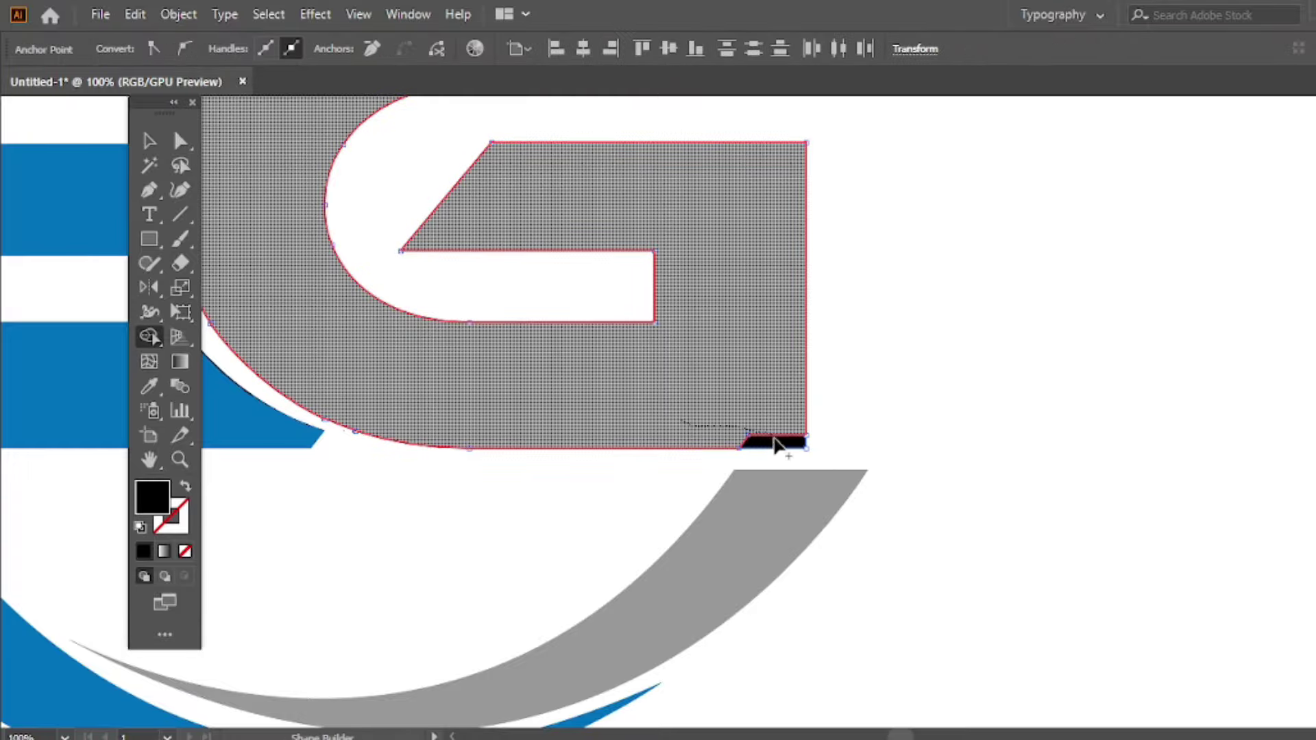
drag(774, 444, 746, 460)
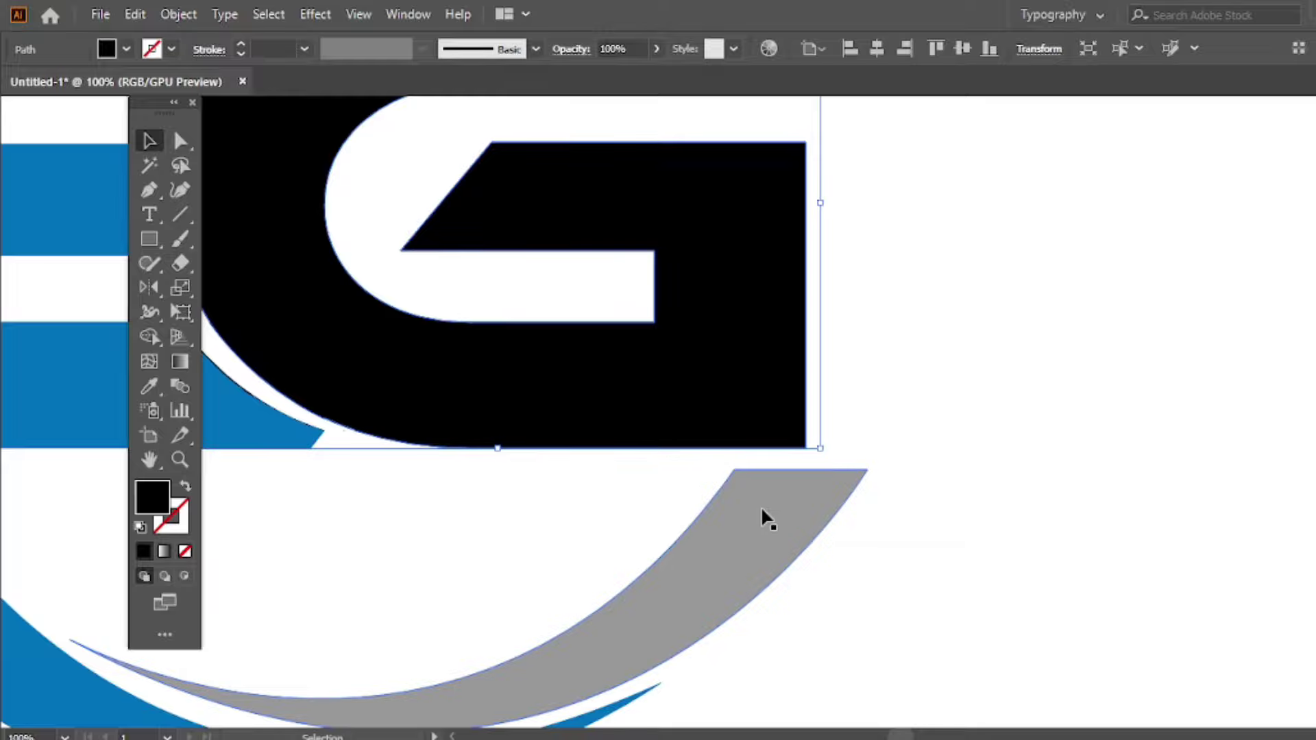
Recolour the merged G grey by sampling the arc with the Eyedropper.
key(o)
key(v)
key(i)
click(775, 505)
key(v)
click(981, 277)
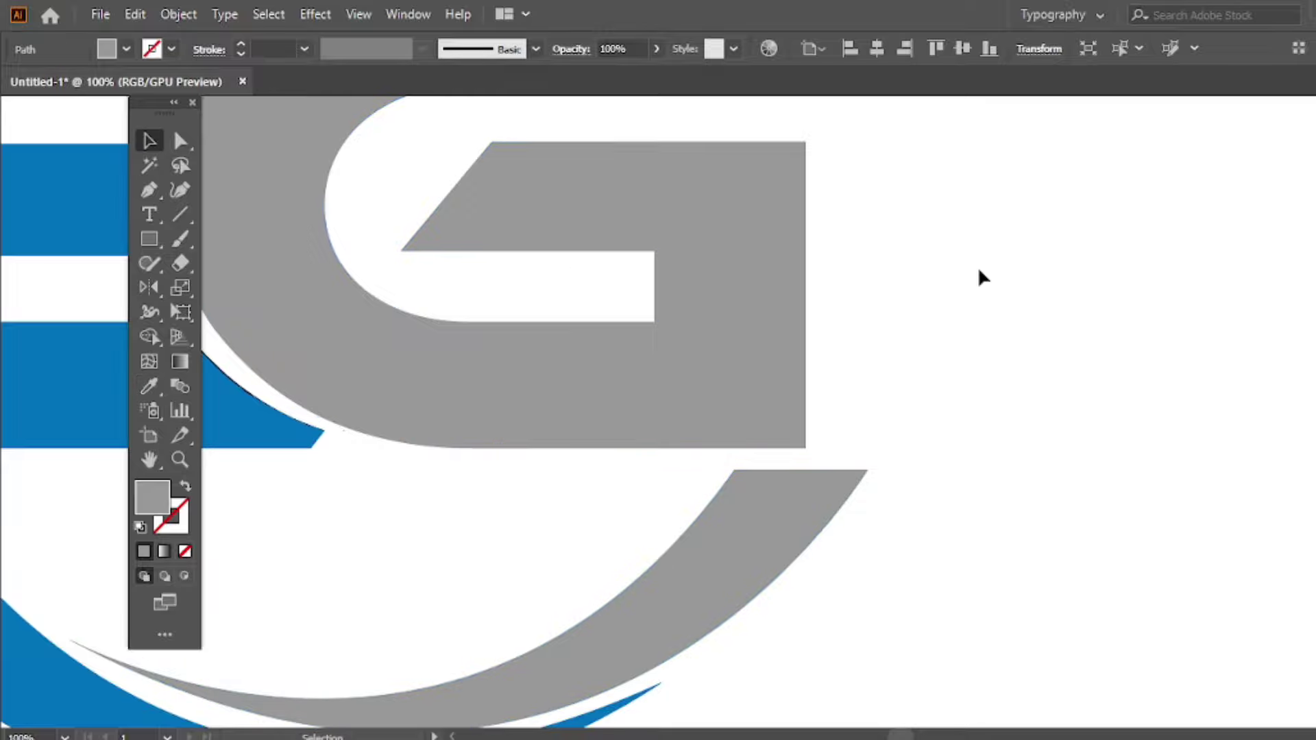
key(ctrl+0)
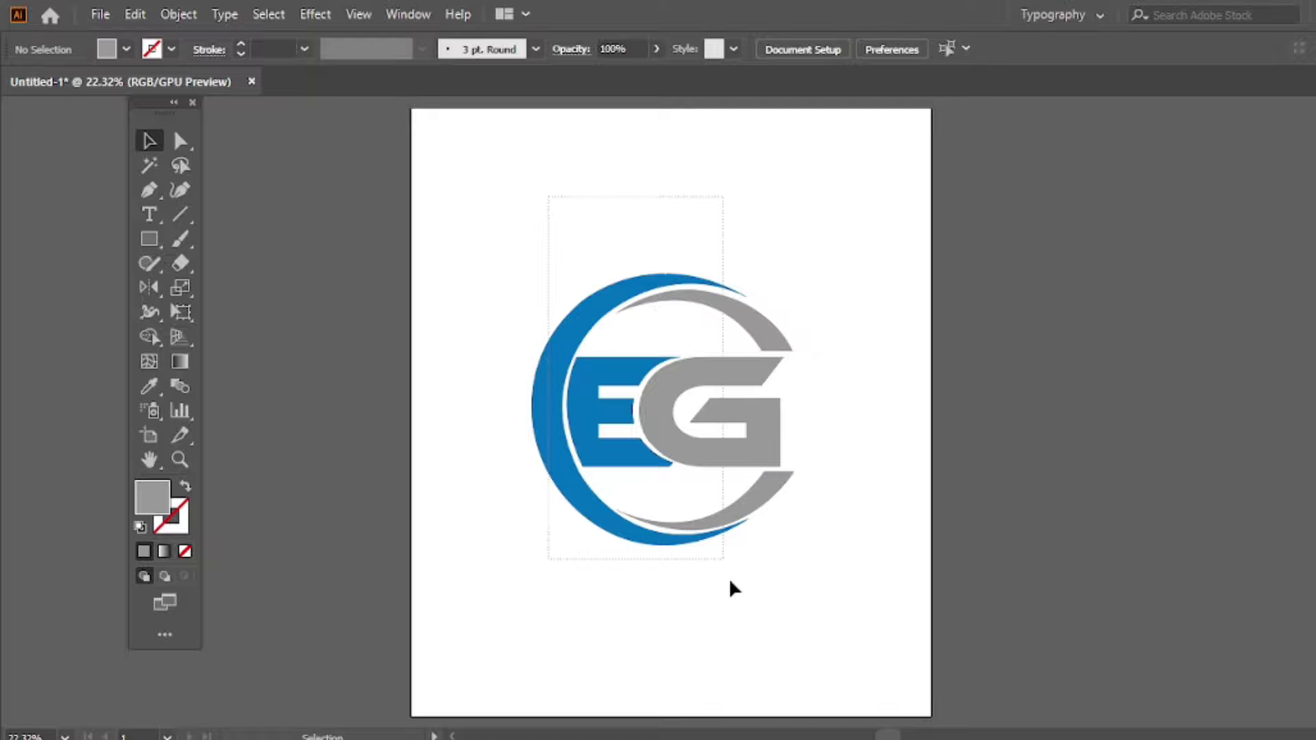
Shrink the emblem group slightly by its corner handle.
click(769, 511)
drag(816, 545, 799, 527)
right_click(584, 263)
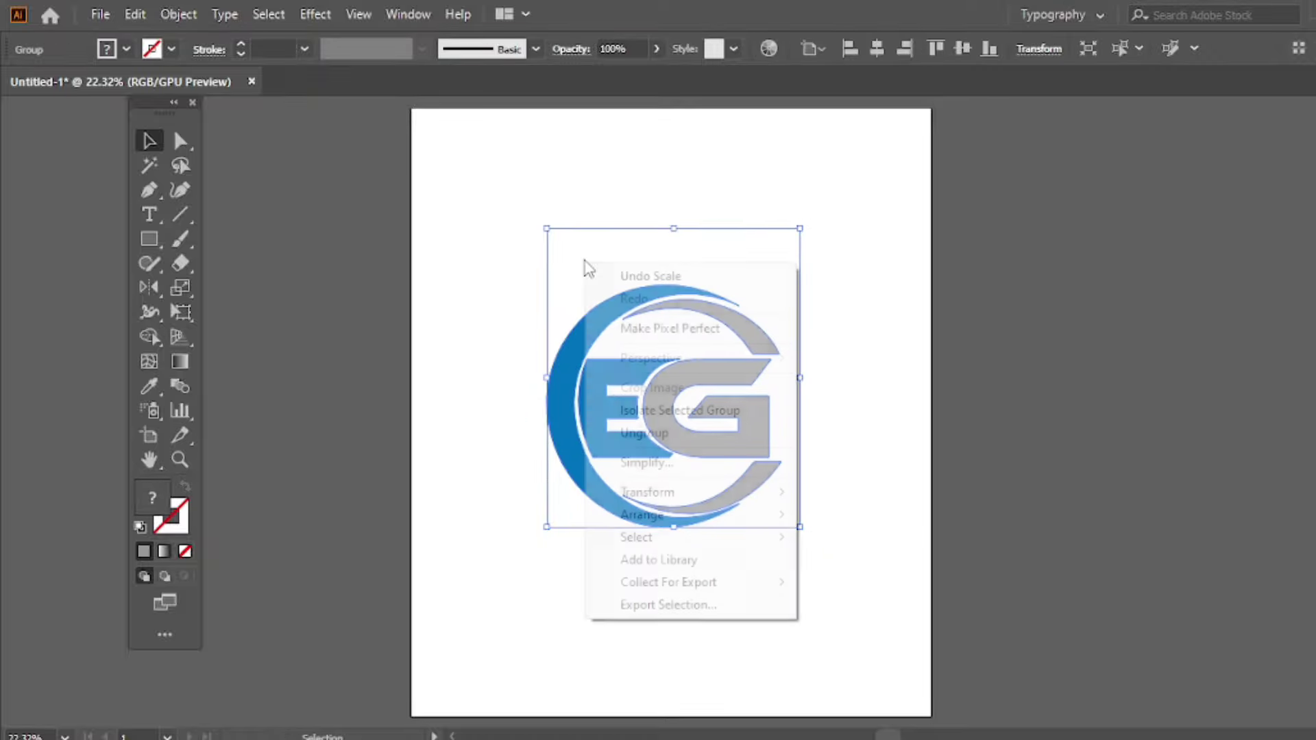
click(507, 274)
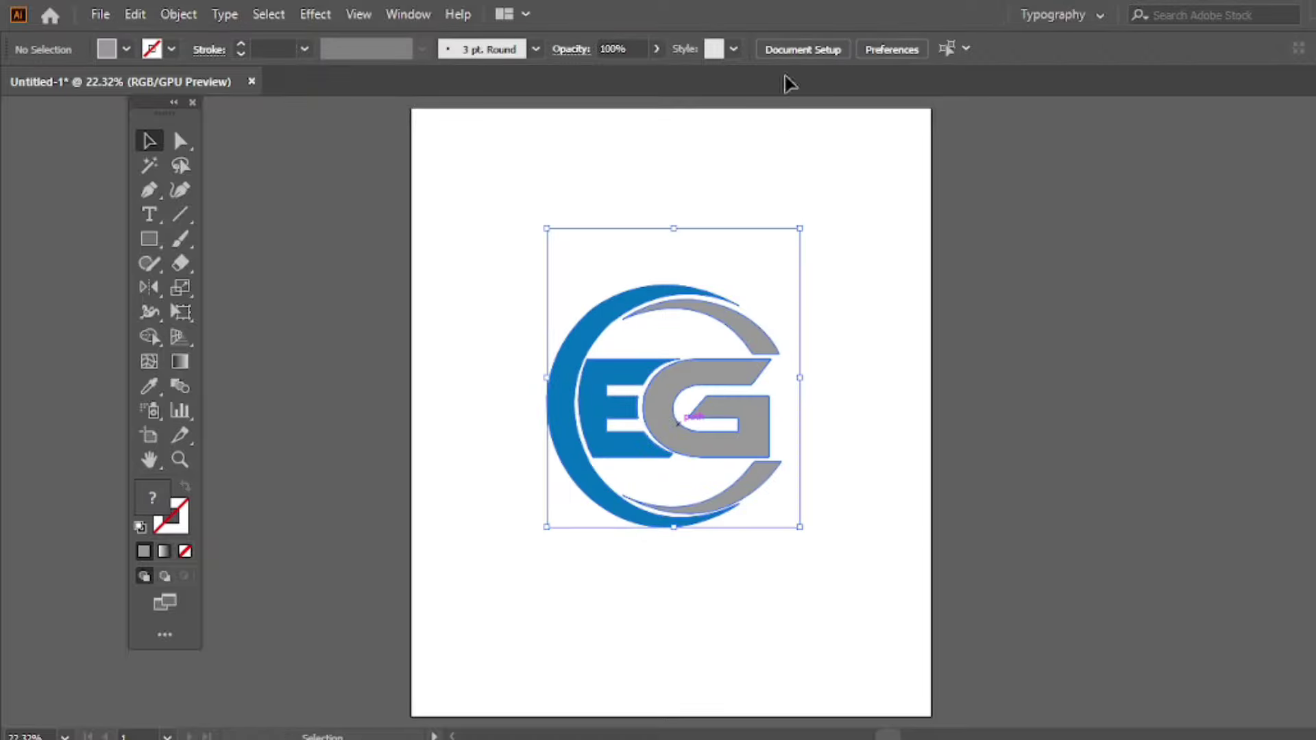
Centre the emblem horizontally and vertically on the artboard, then enlarge it.
click(876, 48)
click(962, 48)
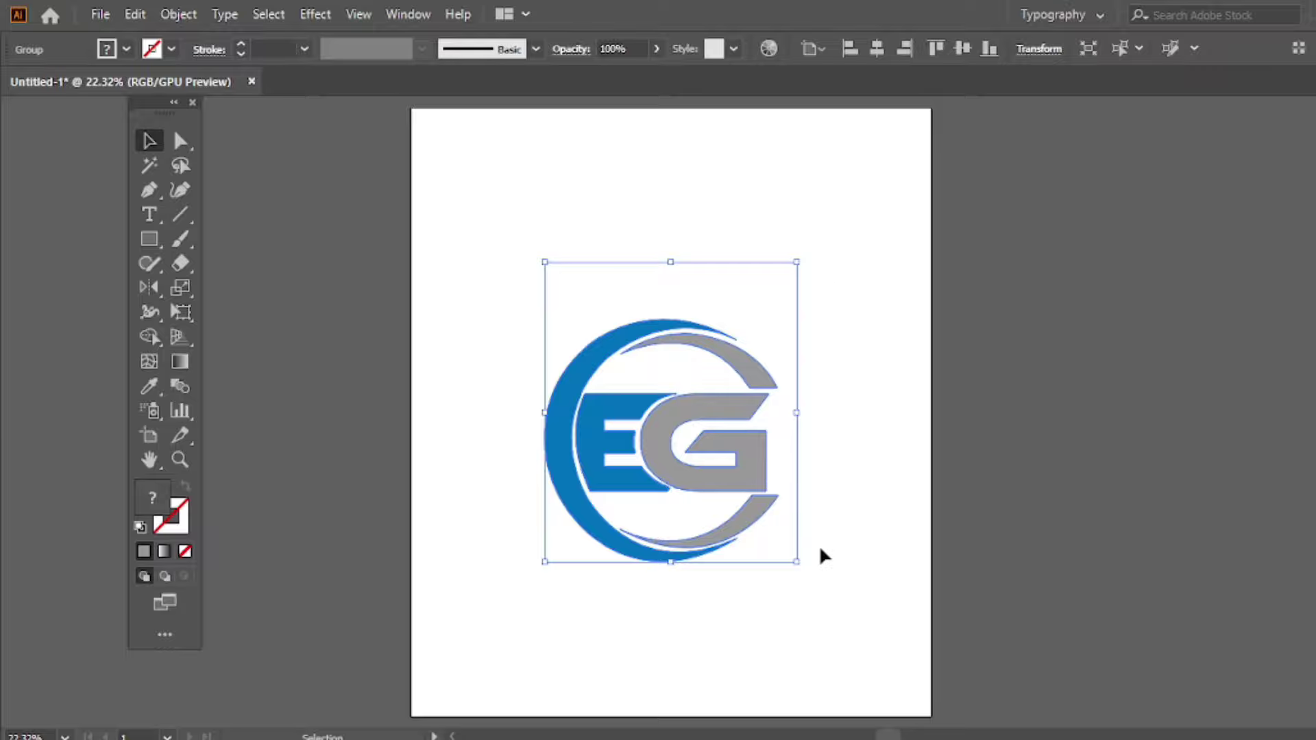
drag(798, 562, 825, 600)
click(486, 190)
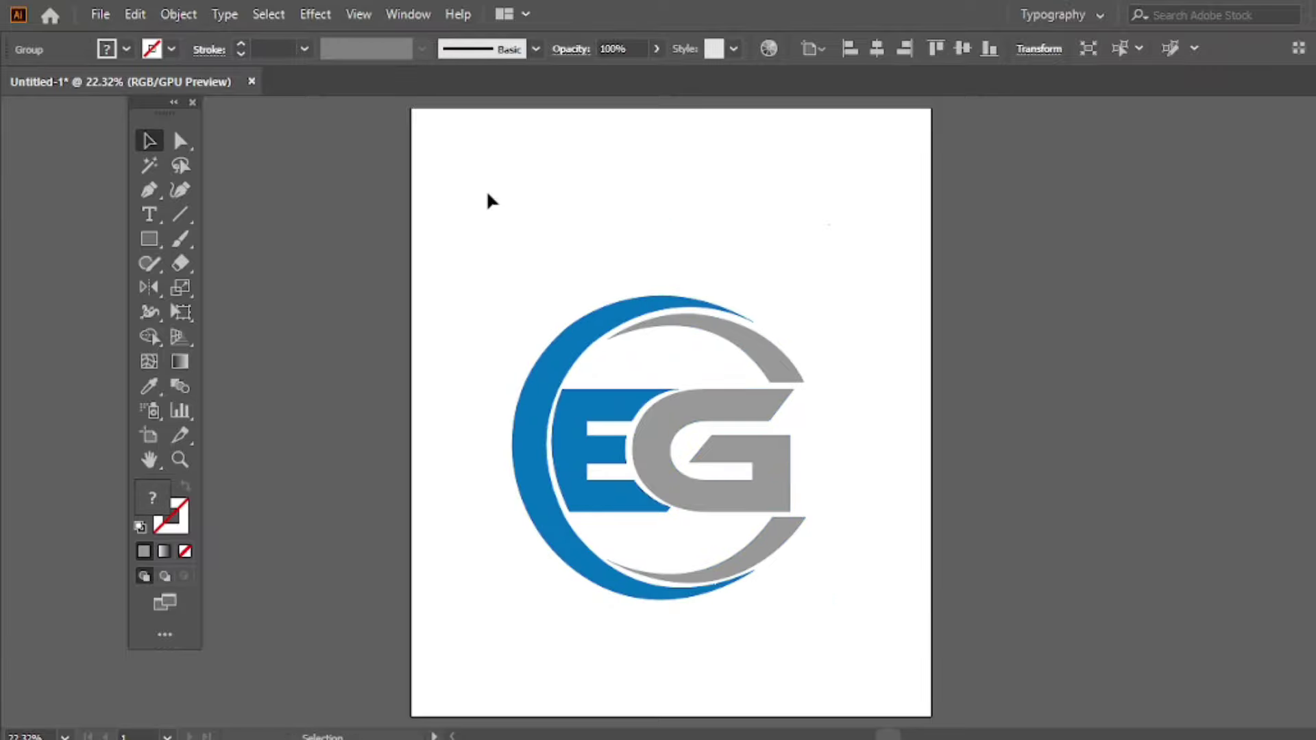